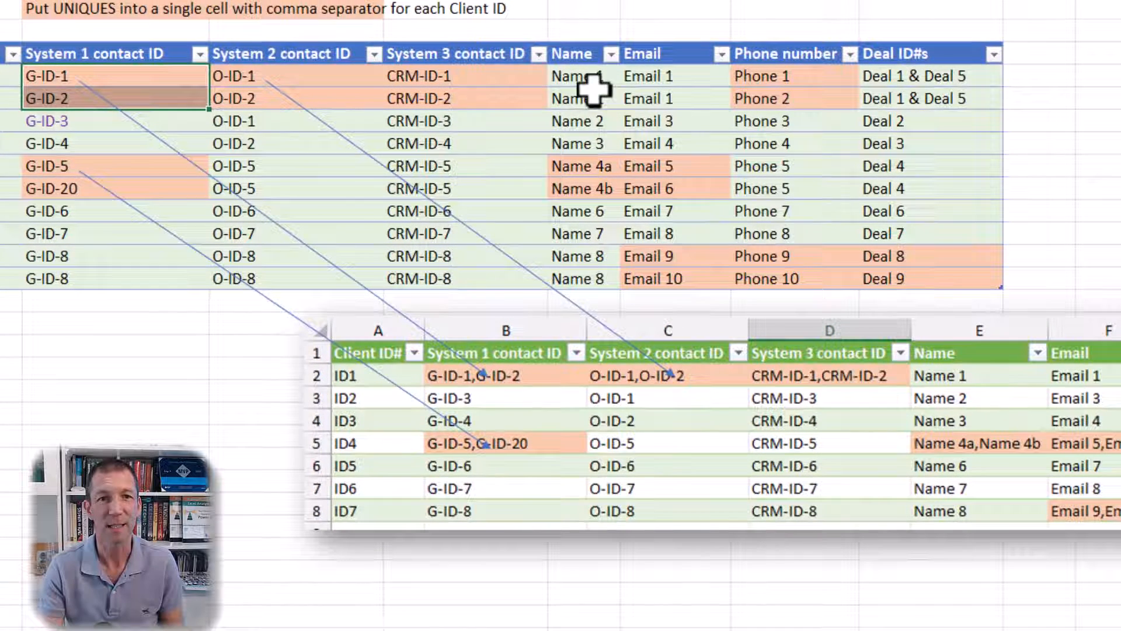
{"action": "left_click", "coordinate": [766, 97]}
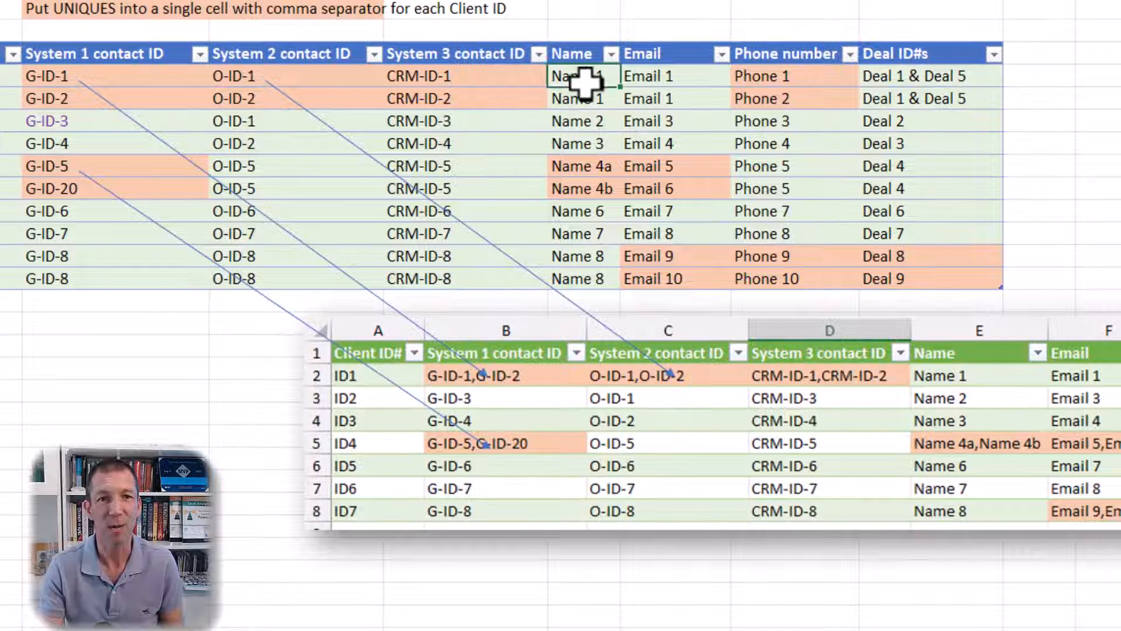
{"action": "left_click_drag", "start_coordinate": [584, 82], "coordinate": [586, 99]}
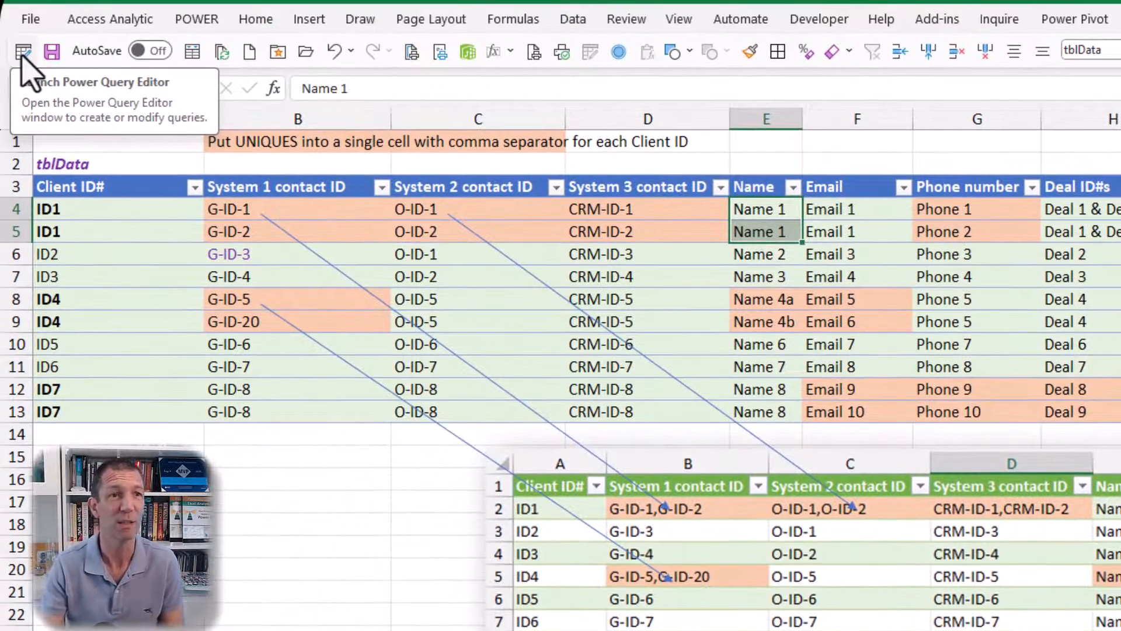
Launch the Power Query Editor and open the LiveDemoOneManualWay query.
{"action": "left_click", "coordinate": [22, 52]}
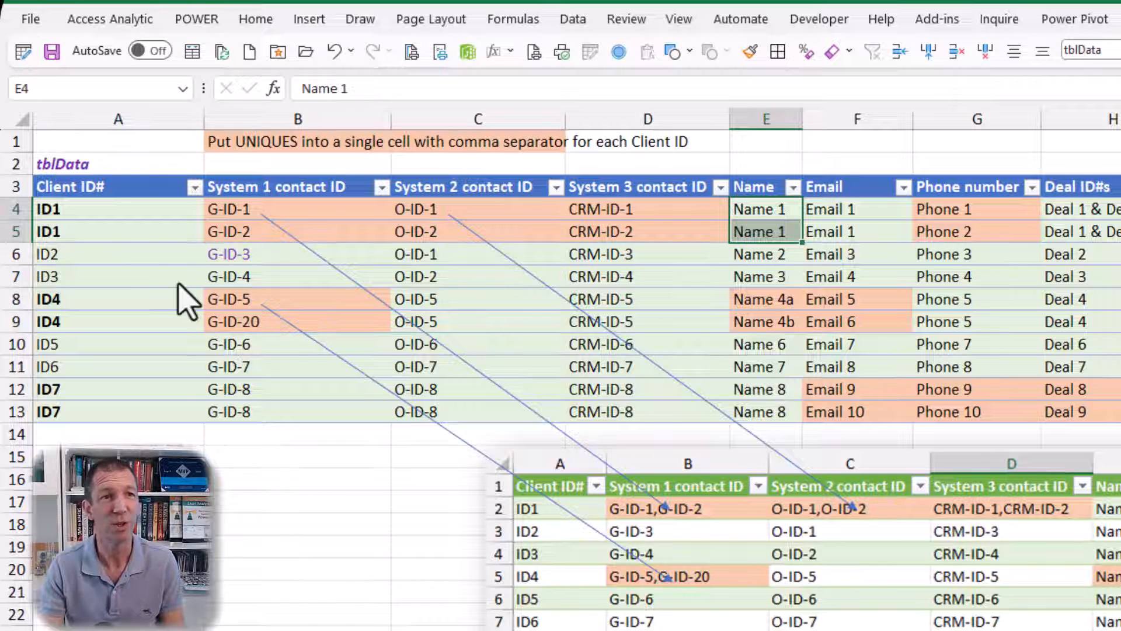
{"action": "left_click", "coordinate": [575, 20]}
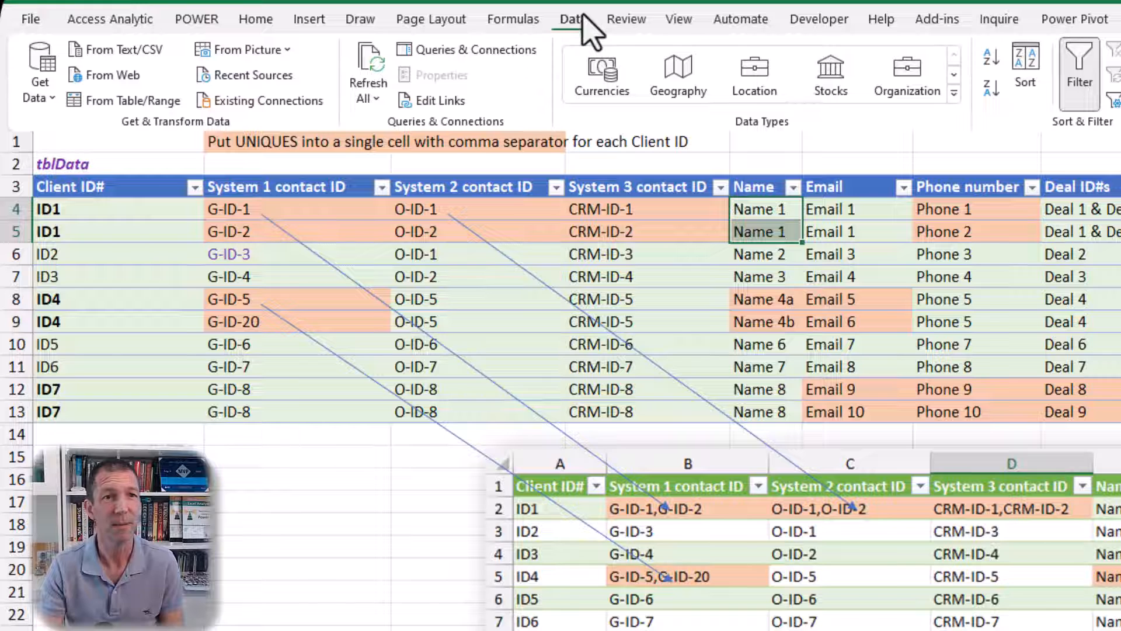
{"action": "left_click", "coordinate": [39, 90]}
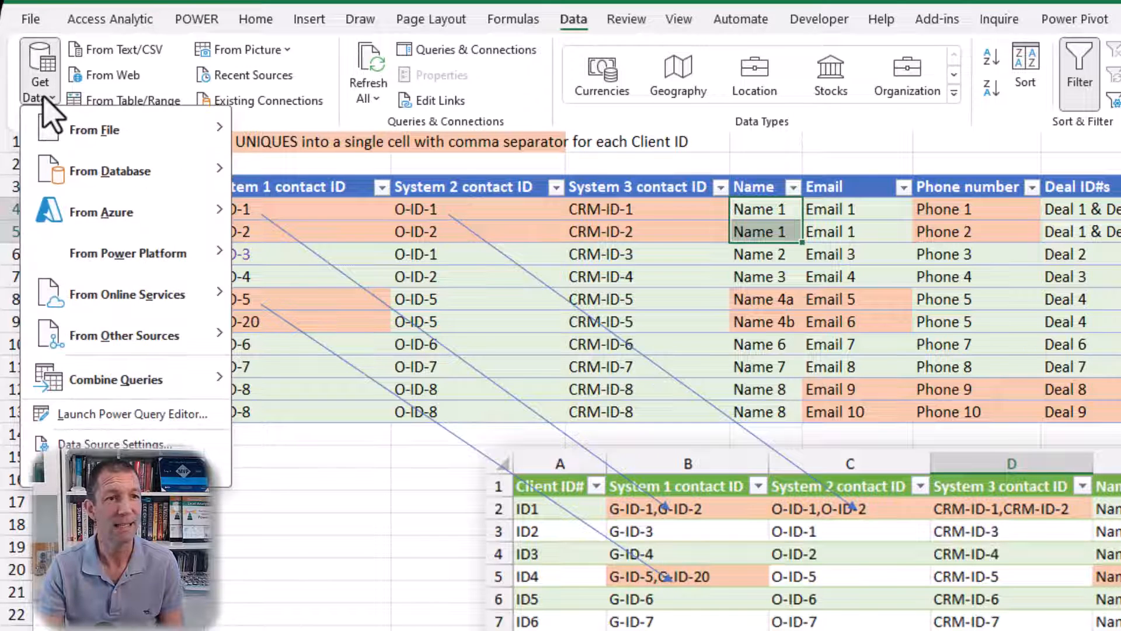
{"action": "right_click", "coordinate": [97, 423]}
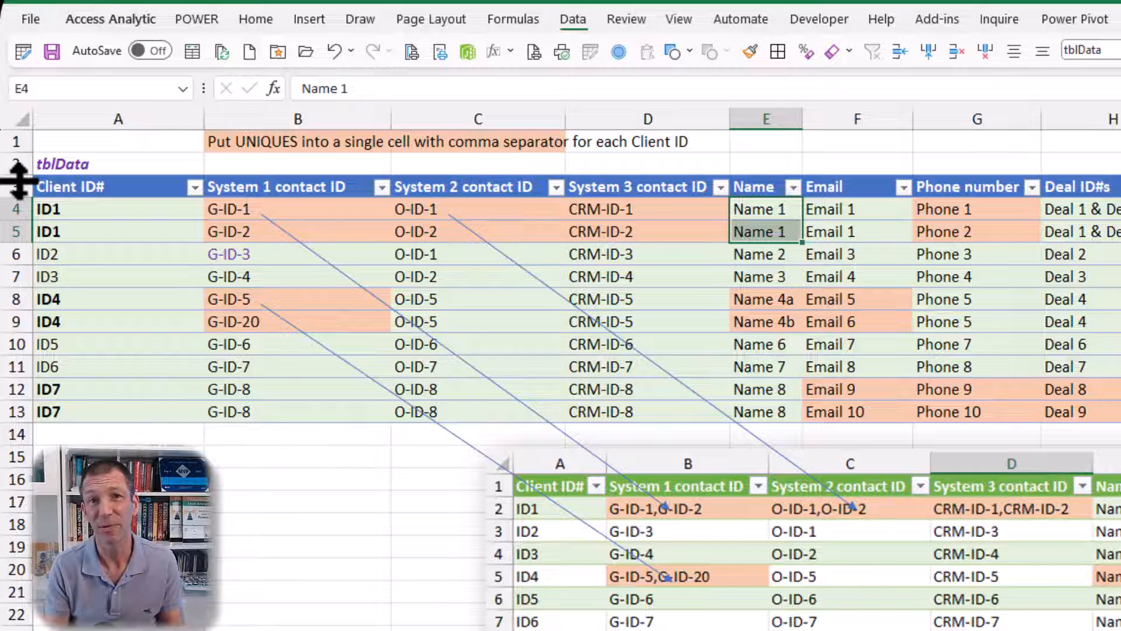
{"action": "left_click", "coordinate": [23, 52]}
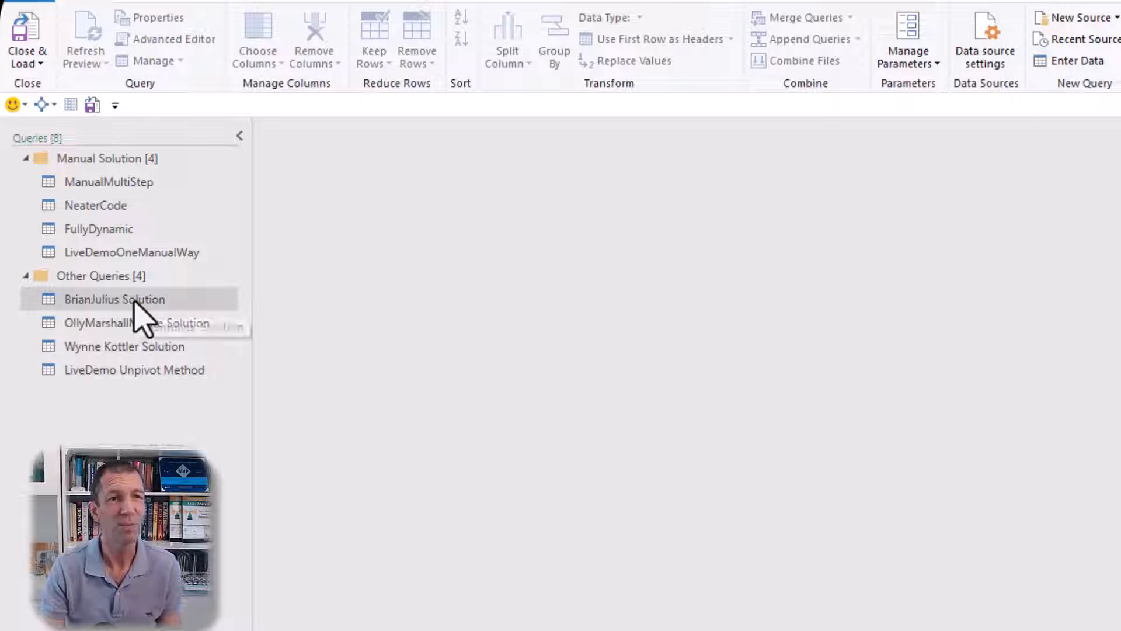
{"action": "left_click", "coordinate": [135, 300]}
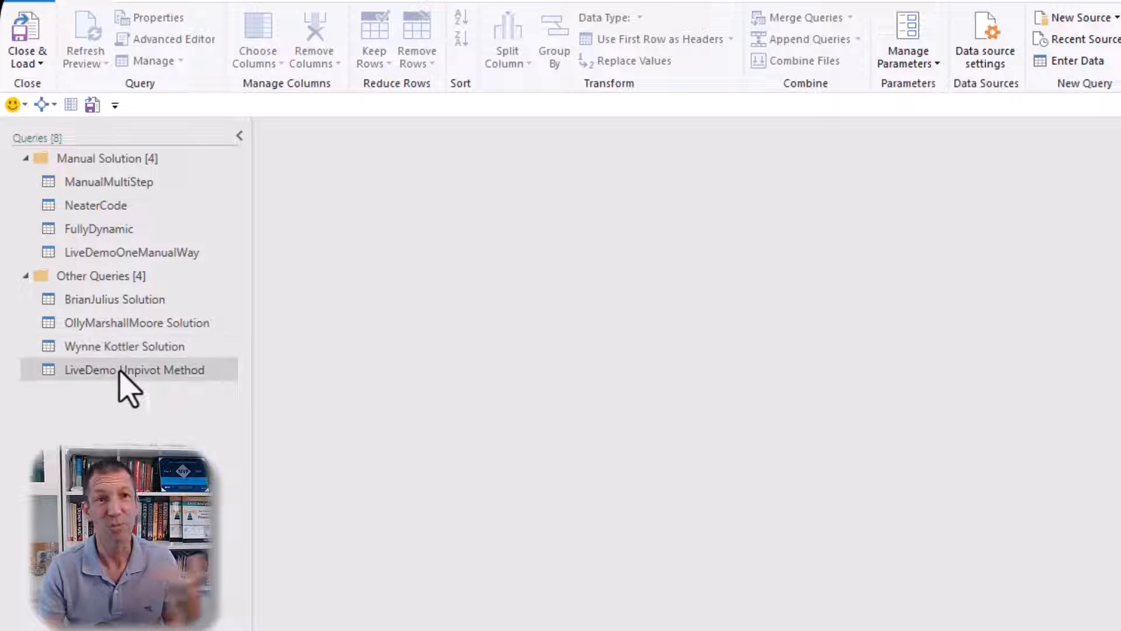
{"action": "left_click", "coordinate": [119, 251]}
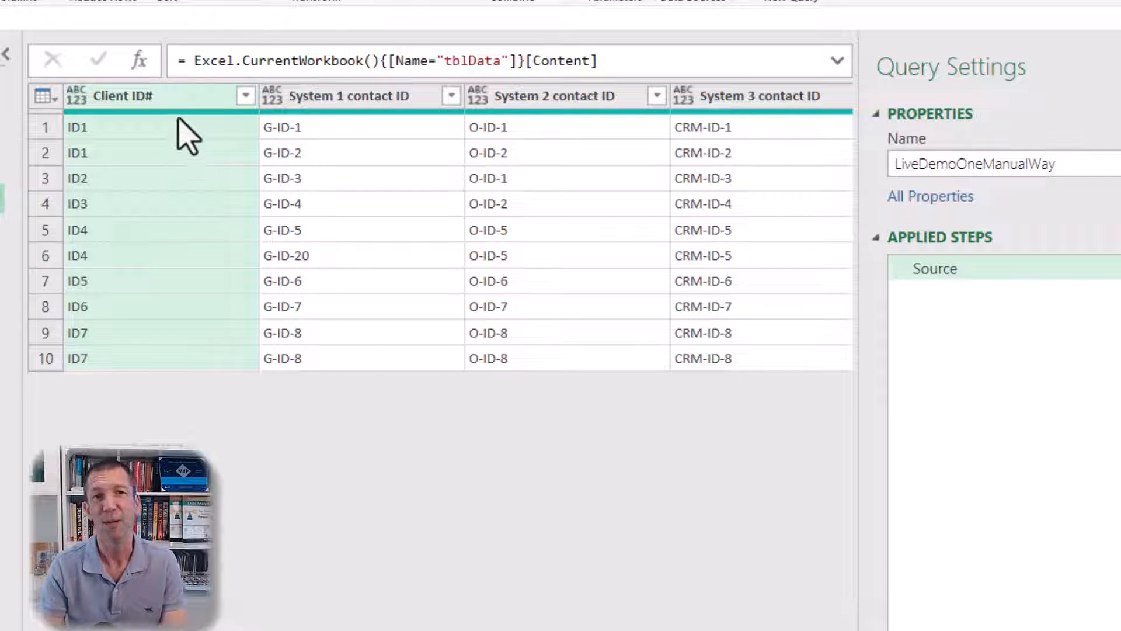
Group the rows by Client ID# into a new column named Data, using the All Rows operation.
{"action": "right_click", "coordinate": [161, 99]}
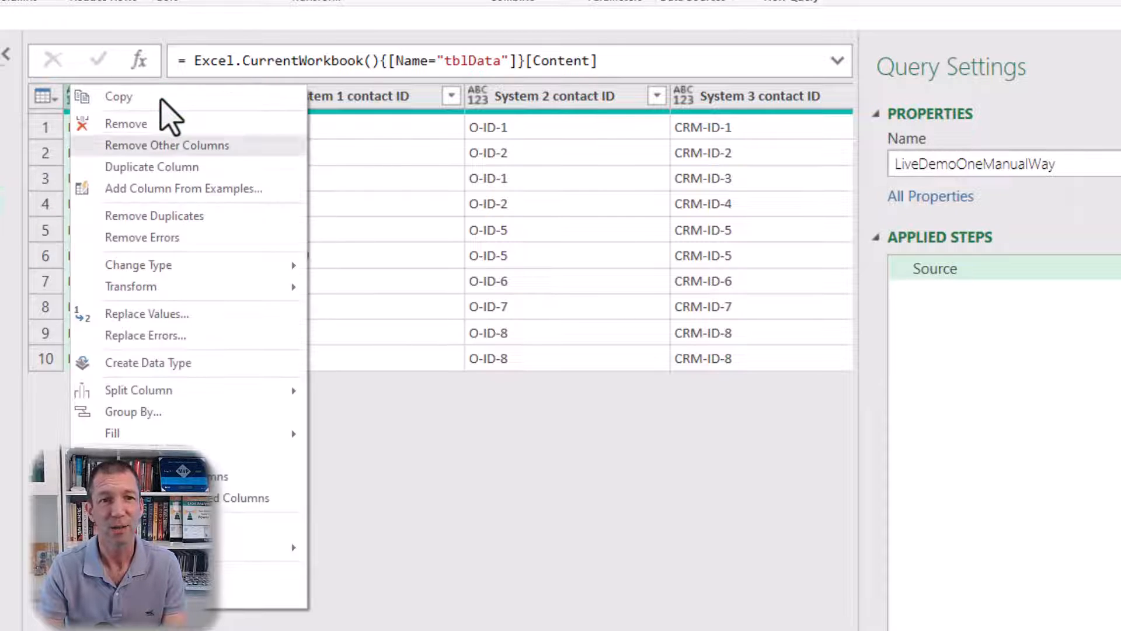
{"action": "left_click", "coordinate": [165, 416]}
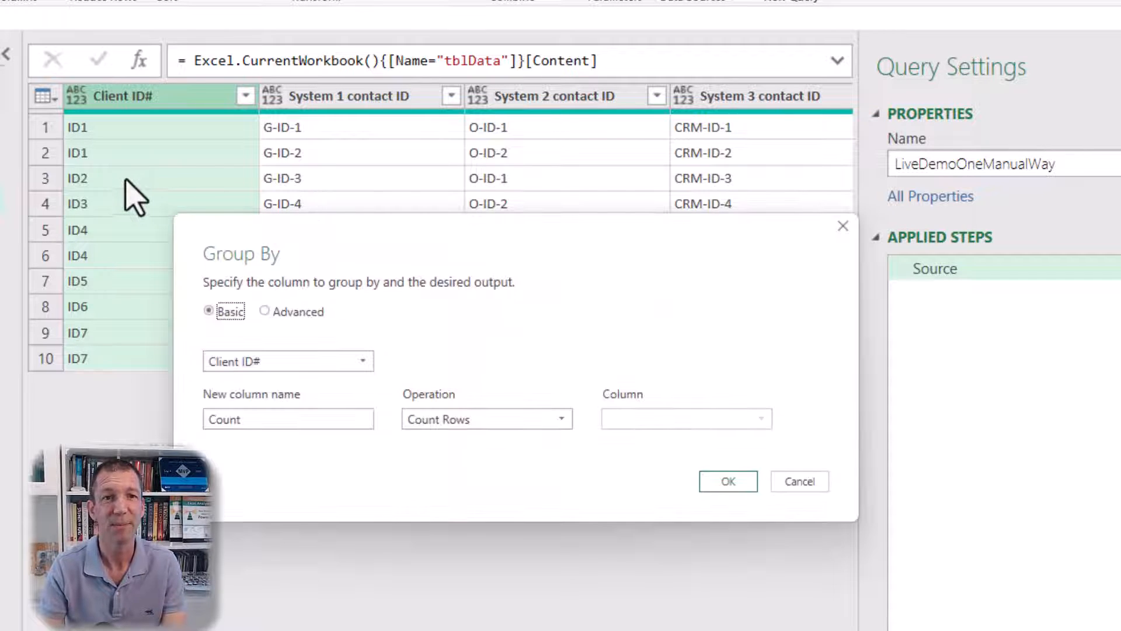
{"action": "double_click", "coordinate": [254, 419]}
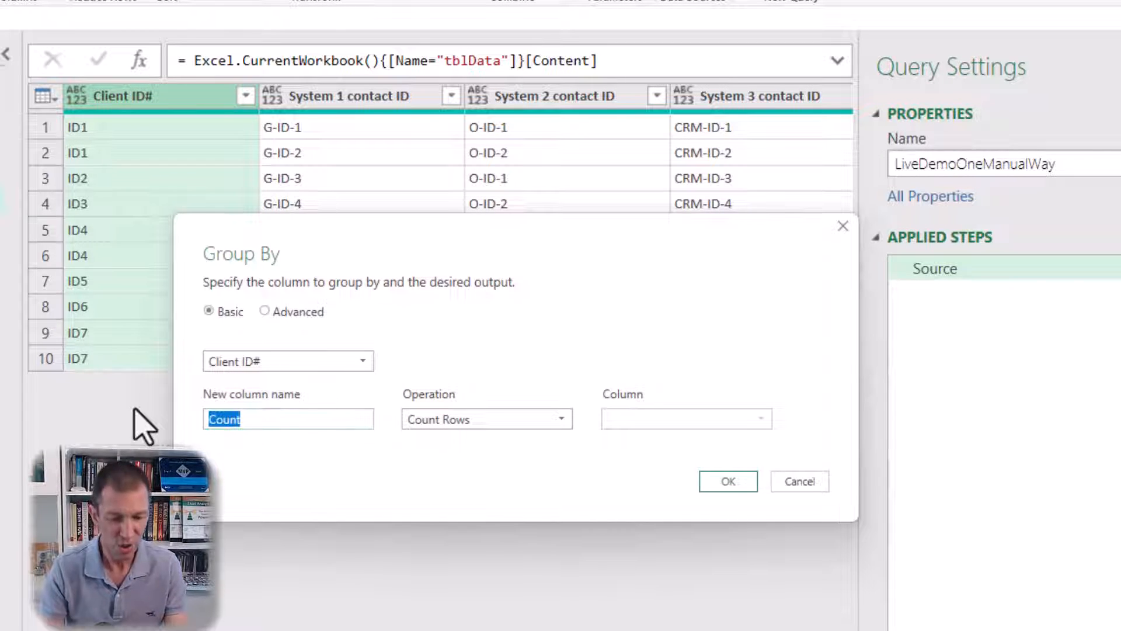
{"action": "type", "text": "Data"}
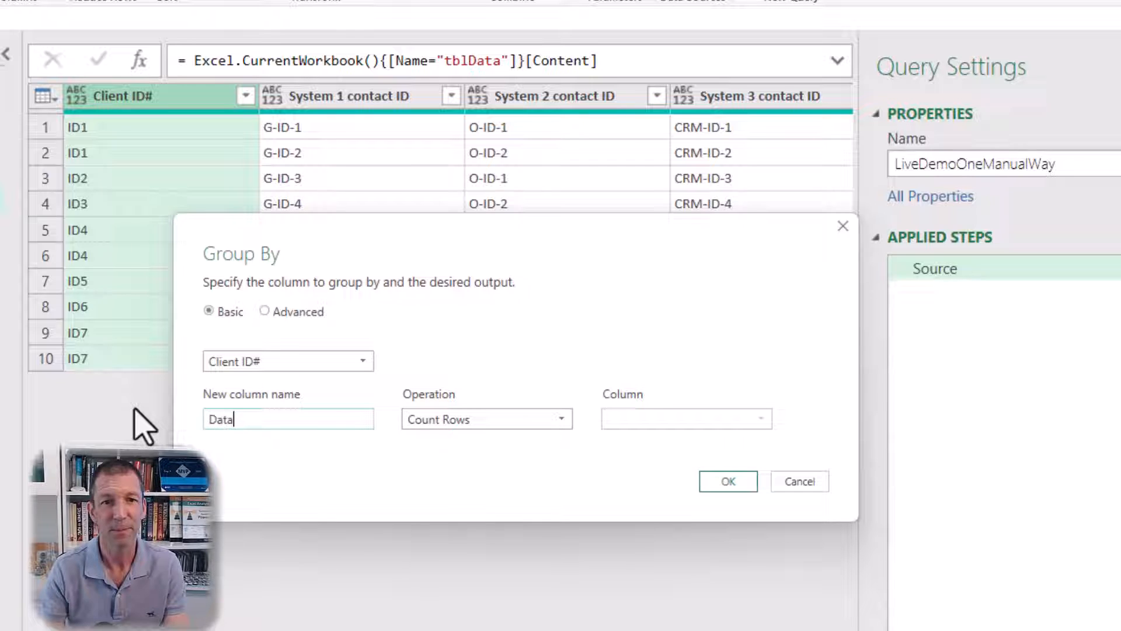
{"action": "left_click", "coordinate": [420, 421]}
{"action": "left_click", "coordinate": [432, 577]}
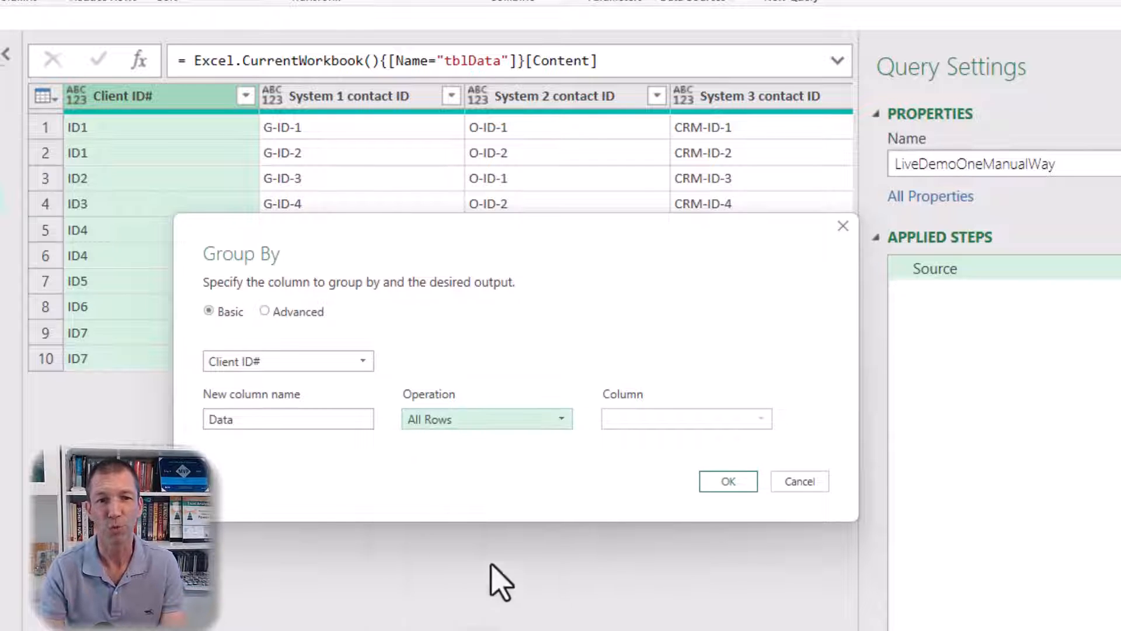
{"action": "left_click", "coordinate": [739, 484]}
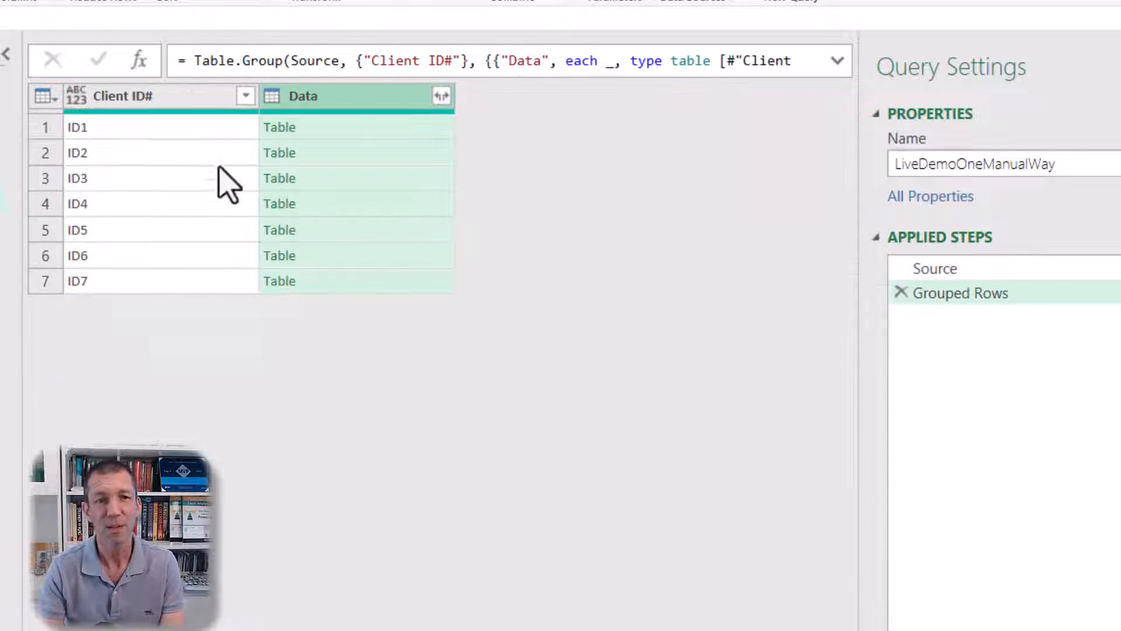
Examine the grouped client IDs and preview the nested tables for ID1, ID2 and ID7 in an enlarged preview area.
{"action": "left_click", "coordinate": [164, 133]}
{"action": "left_click", "coordinate": [118, 154]}
{"action": "left_click", "coordinate": [115, 180]}
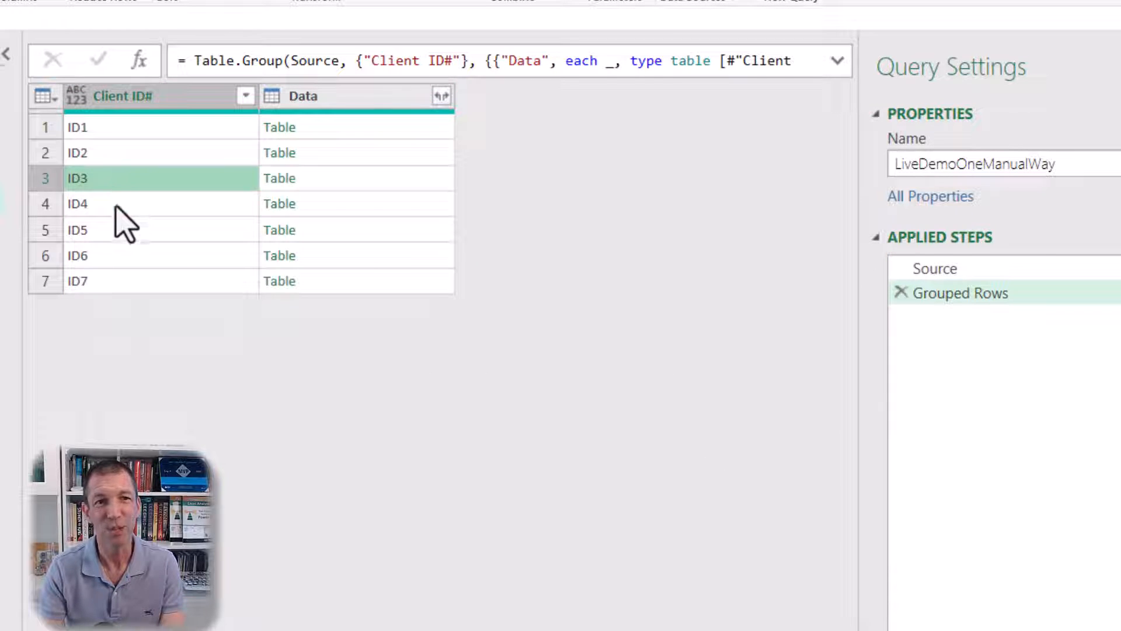
{"action": "left_click", "coordinate": [115, 205]}
{"action": "left_click", "coordinate": [134, 129]}
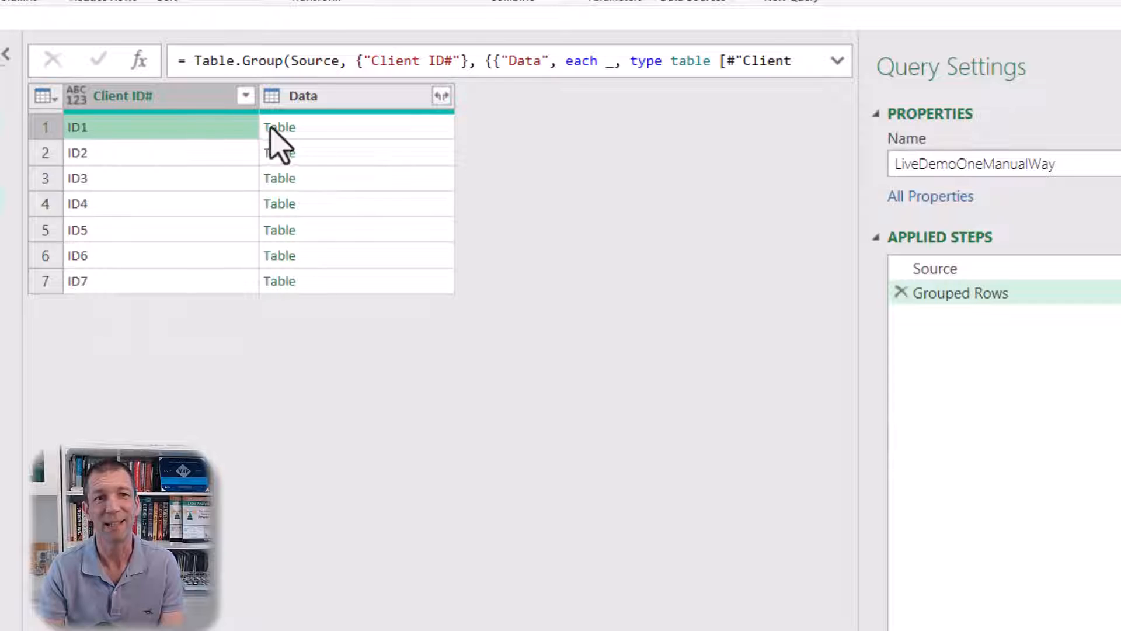
{"action": "left_click", "coordinate": [365, 128]}
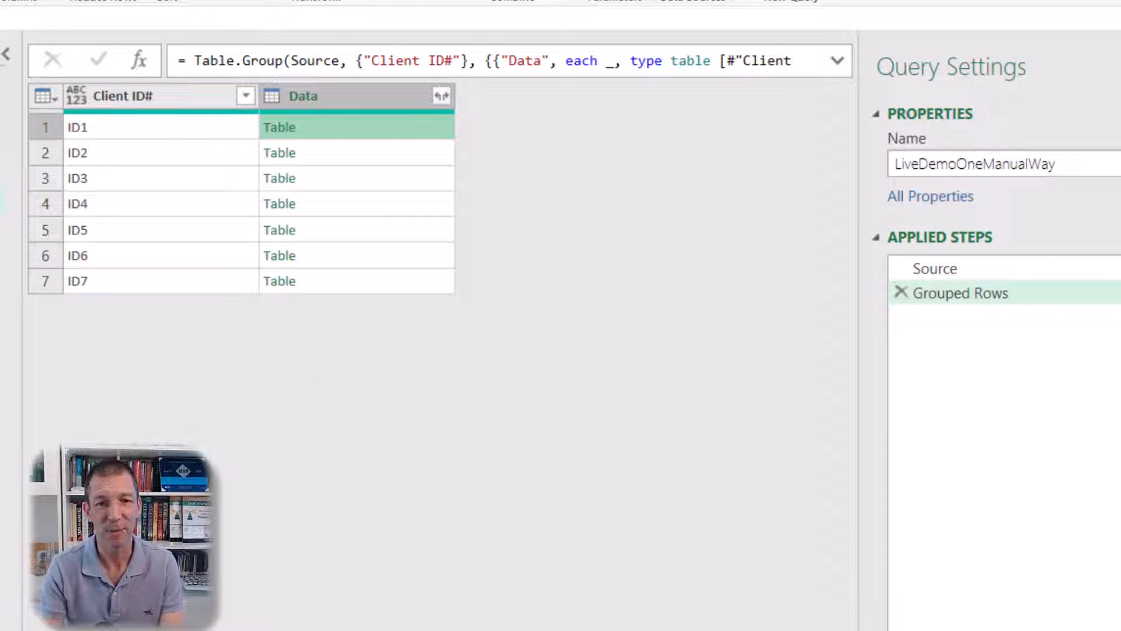
{"action": "left_click_drag", "start_coordinate": [342, 565], "coordinate": [338, 346]}
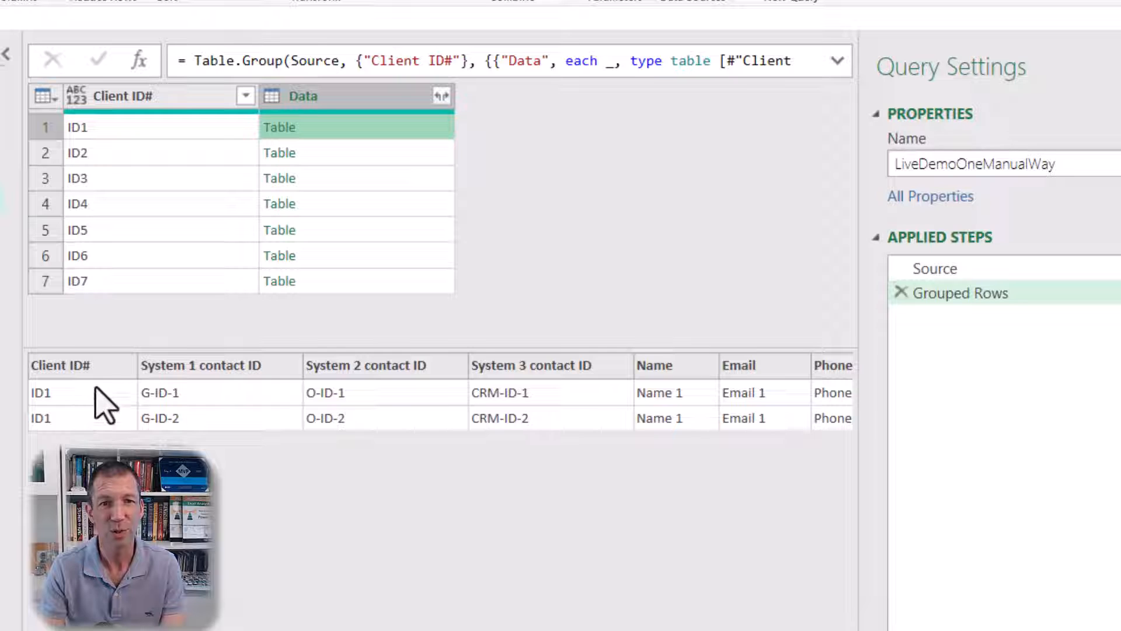
{"action": "left_click", "coordinate": [348, 152]}
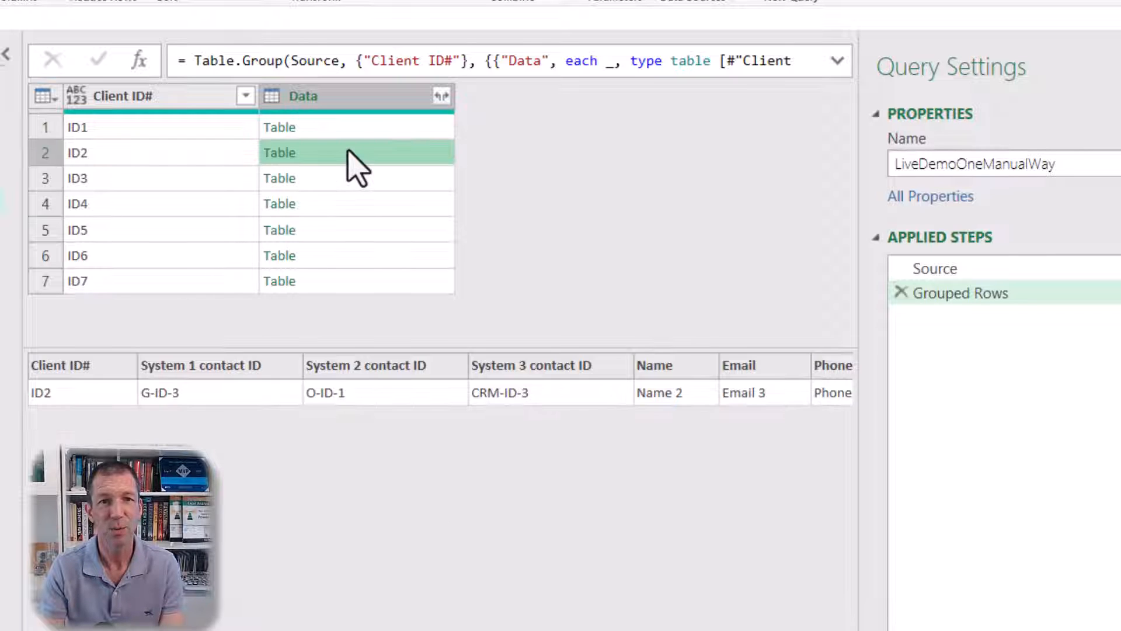
{"action": "left_click", "coordinate": [386, 289]}
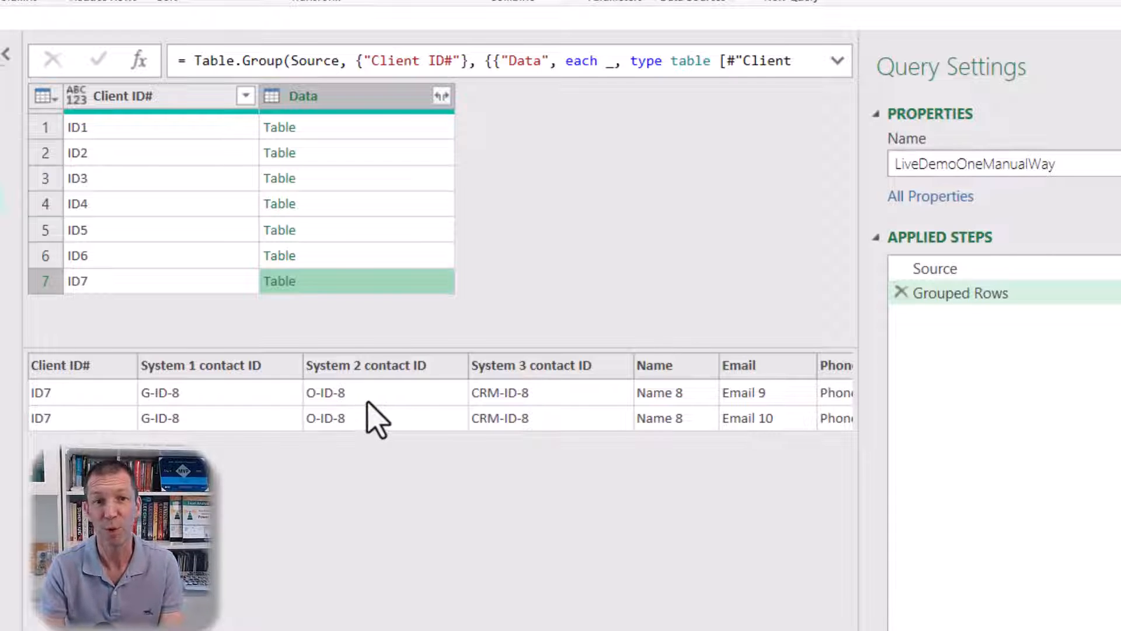
{"action": "left_click", "coordinate": [334, 127]}
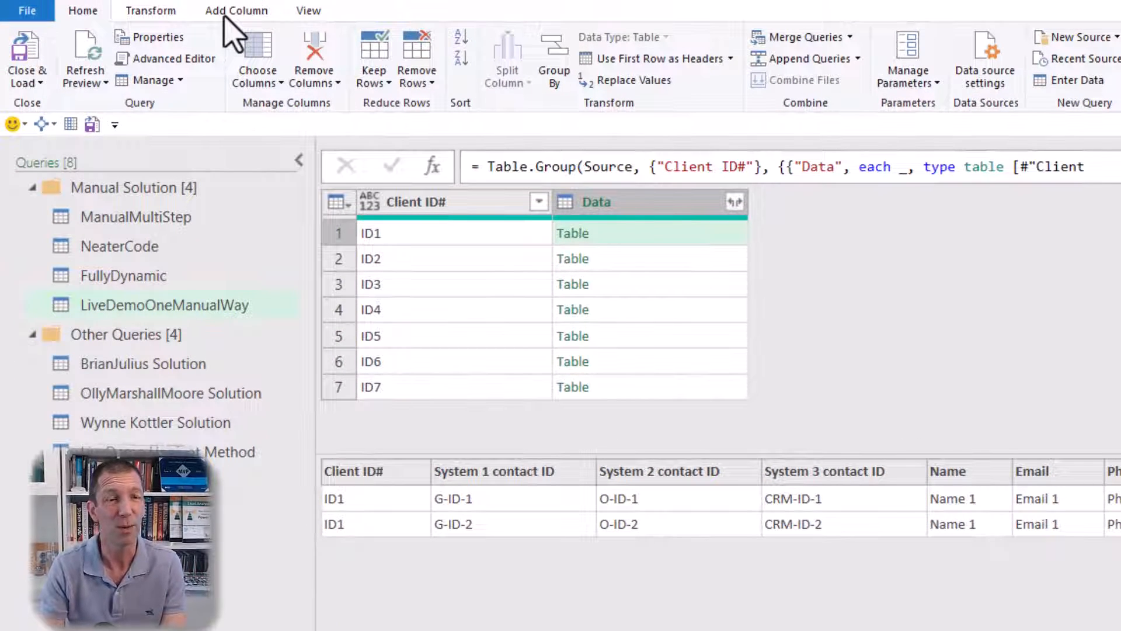
Create a custom column and begin its formula with the List.Distinct function and an opening parenthesis.
{"action": "left_click", "coordinate": [231, 11]}
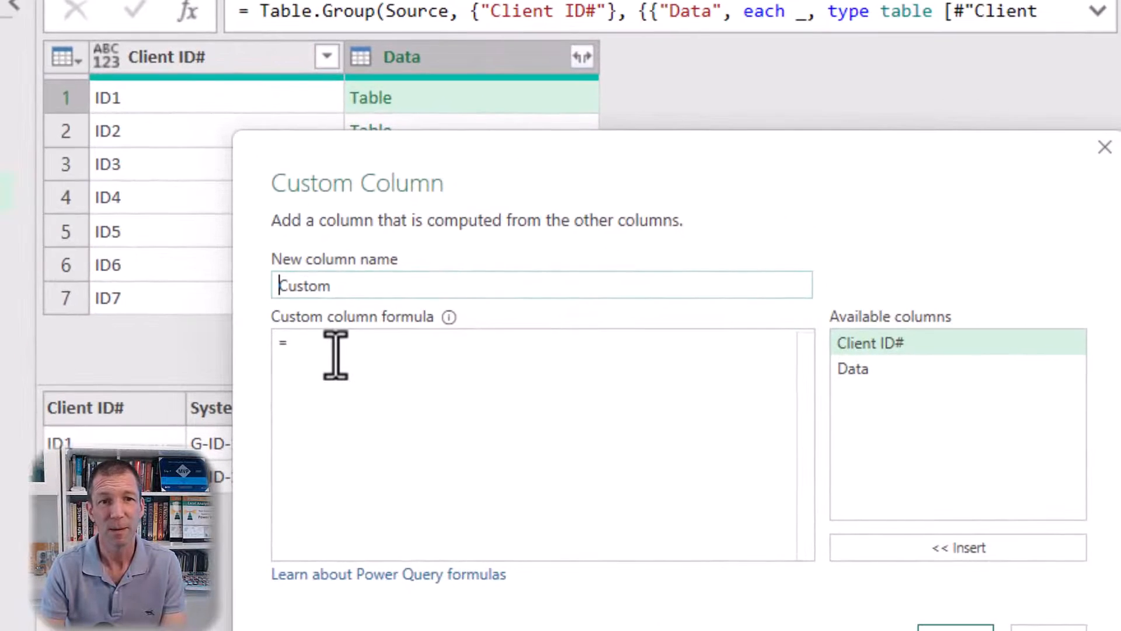
{"action": "left_click", "coordinate": [336, 355]}
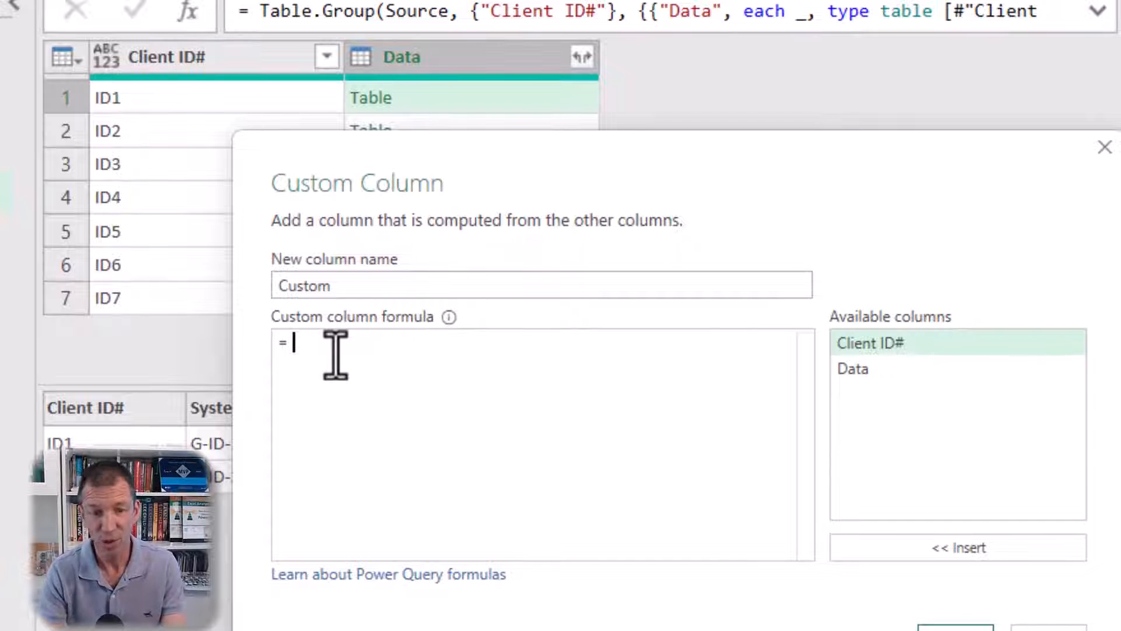
{"action": "type", "text": "List"}
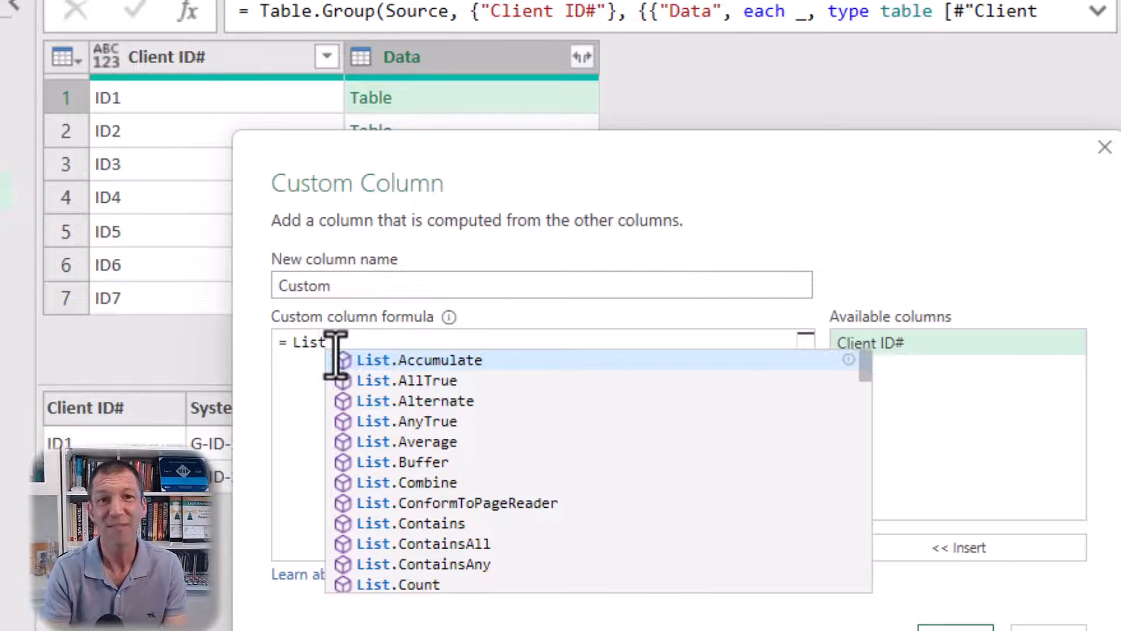
{"action": "type", "text": "d"}
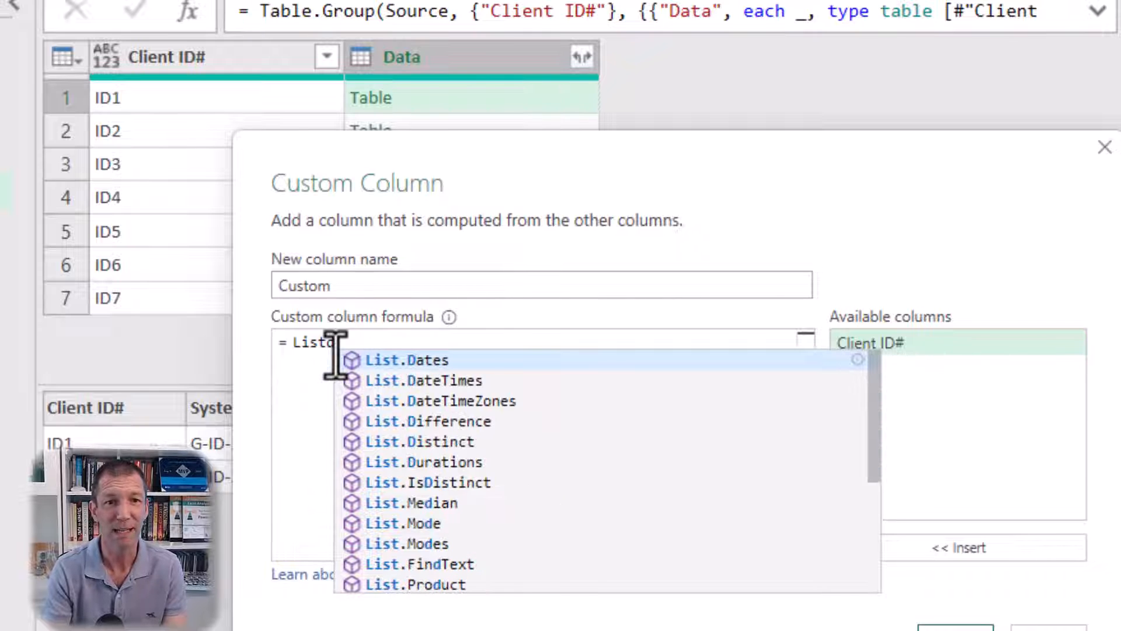
{"action": "type", "text": "is"}
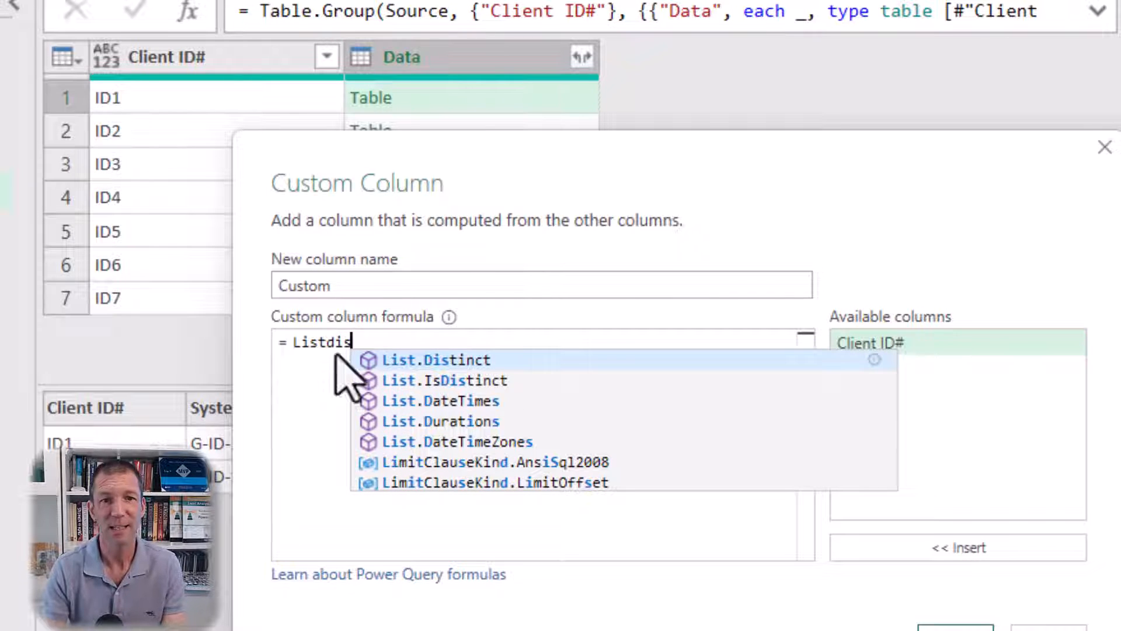
{"action": "left_click", "coordinate": [517, 363]}
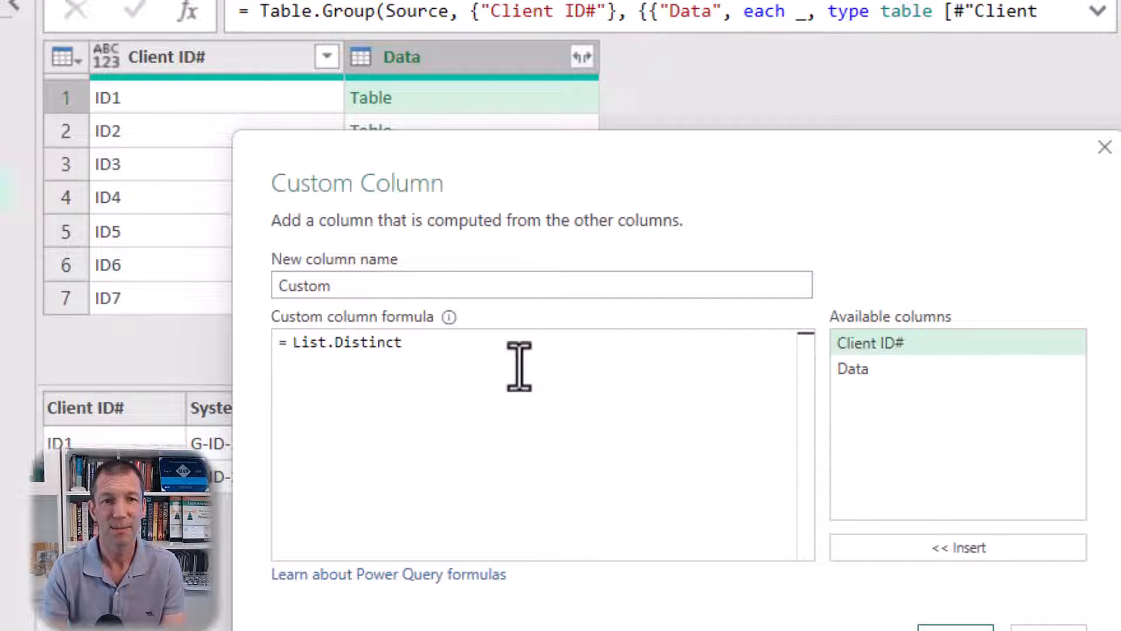
{"action": "type", "text": "("}
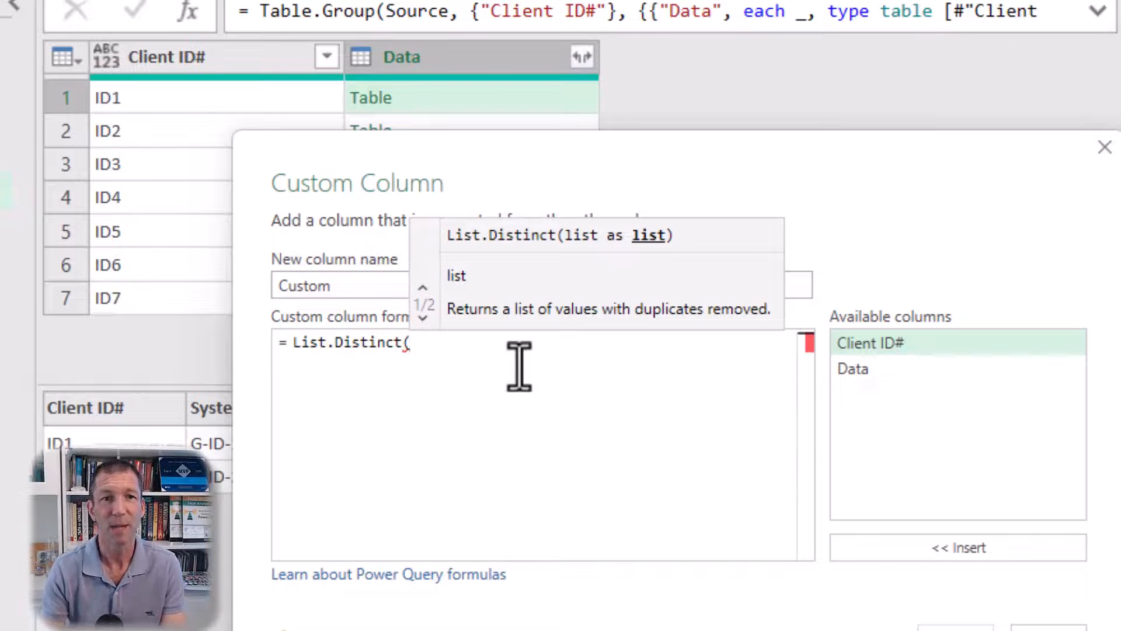
Complete the custom column formula as List.Distinct([Data][System 1 contact ID]) and create the column.
{"action": "left_click_drag", "start_coordinate": [584, 168], "coordinate": [741, 193]}
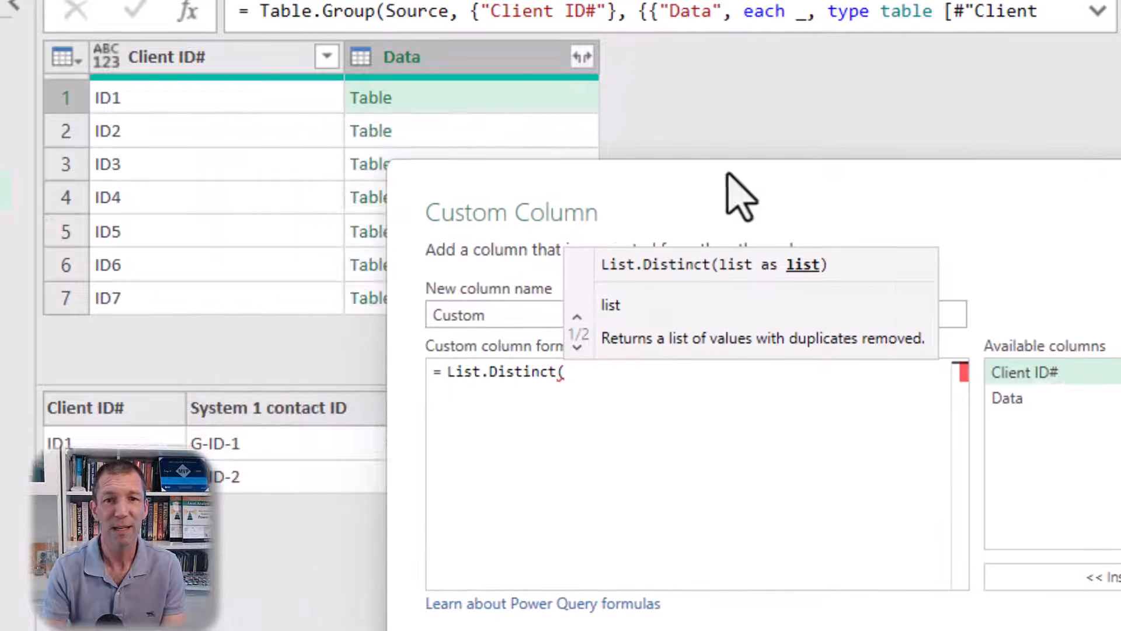
{"action": "double_click", "coordinate": [1091, 400]}
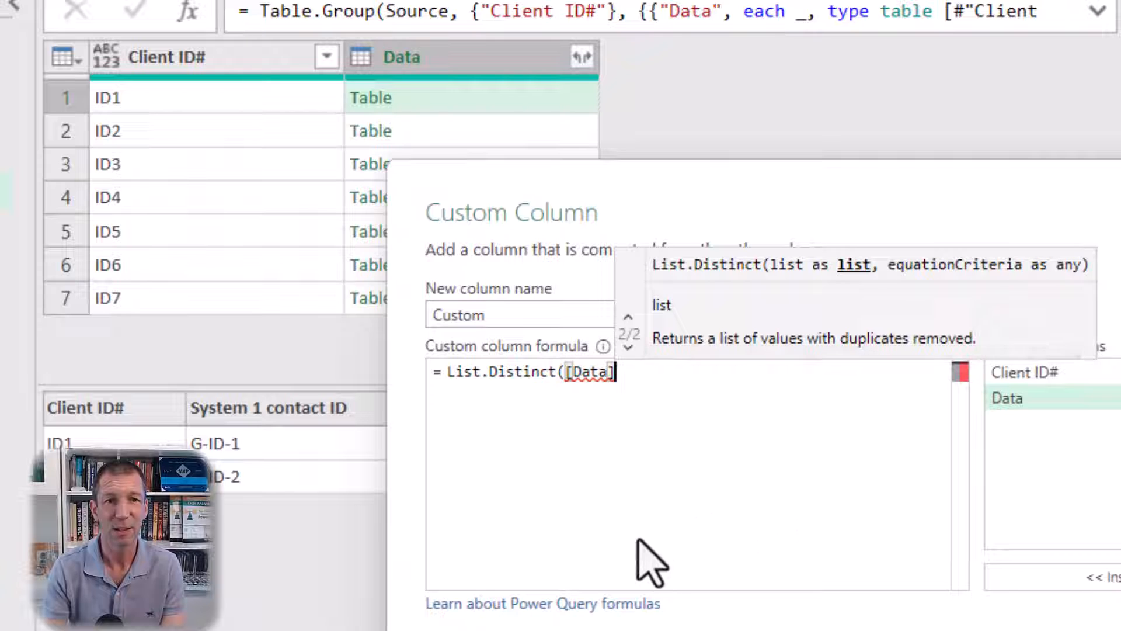
{"action": "type", "text": "["}
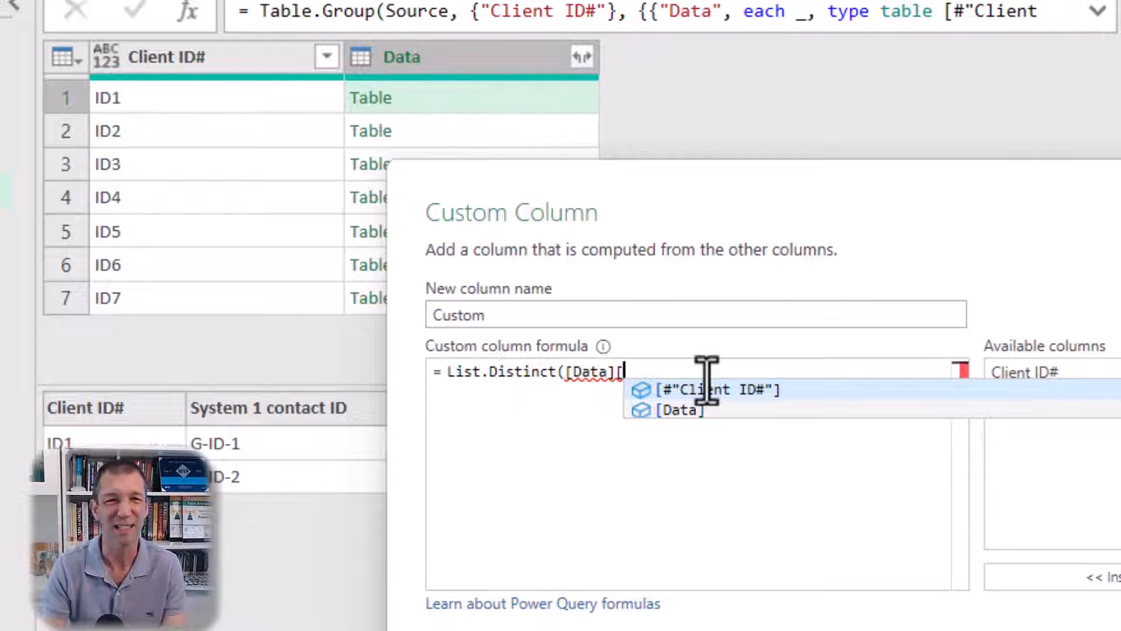
{"action": "type", "text": "Sust"}
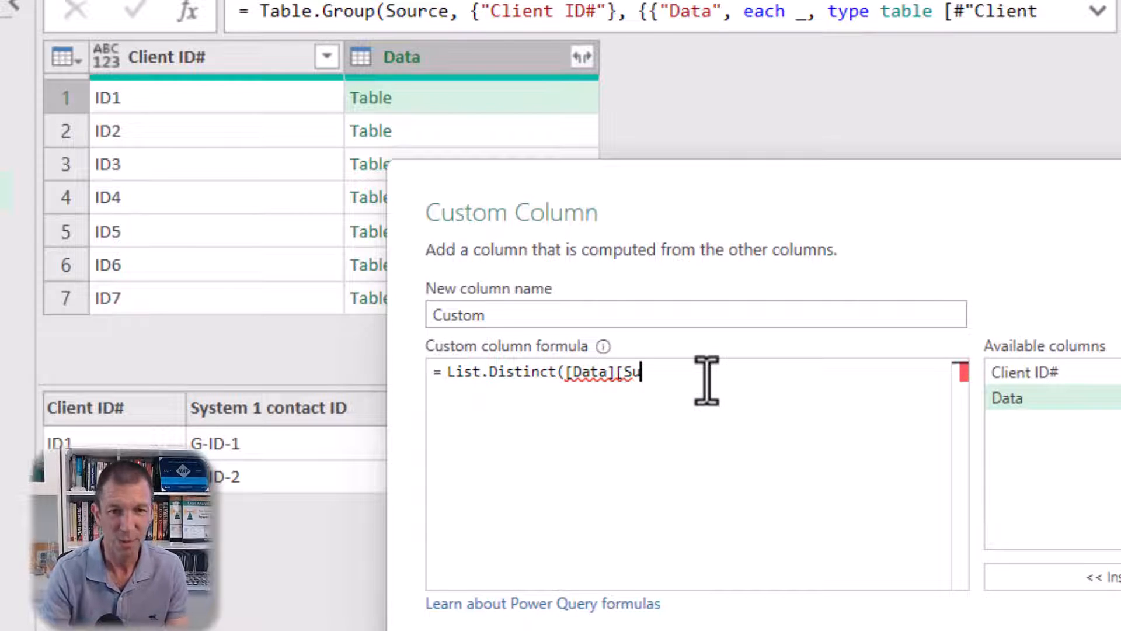
{"action": "key", "text": "BackSpace"}
{"action": "key", "text": "BackSpace"}
{"action": "key", "text": "BackSpace"}
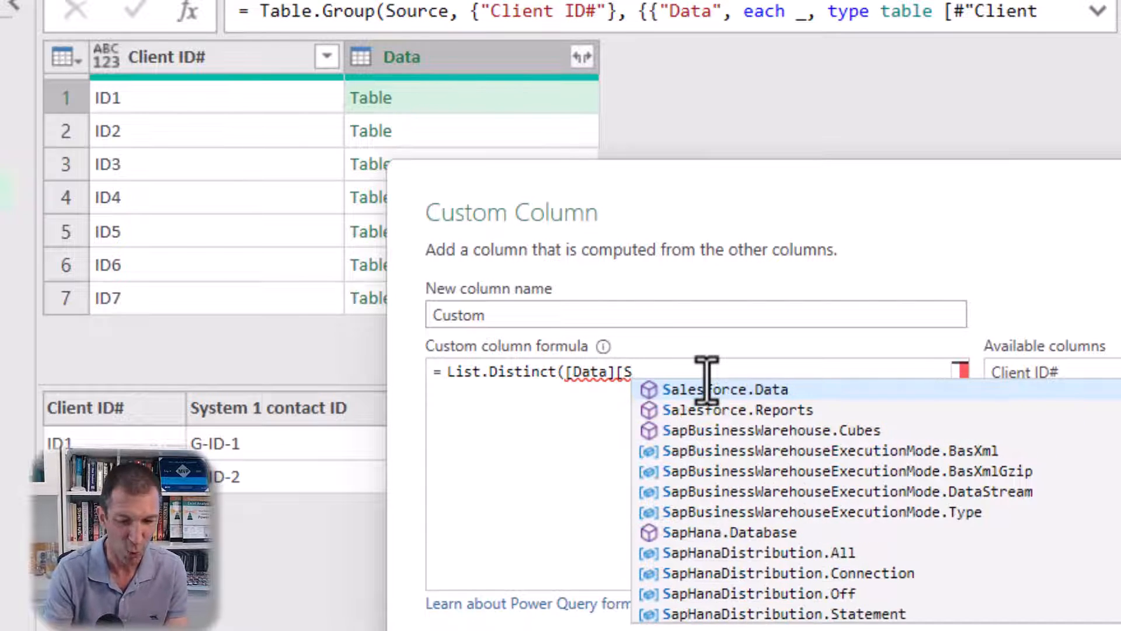
{"action": "type", "text": "ystem"}
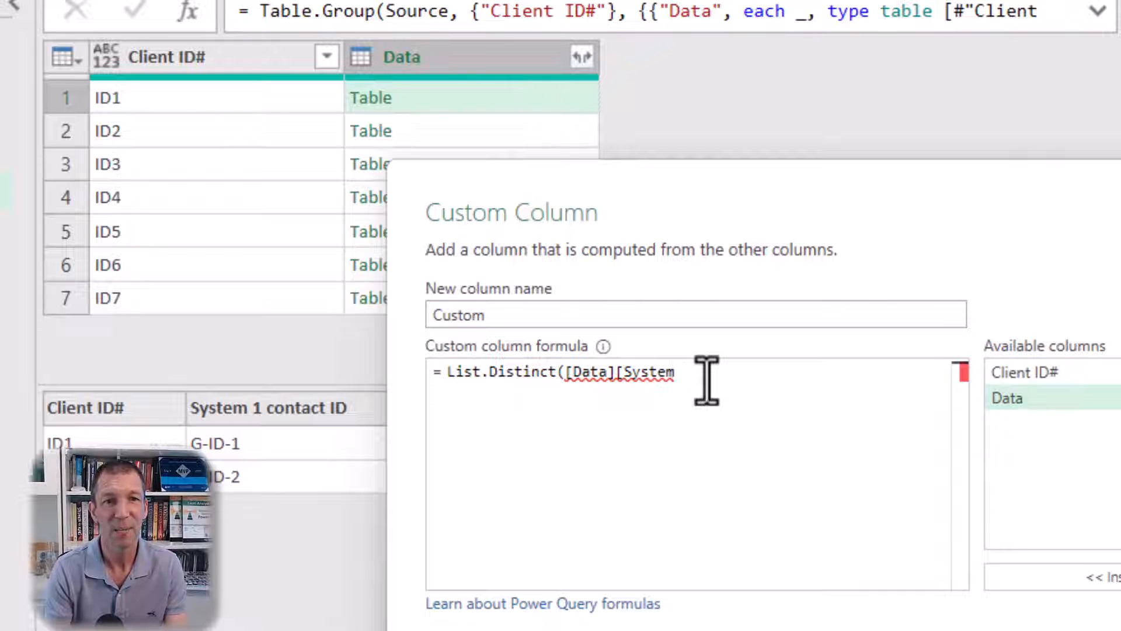
{"action": "type", "text": " 1 c"}
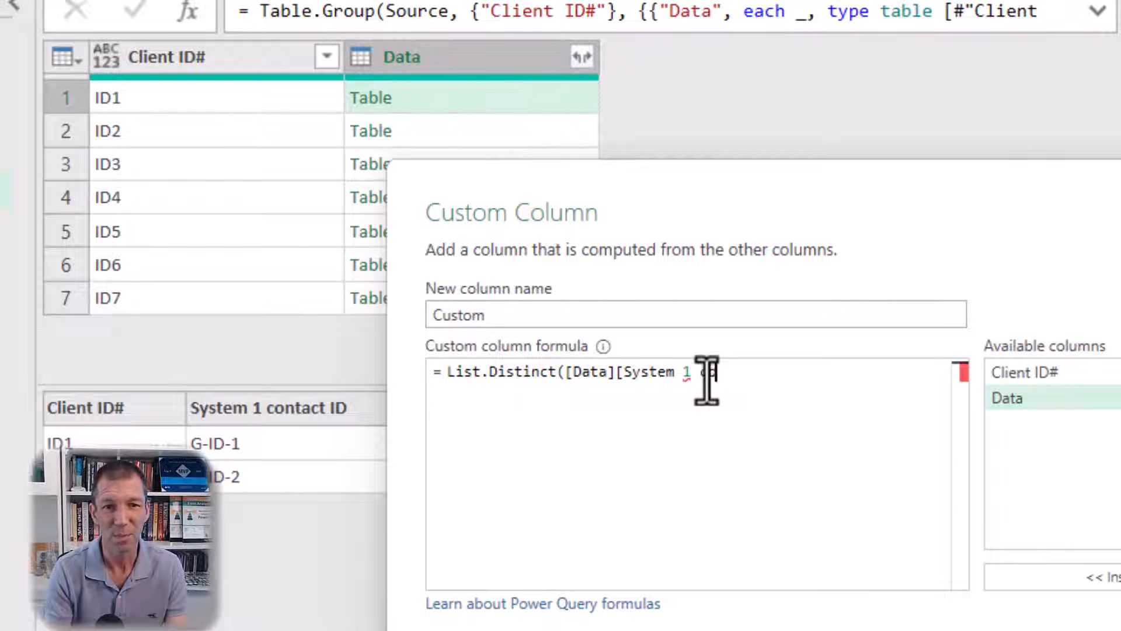
{"action": "type", "text": "ontact"}
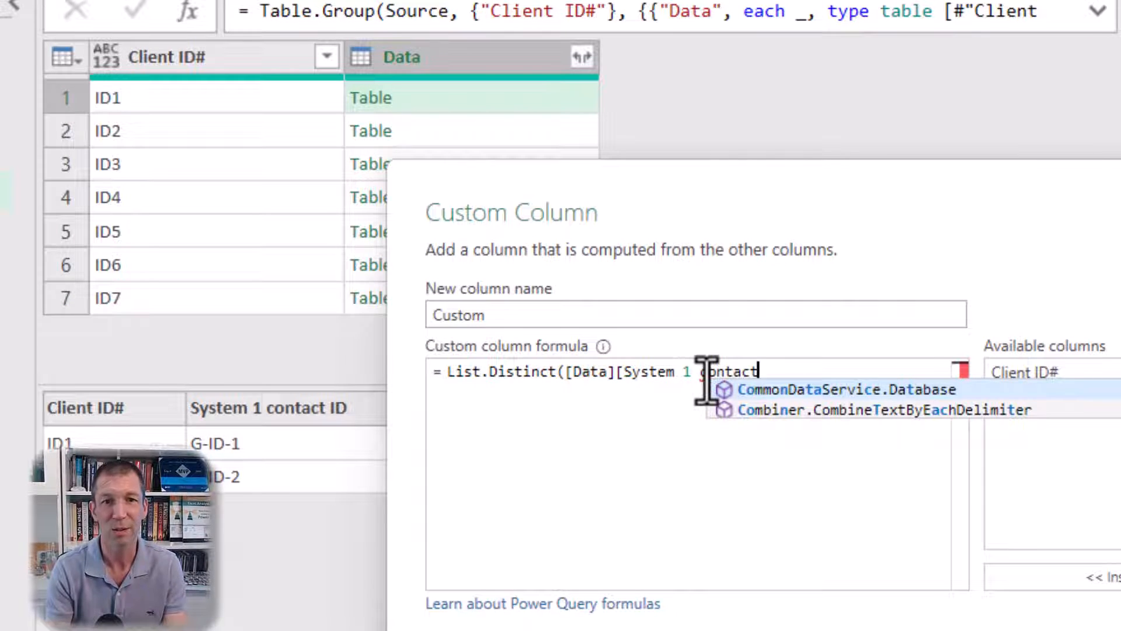
{"action": "type", "text": " ID]"}
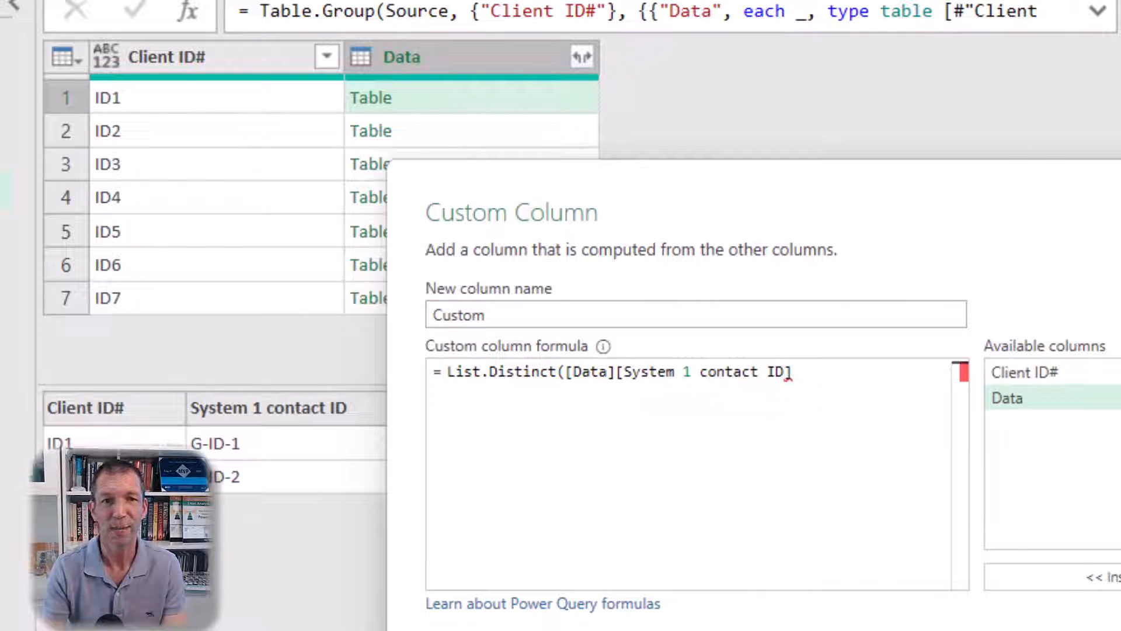
{"action": "left_click", "coordinate": [844, 398]}
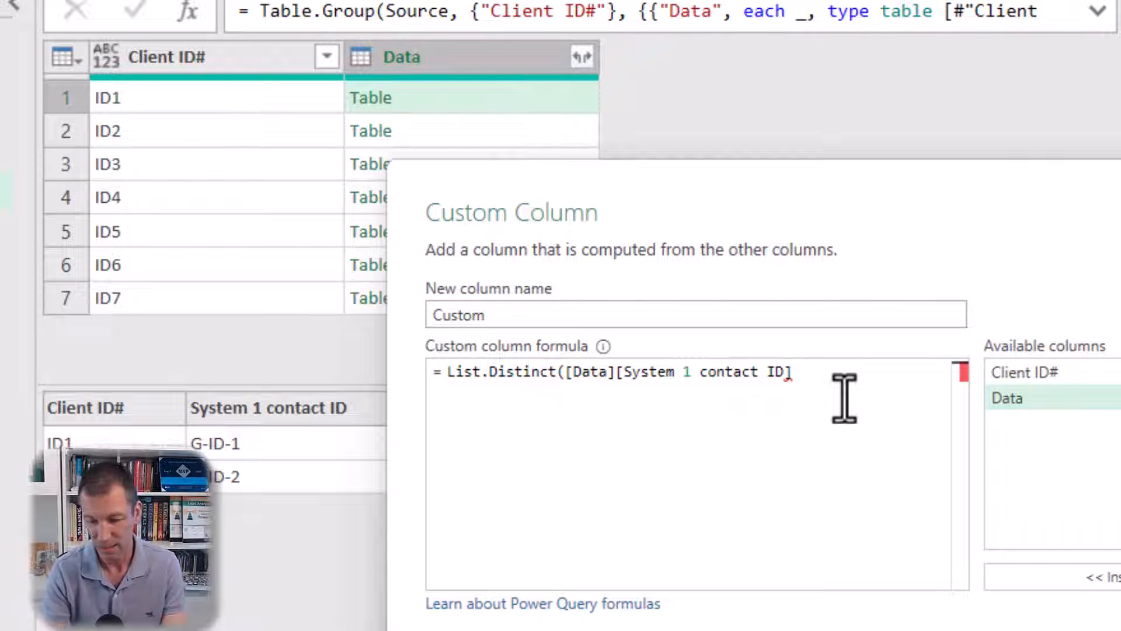
{"action": "type", "text": ")"}
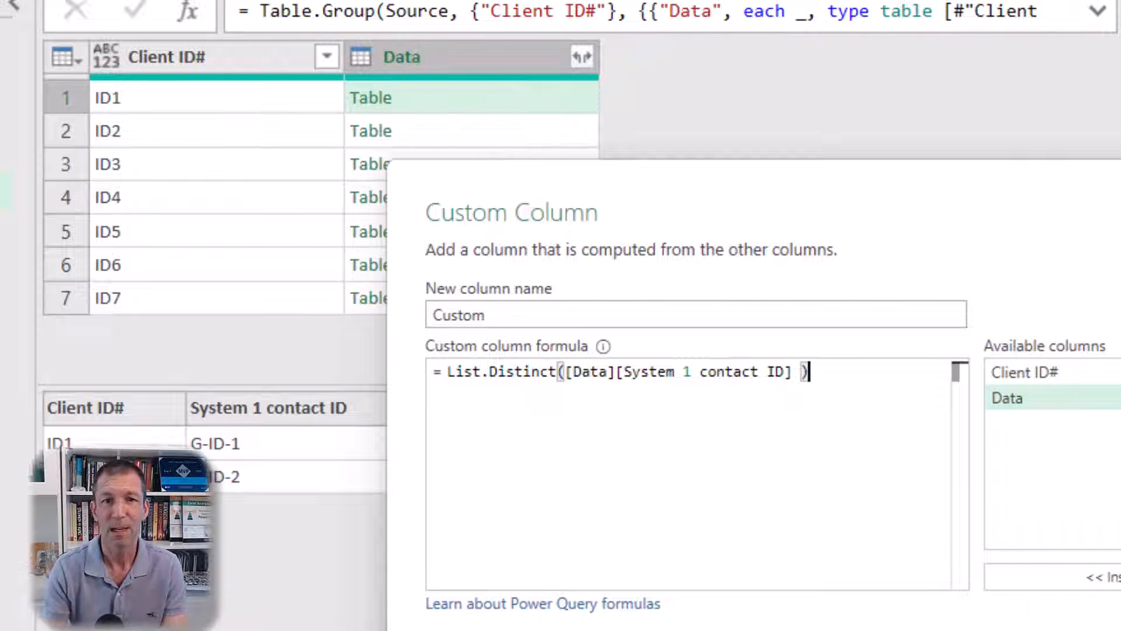
{"action": "left_click", "coordinate": [1078, 613]}
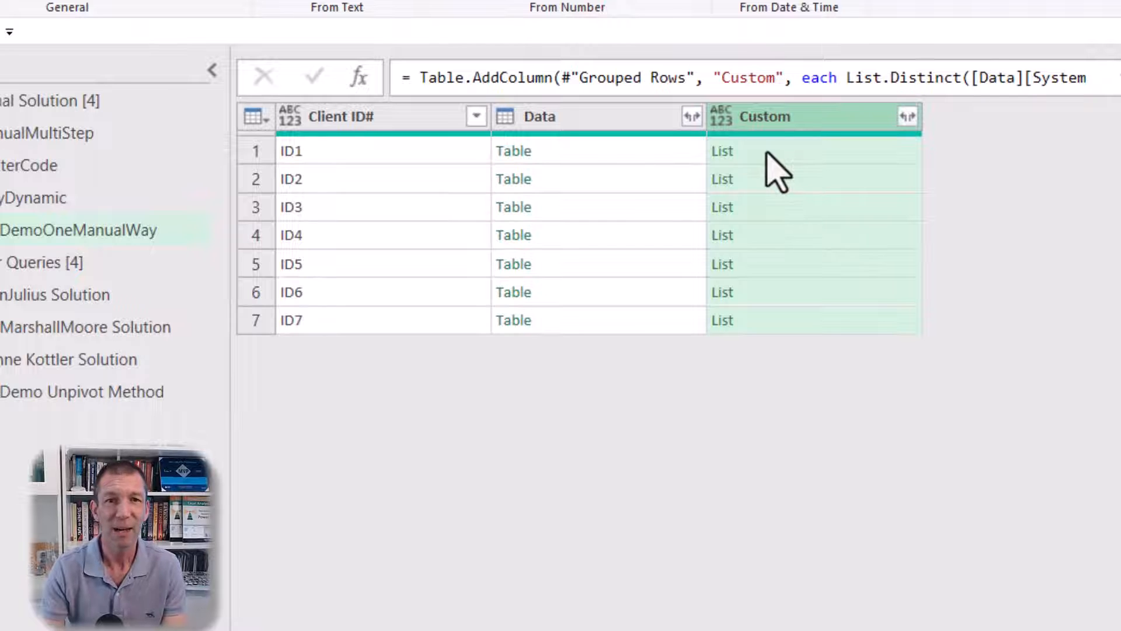
Preview the distinct lists for ID1 and ID2 in the Custom column and compare them with ID1's nested table.
{"action": "left_click", "coordinate": [767, 153]}
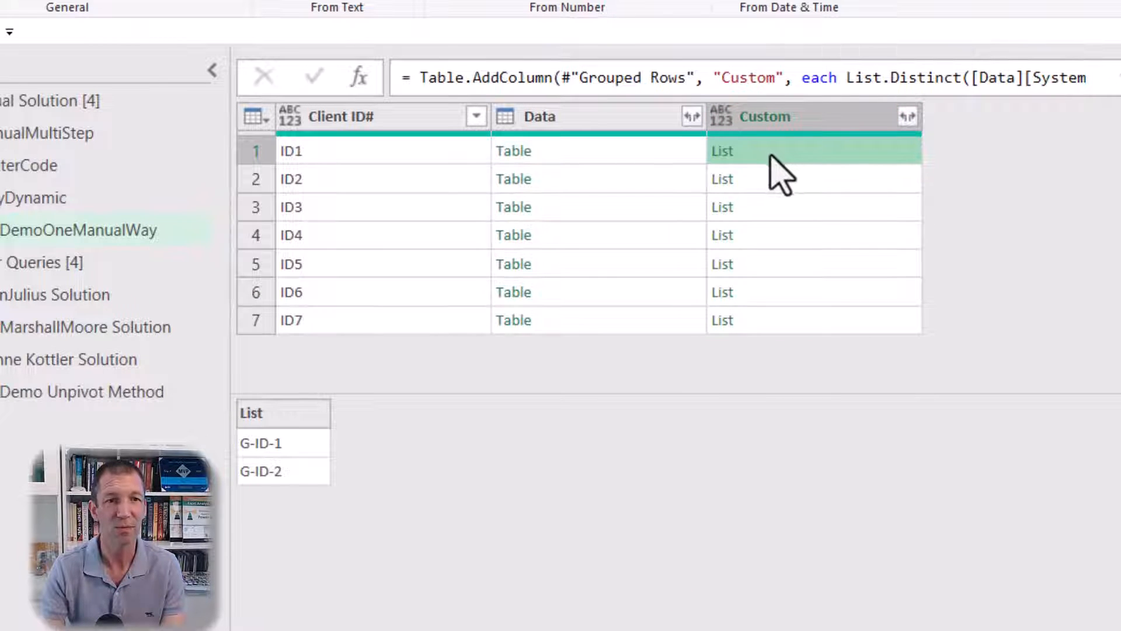
{"action": "left_click", "coordinate": [800, 172]}
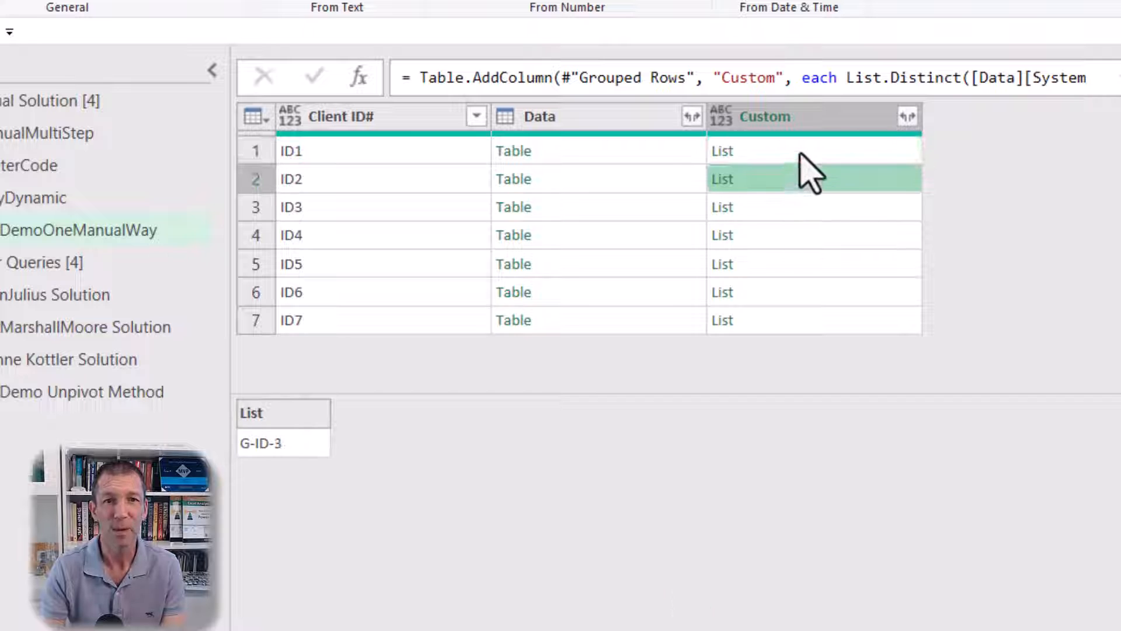
{"action": "left_click", "coordinate": [802, 154]}
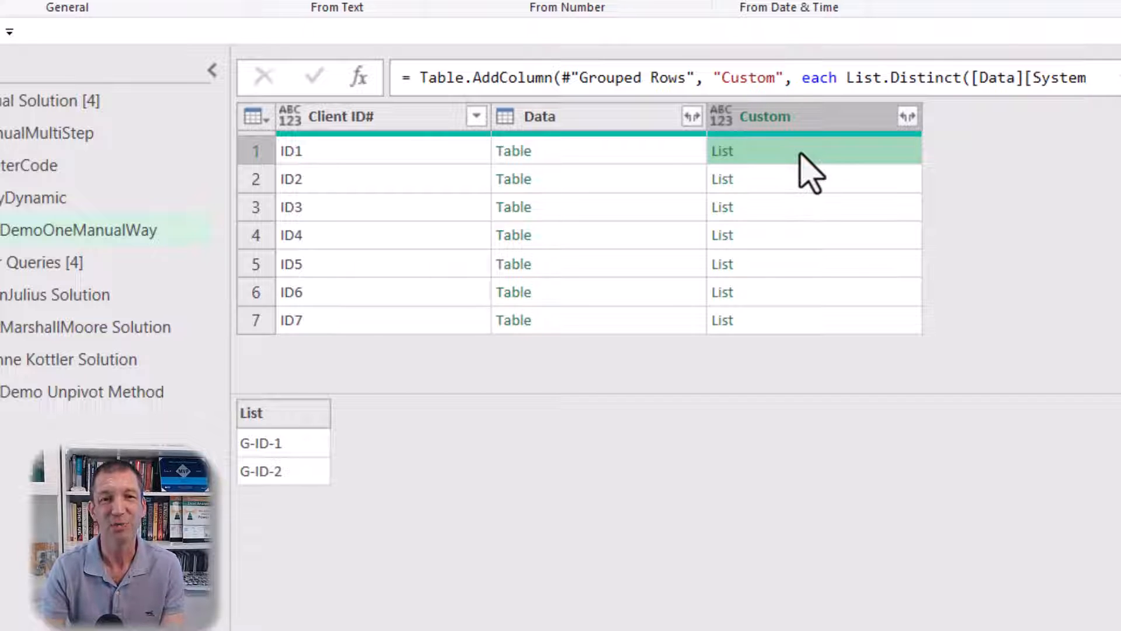
{"action": "left_click", "coordinate": [604, 155]}
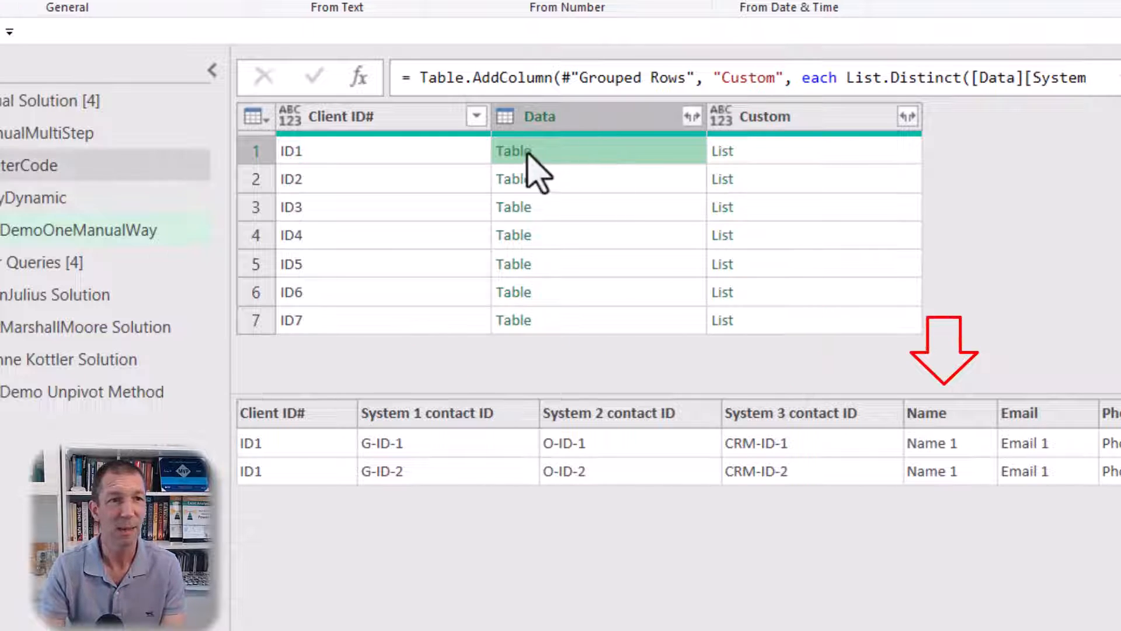
Examine the ManualMultiStep query's applied steps from Distinct of 1s Col through Distinct of 5th Col.
{"action": "left_click", "coordinate": [85, 135]}
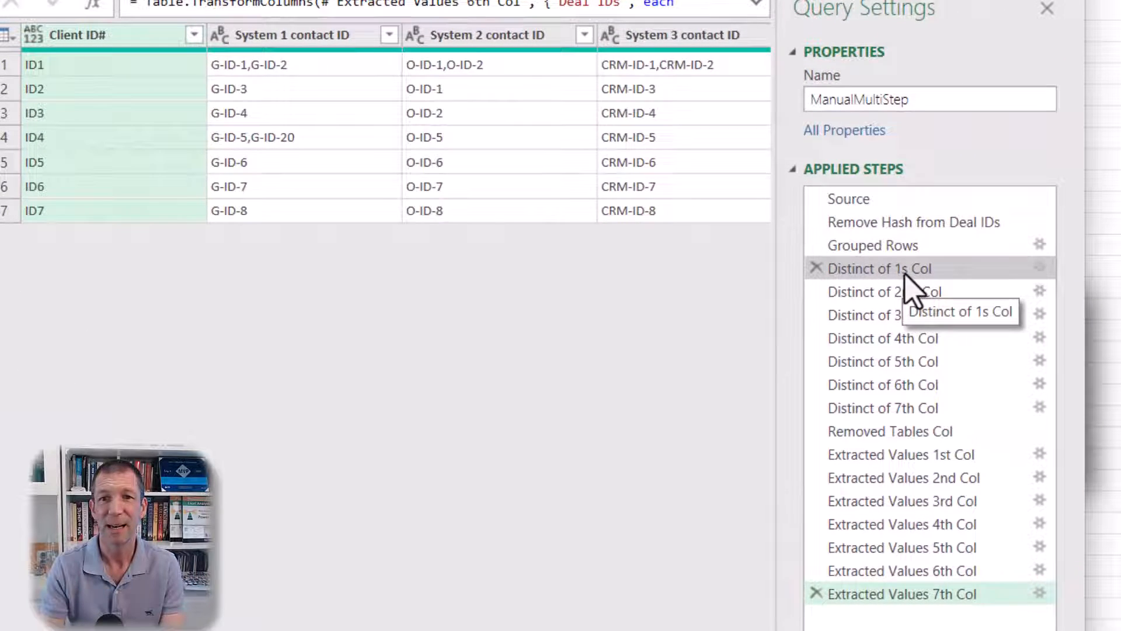
{"action": "left_click", "coordinate": [906, 271]}
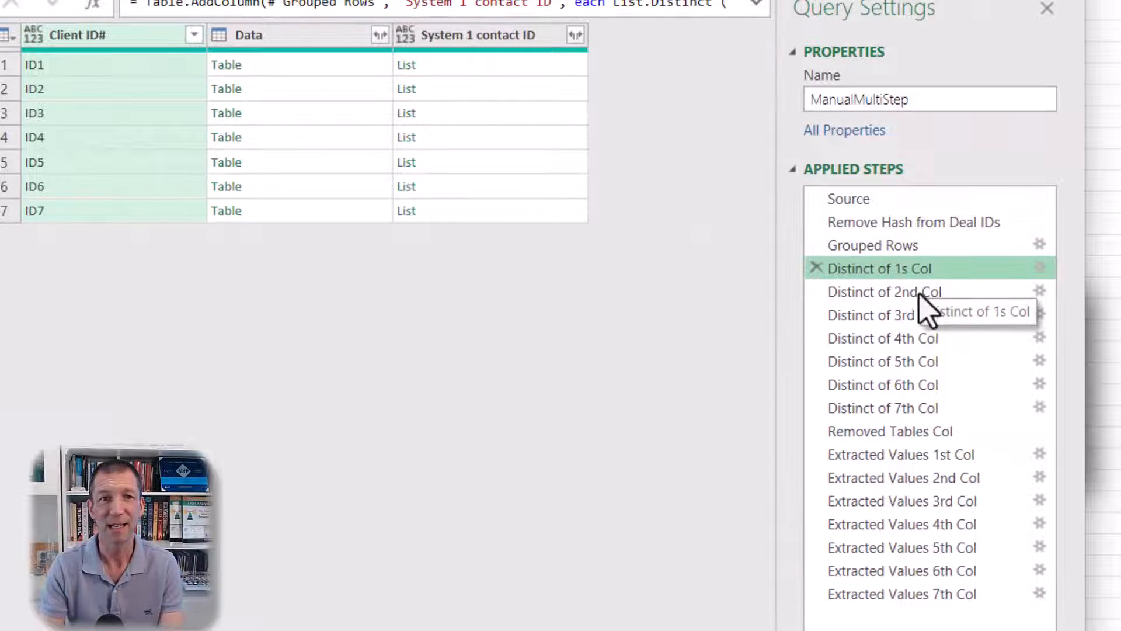
{"action": "left_click", "coordinate": [923, 296]}
{"action": "left_click", "coordinate": [919, 316]}
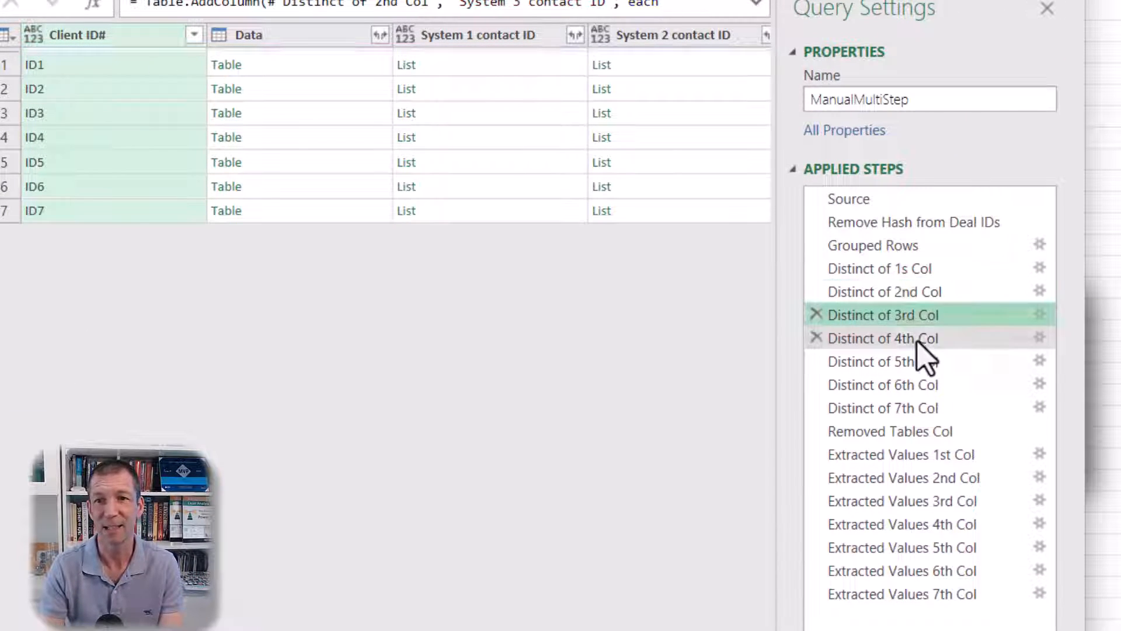
{"action": "left_click", "coordinate": [917, 338]}
{"action": "left_click", "coordinate": [913, 360]}
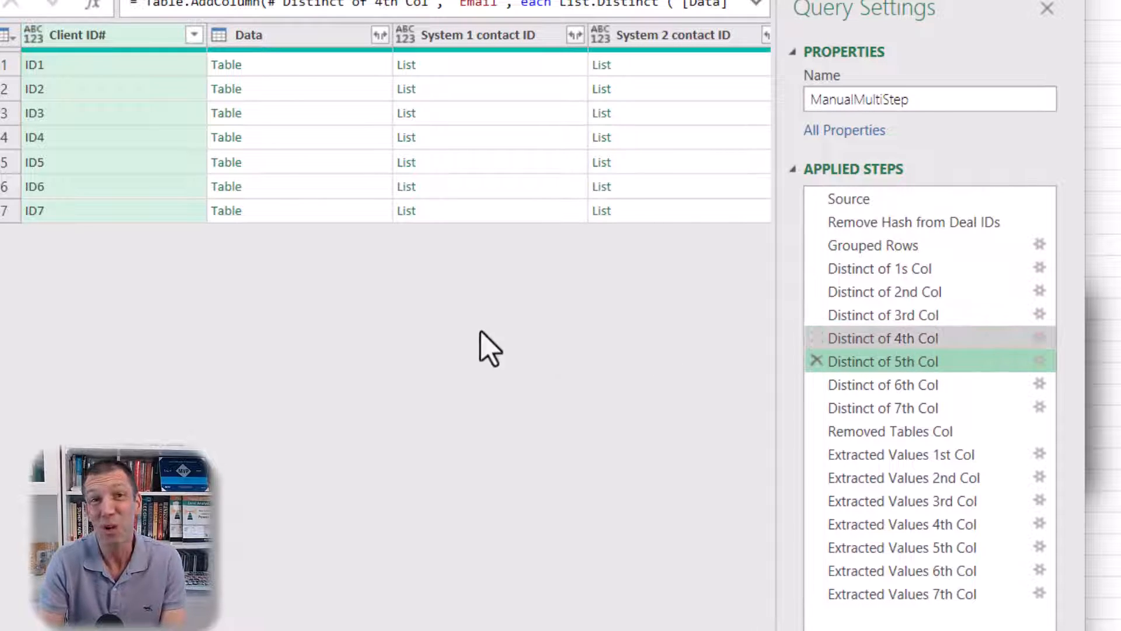
Return to the LiveDemoOneManualWay query and extract the Custom column's lists as text values joined with the Comma delimiter.
{"action": "left_click_drag", "start_coordinate": [73, 272], "coordinate": [50, 140]}
{"action": "left_click", "coordinate": [75, 163]}
{"action": "left_click_drag", "start_coordinate": [132, 175], "coordinate": [132, 258]}
{"action": "left_click", "coordinate": [137, 140]}
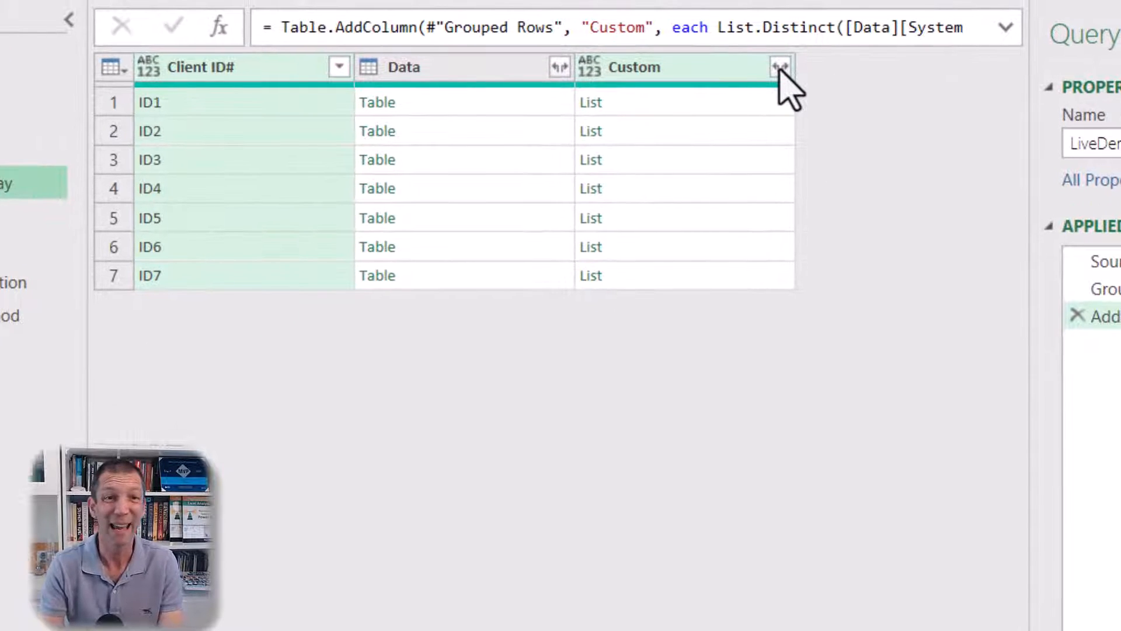
{"action": "left_click", "coordinate": [780, 67]}
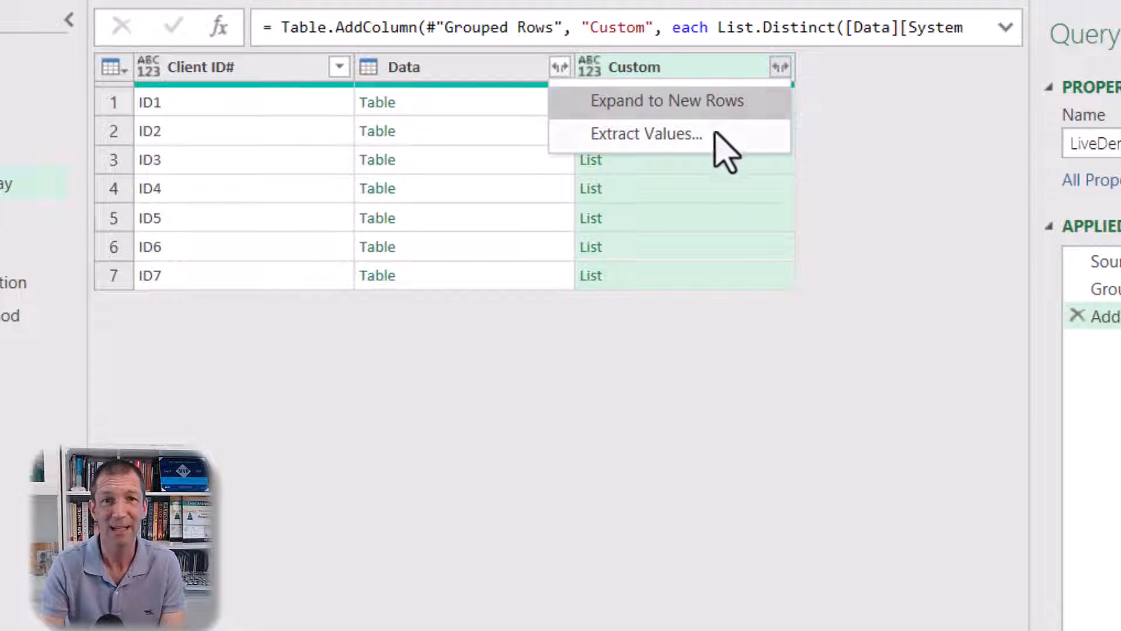
{"action": "left_click", "coordinate": [708, 146]}
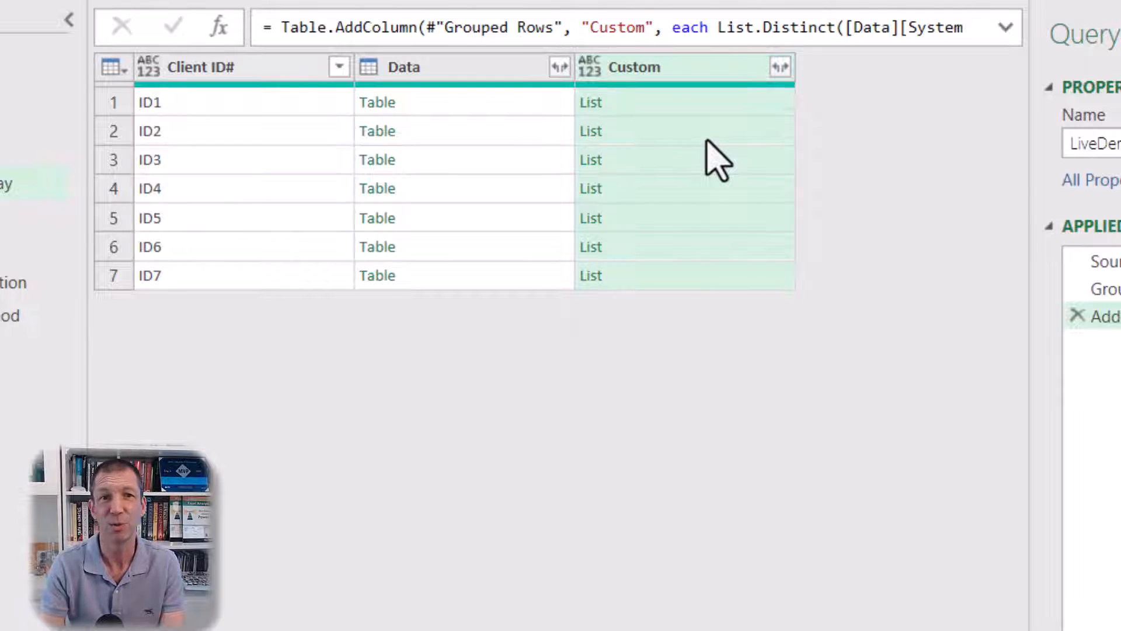
{"action": "left_click", "coordinate": [488, 368]}
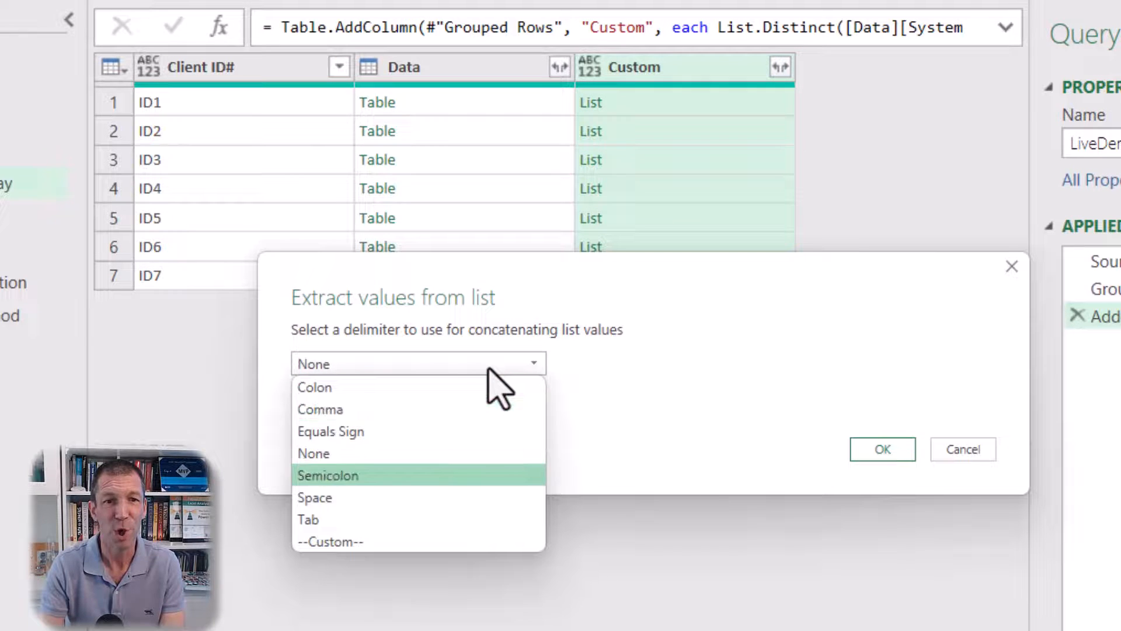
{"action": "left_click", "coordinate": [397, 409]}
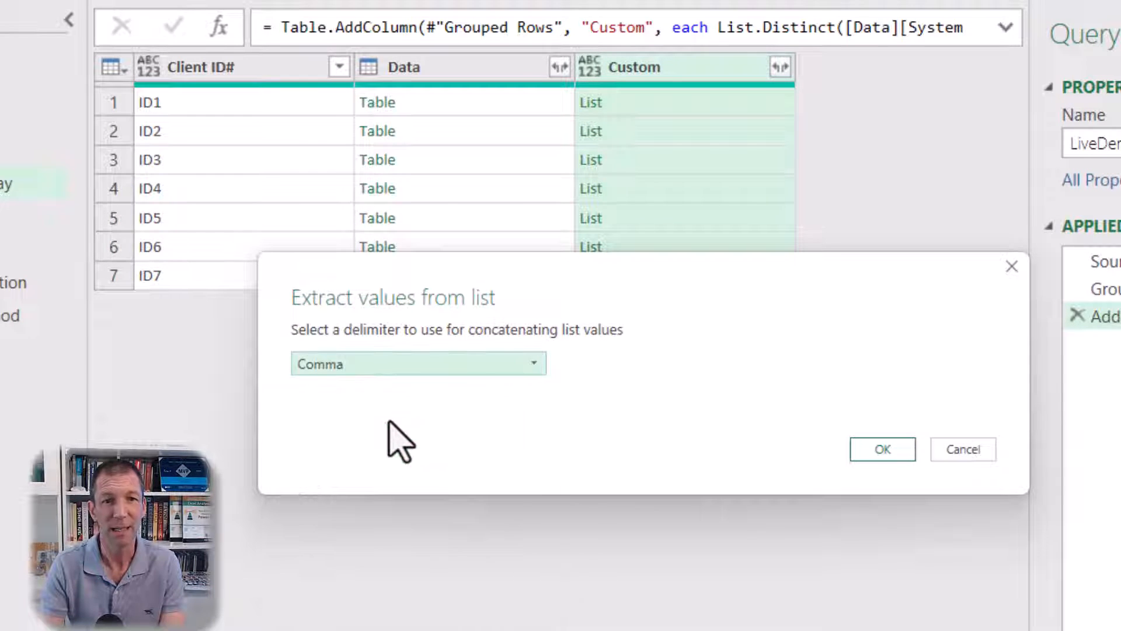
{"action": "left_click", "coordinate": [885, 450]}
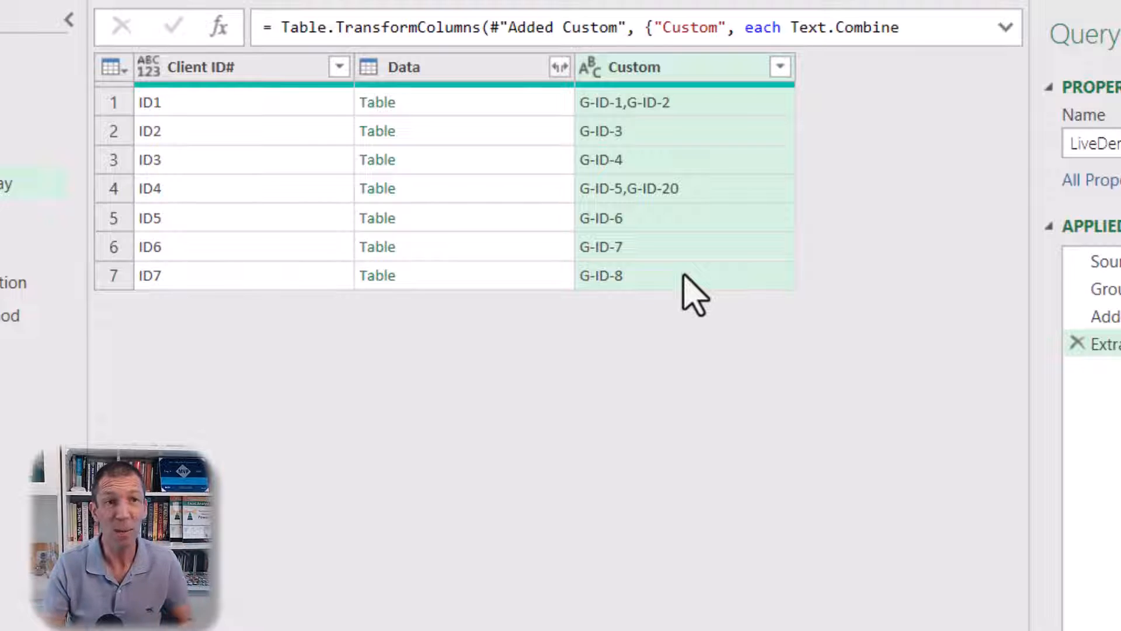
Examine the ManualMultiStep, NeaterCode and FullyDynamic queries, reading NeaterCode's full grouping formula in an expanded formula bar.
{"action": "left_click", "coordinate": [99, 120]}
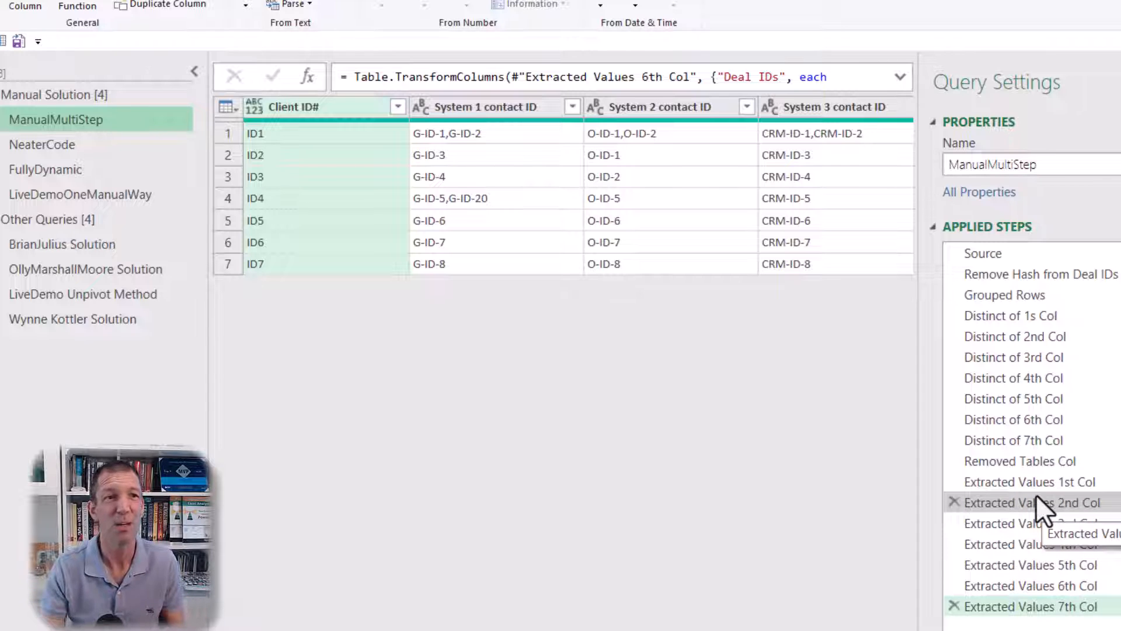
{"action": "left_click", "coordinate": [76, 147]}
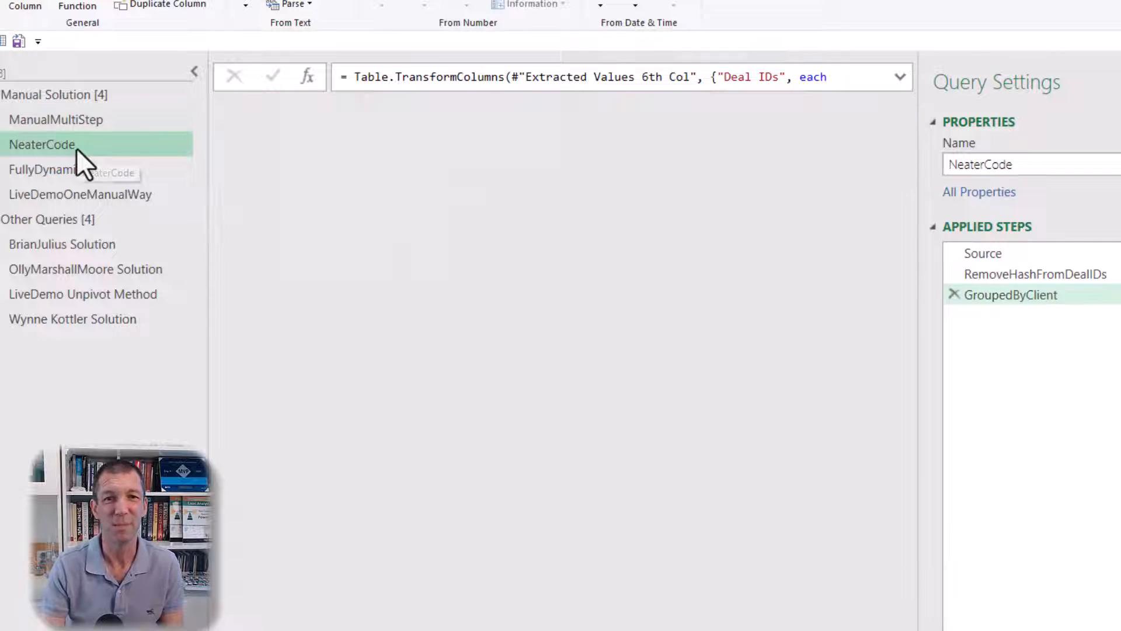
{"action": "left_click", "coordinate": [899, 77]}
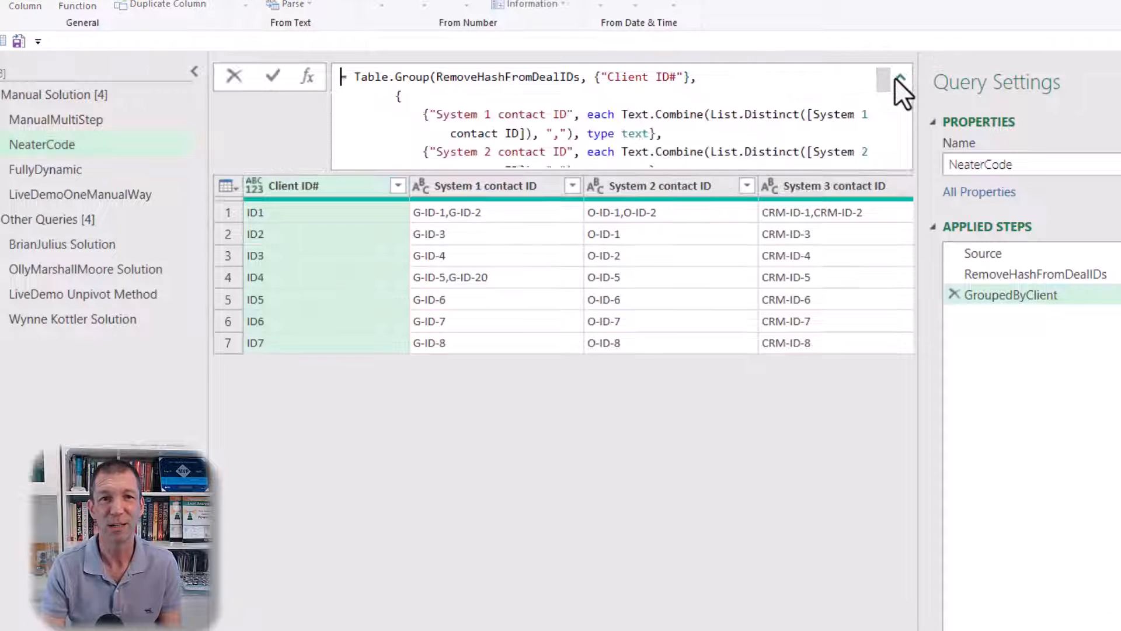
{"action": "scroll", "coordinate": [842, 142], "scroll_direction": "down", "scroll_amount": 2}
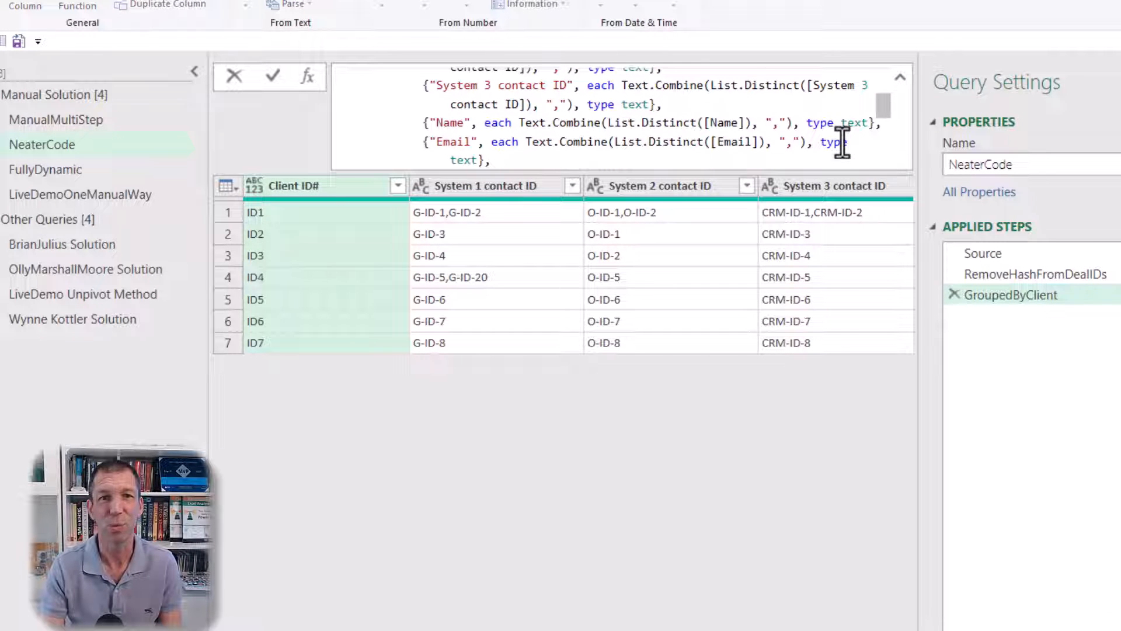
{"action": "scroll", "coordinate": [842, 141], "scroll_direction": "down", "scroll_amount": 1}
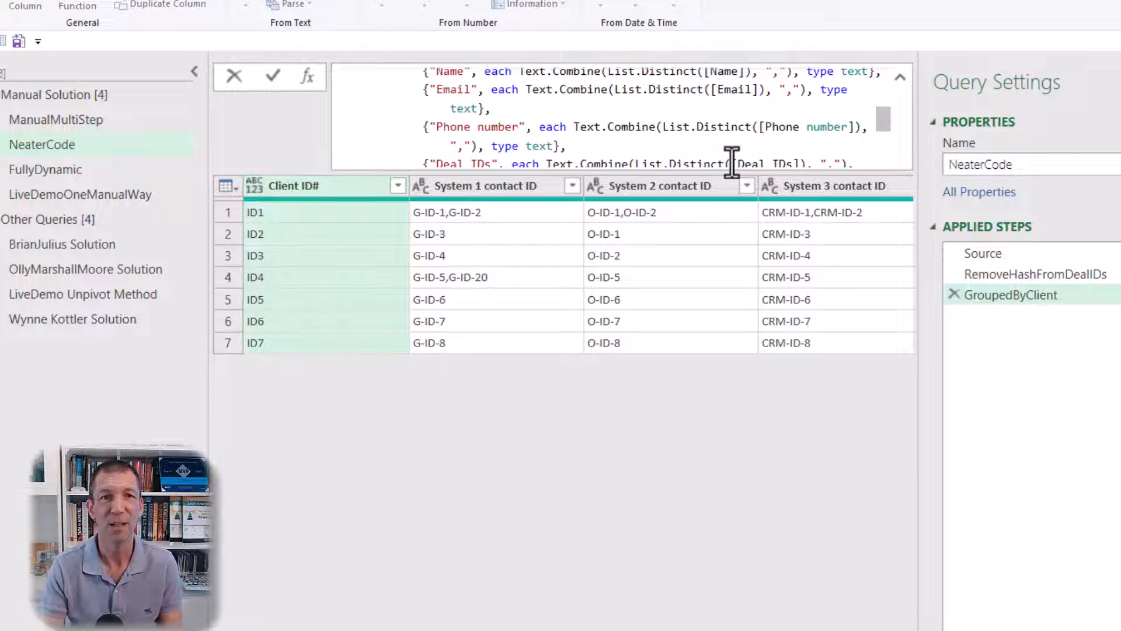
{"action": "scroll", "coordinate": [732, 161], "scroll_direction": "up", "scroll_amount": 3}
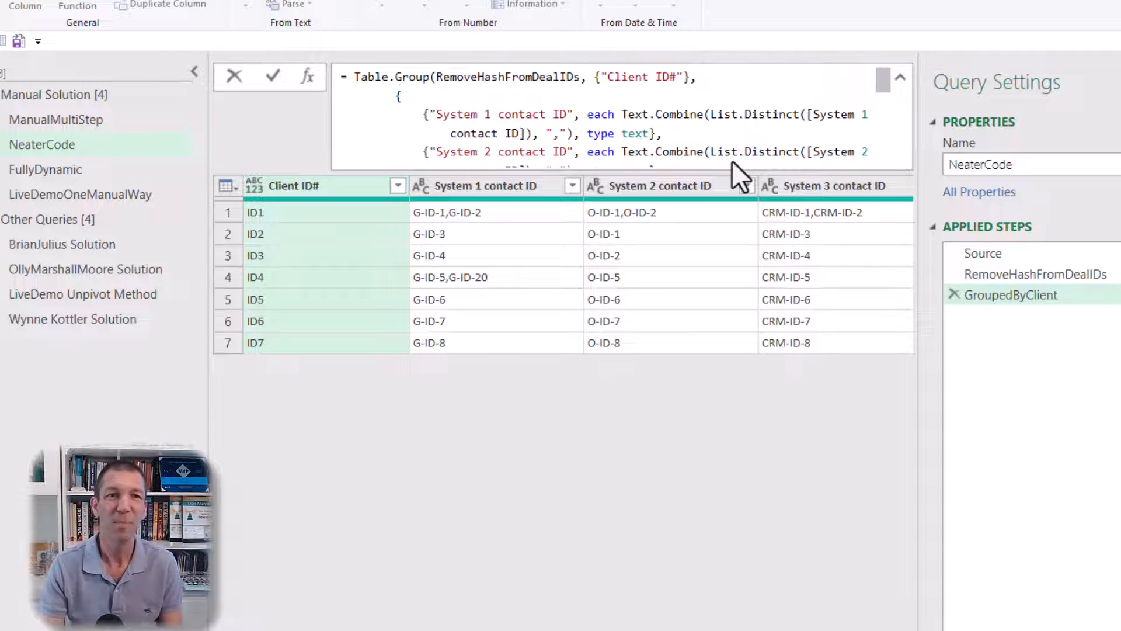
{"action": "left_click", "coordinate": [81, 171]}
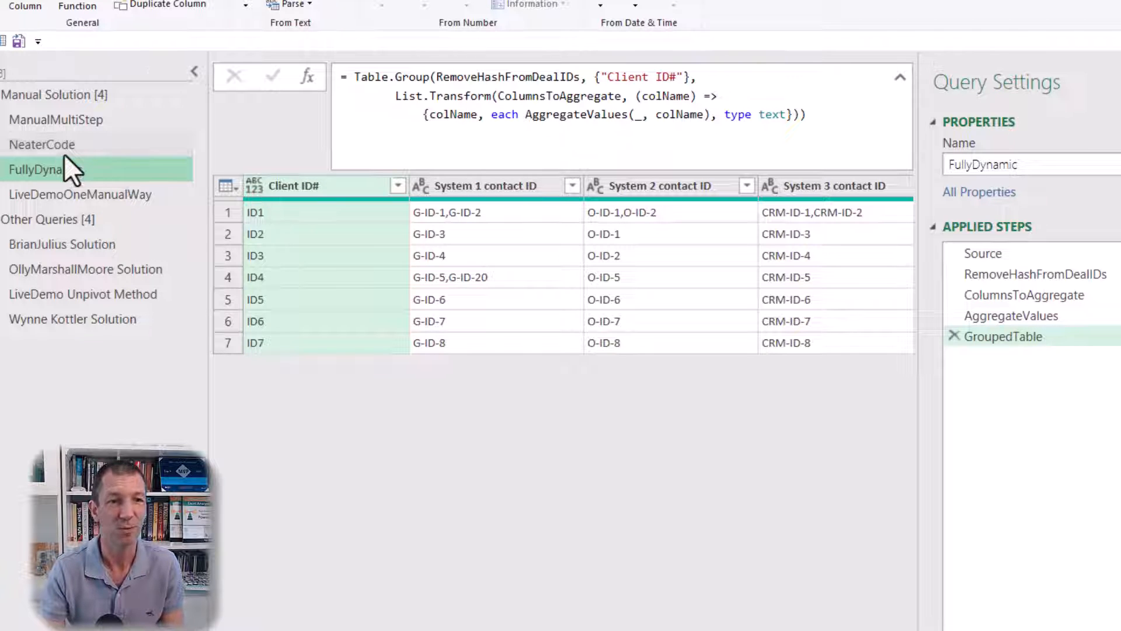
Move the LiveDemo Unpivot Method query to the end of the Other Queries group and unpivot all its columns except Client ID#.
{"action": "left_click", "coordinate": [75, 294]}
{"action": "left_click_drag", "start_coordinate": [58, 296], "coordinate": [60, 334]}
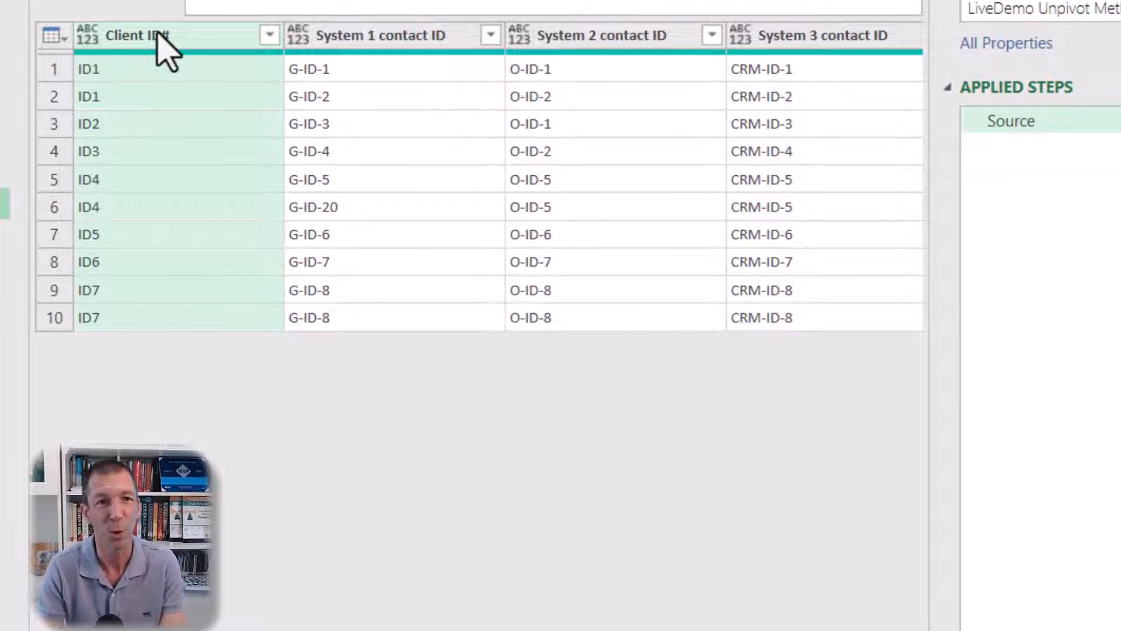
{"action": "right_click", "coordinate": [196, 37]}
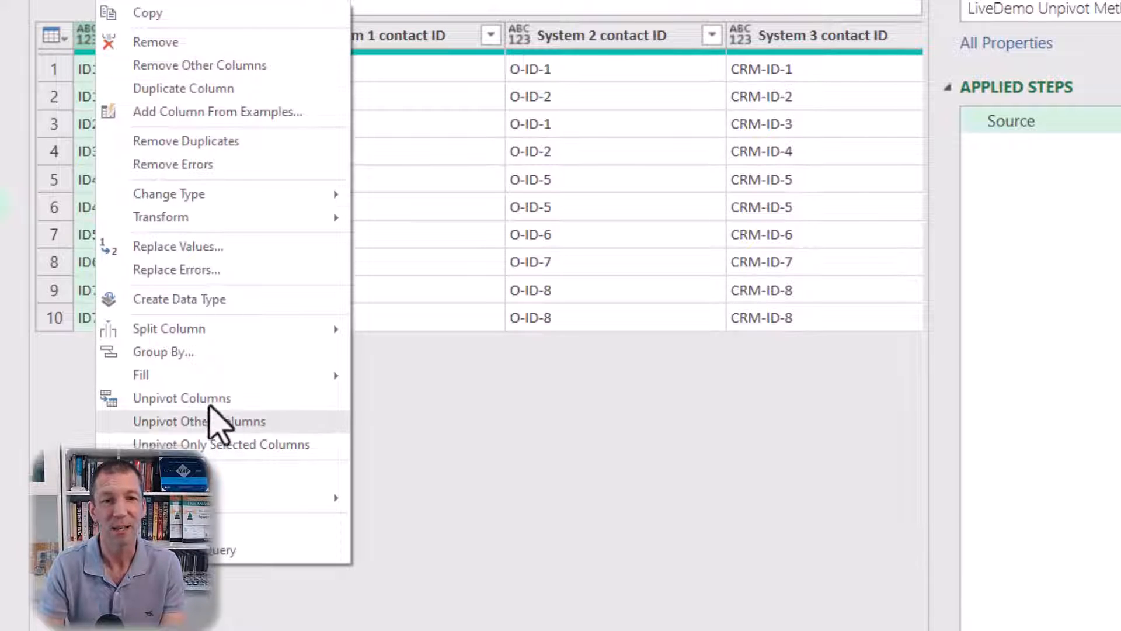
{"action": "left_click", "coordinate": [211, 422]}
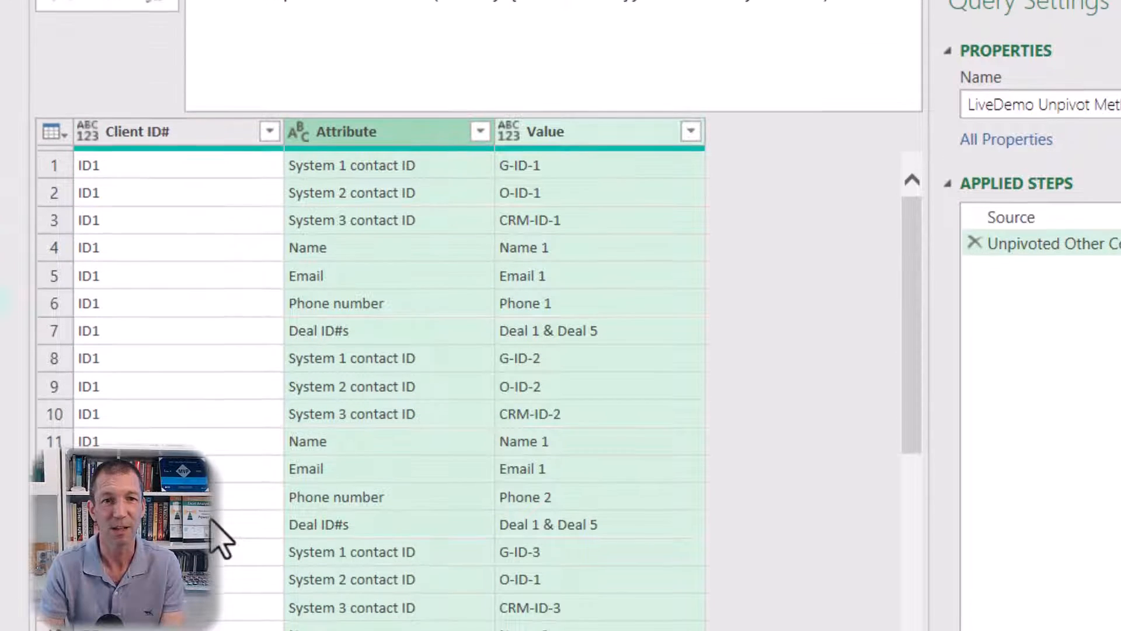
{"action": "left_click", "coordinate": [912, 35]}
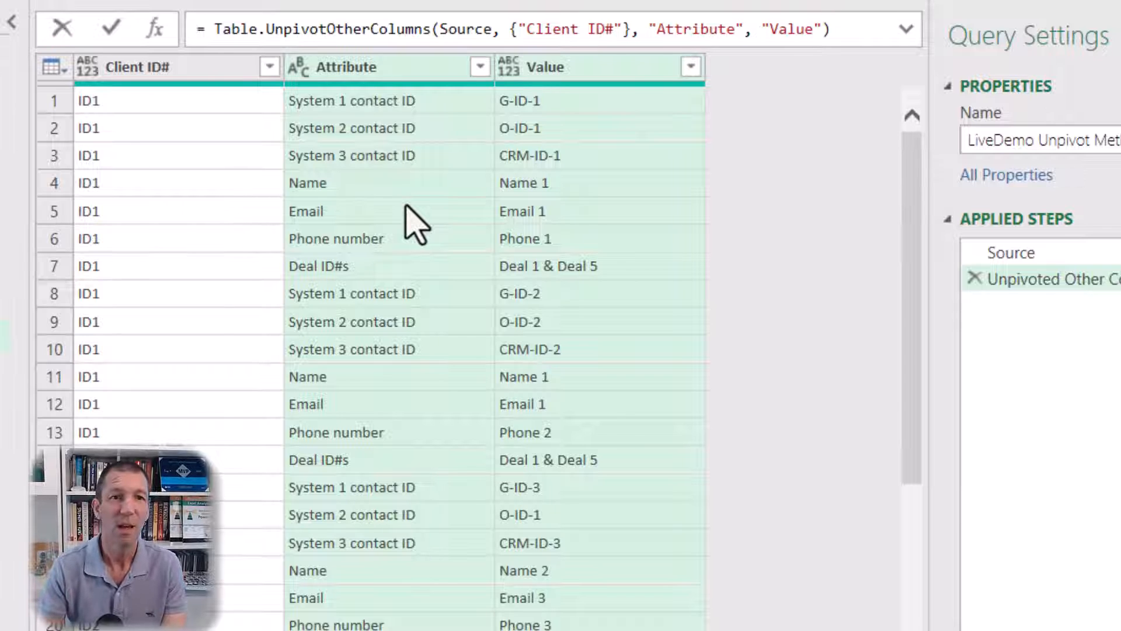
{"action": "left_click", "coordinate": [232, 71]}
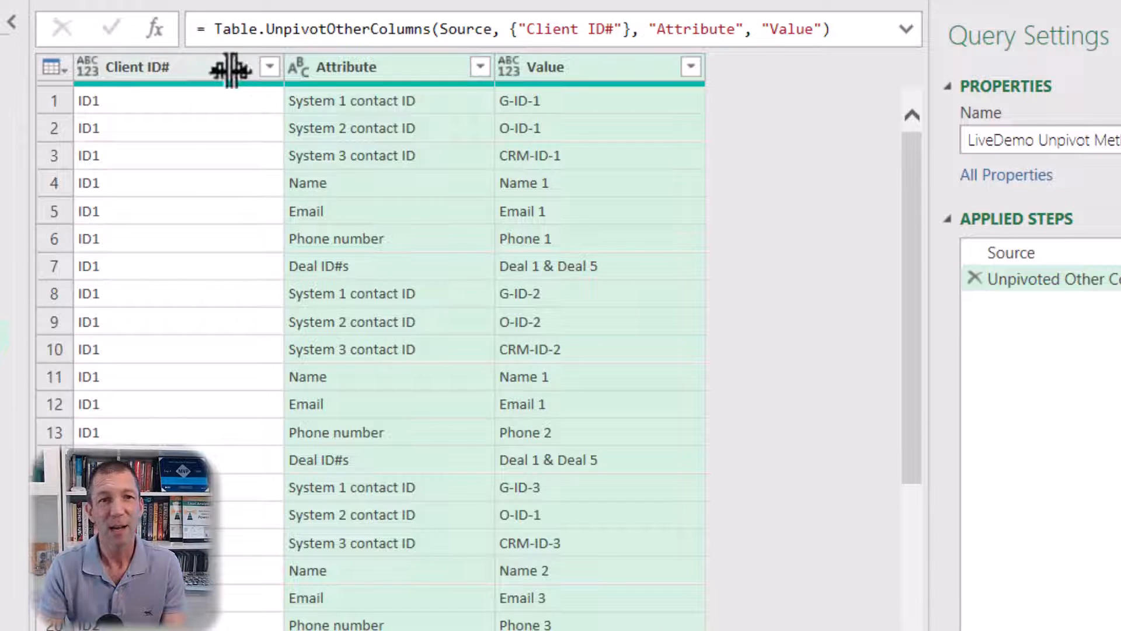
{"action": "left_click", "coordinate": [192, 82]}
{"action": "left_click", "coordinate": [636, 100]}
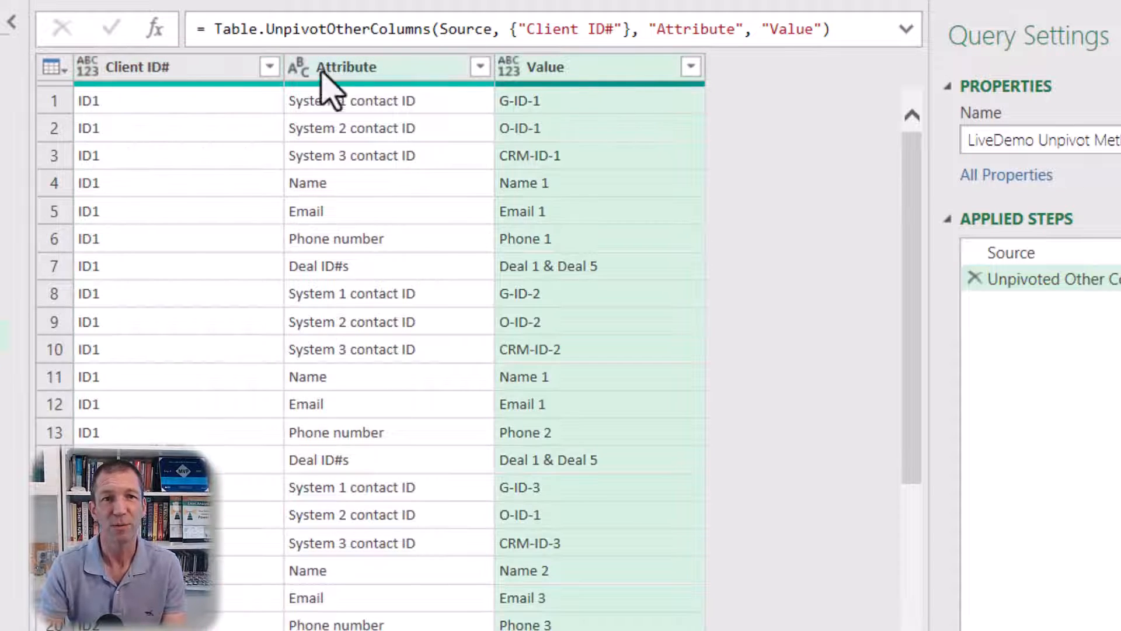
{"action": "left_click", "coordinate": [255, 82]}
{"action": "left_click", "coordinate": [576, 87], "text": "shift"}
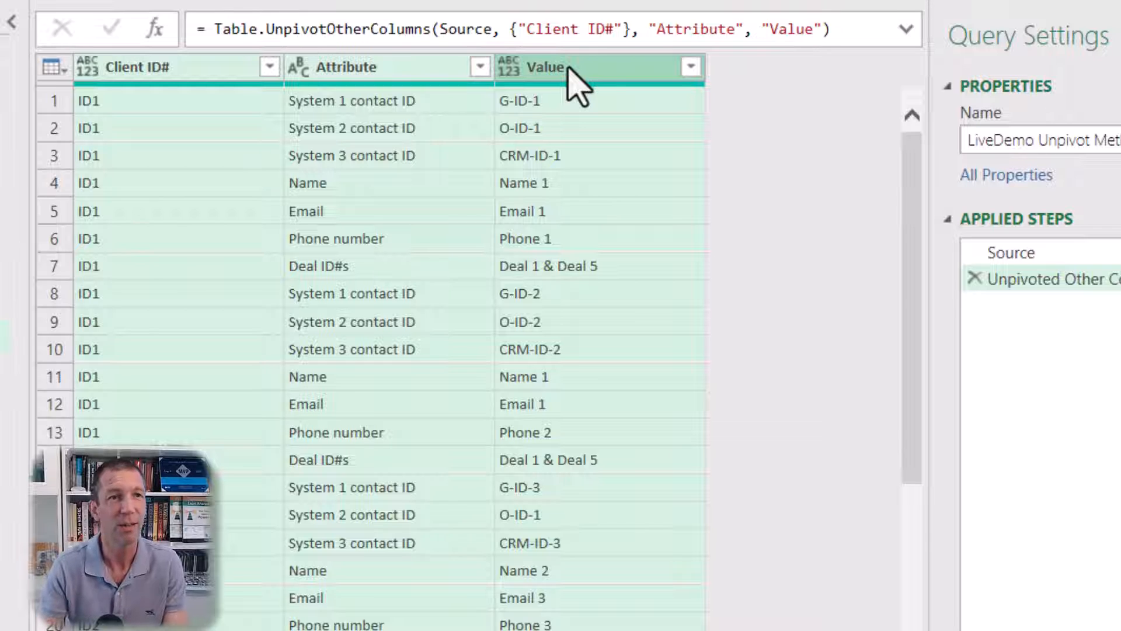
{"action": "right_click", "coordinate": [170, 74]}
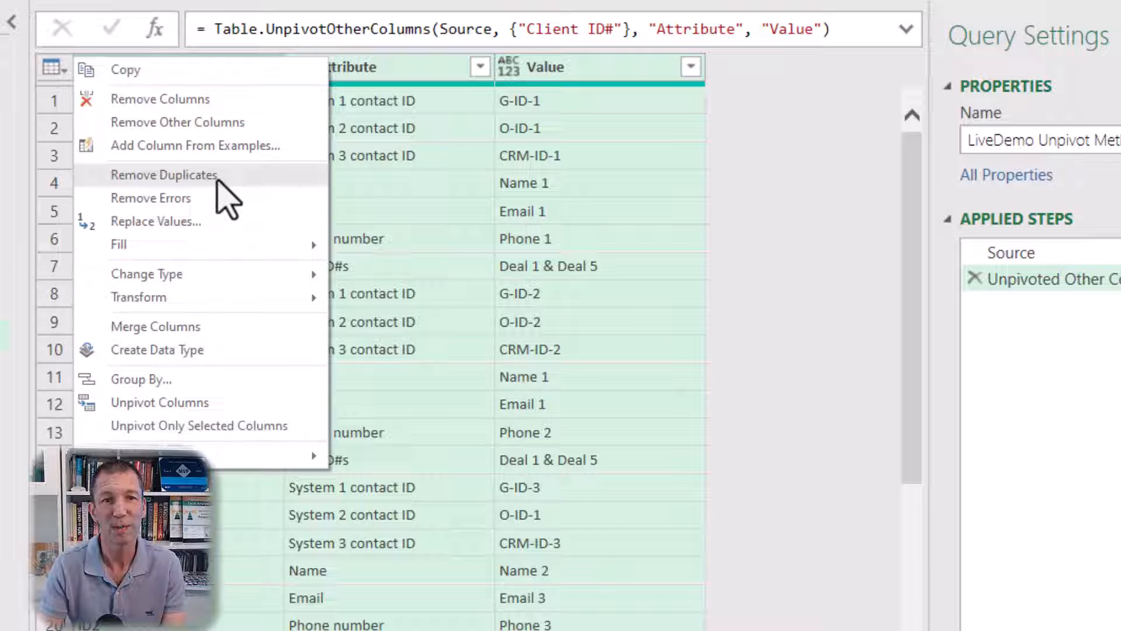
{"action": "left_click", "coordinate": [823, 273]}
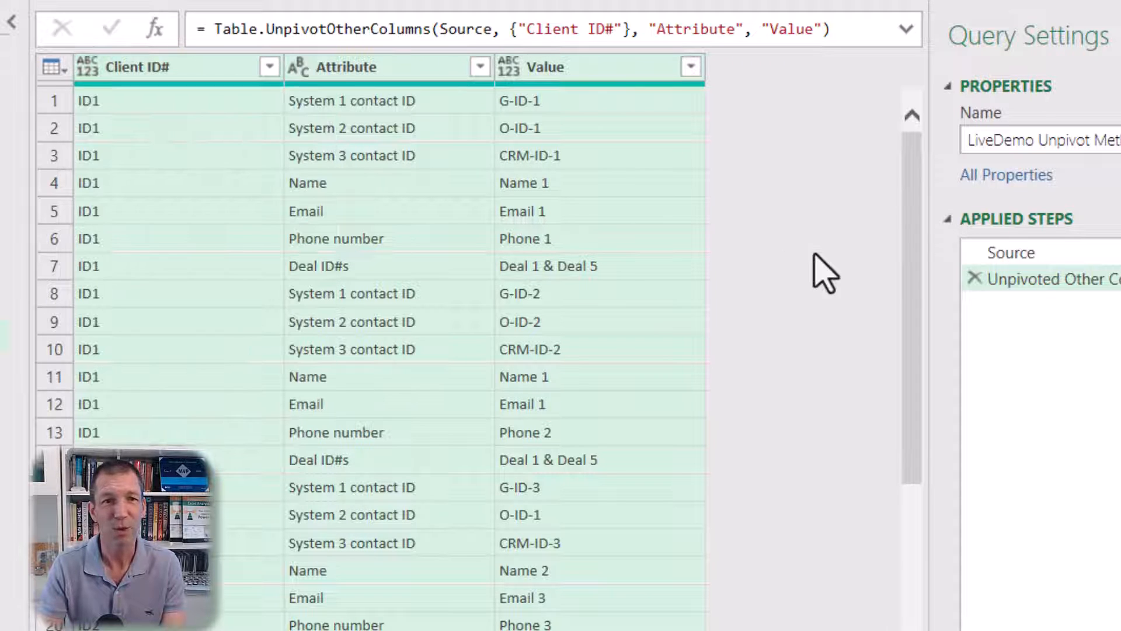
Check the unpivoted ID1 rows for repeats and remove duplicate rows across the Client ID#, Attribute and Value columns.
{"action": "left_click", "coordinate": [61, 182]}
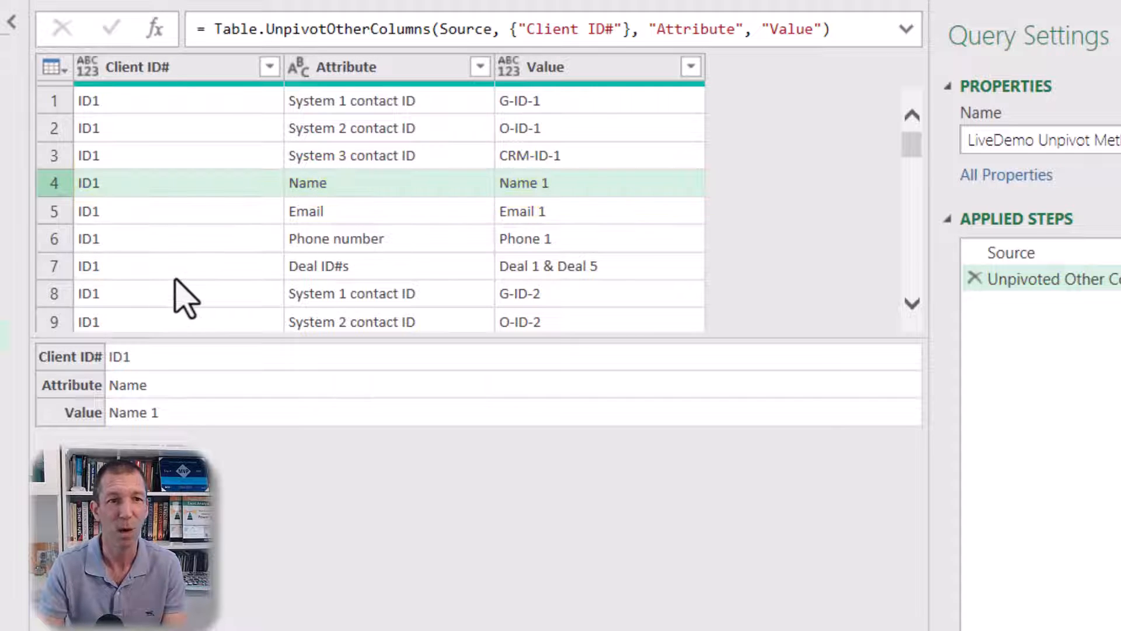
{"action": "scroll", "coordinate": [184, 298], "scroll_direction": "down", "scroll_amount": 1}
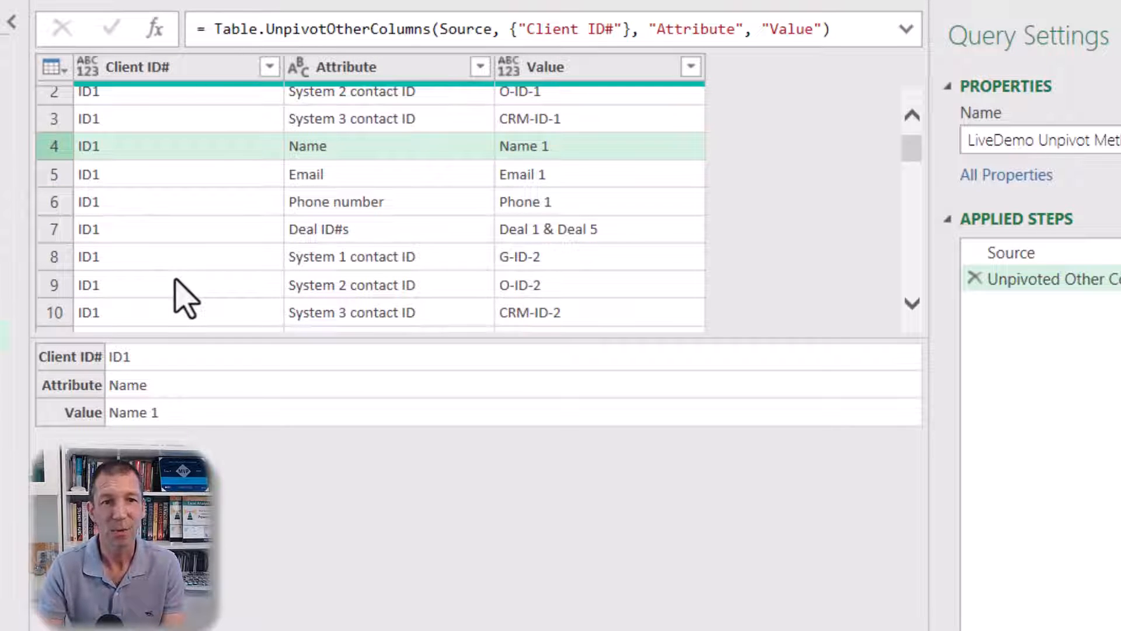
{"action": "scroll", "coordinate": [181, 296], "scroll_direction": "down", "scroll_amount": 3}
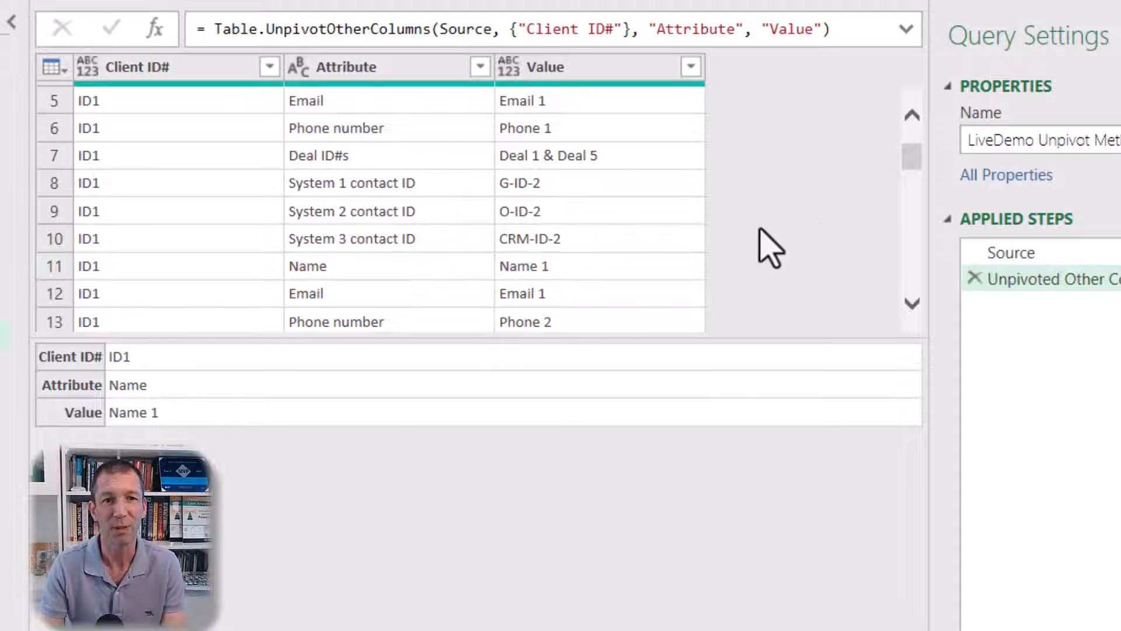
{"action": "left_click", "coordinate": [1037, 254]}
{"action": "left_click", "coordinate": [1051, 281]}
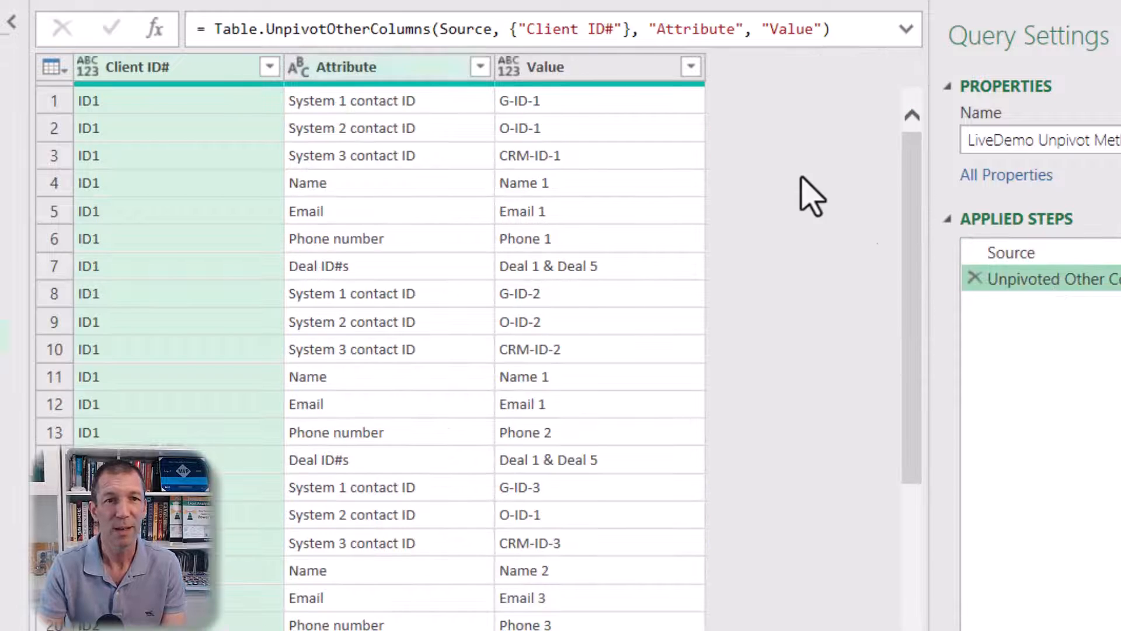
{"action": "left_click", "coordinate": [565, 72], "text": "shift"}
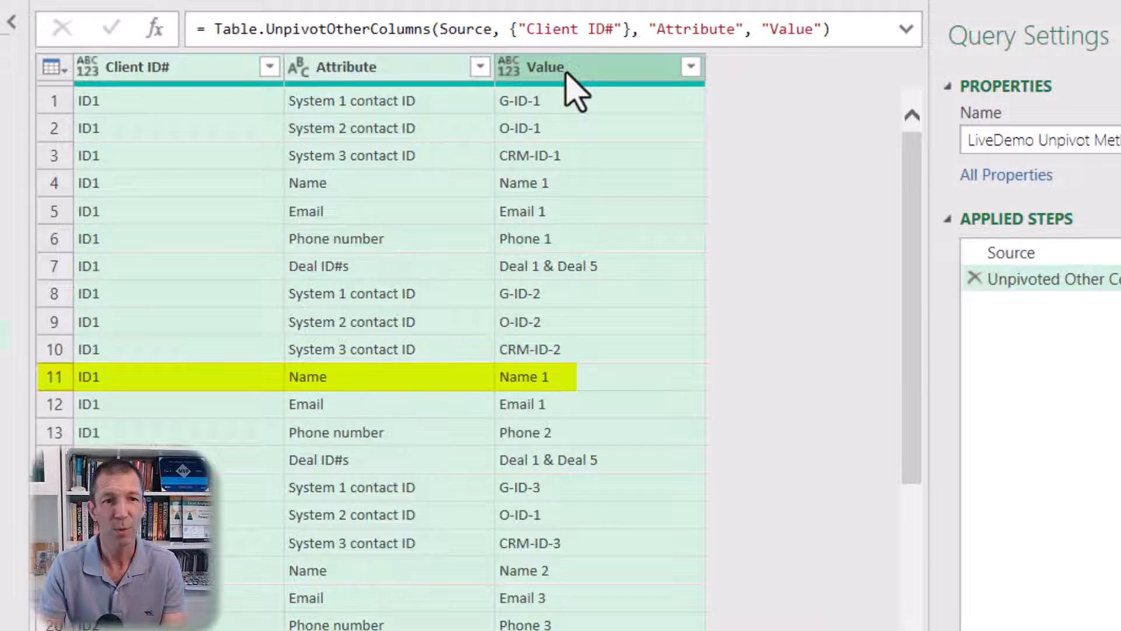
{"action": "right_click", "coordinate": [216, 79]}
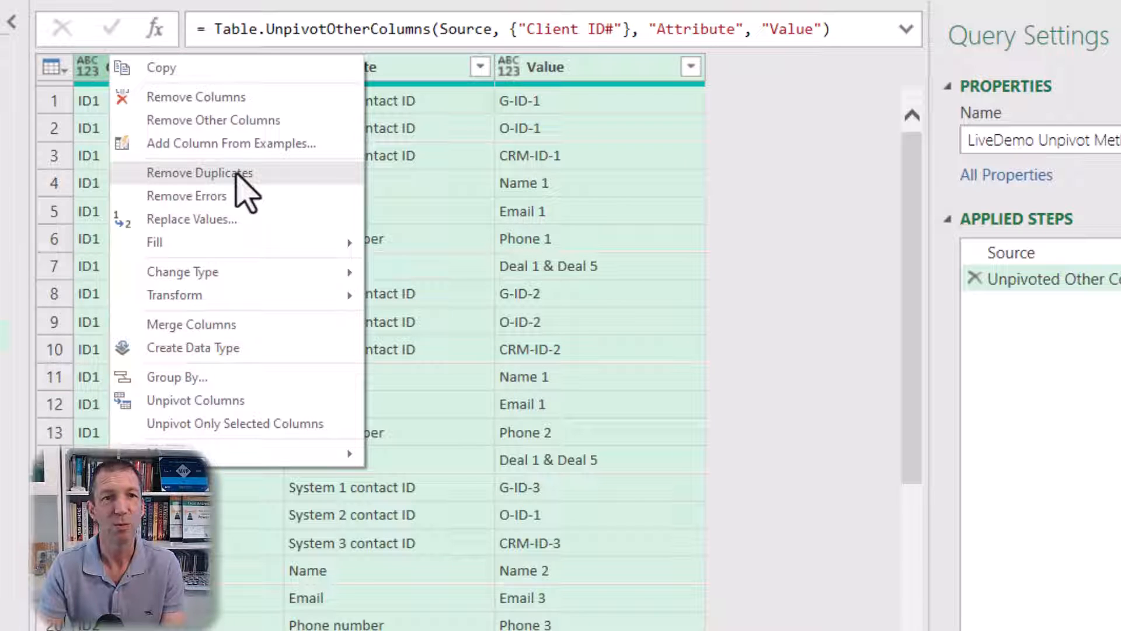
{"action": "left_click", "coordinate": [239, 176]}
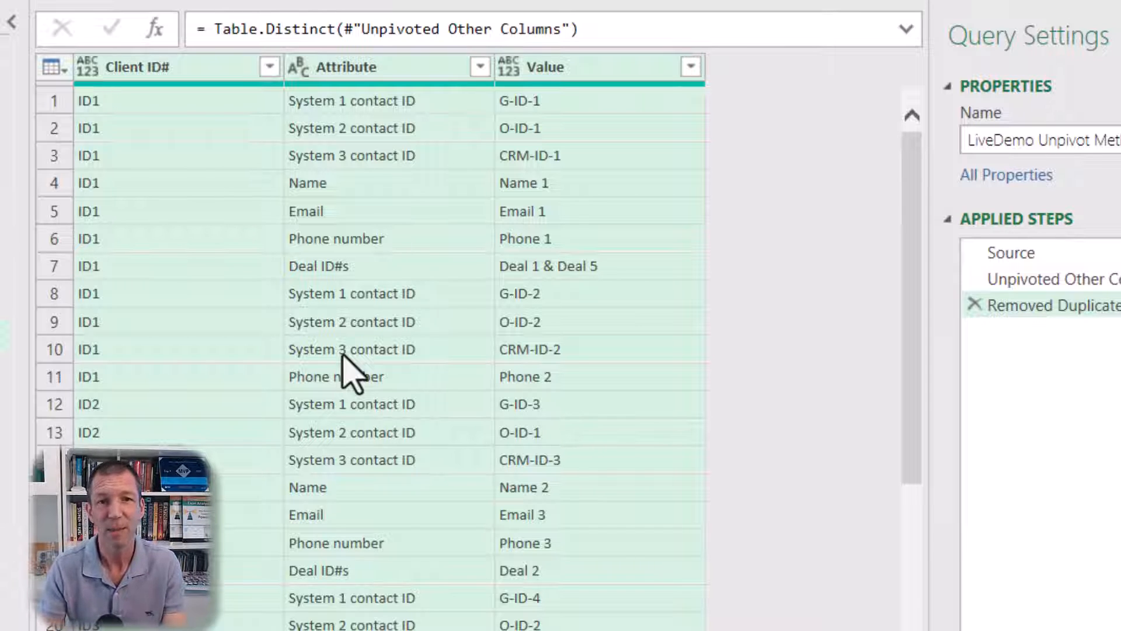
Group the rows by Client ID# and Attribute, with a new CombinedText column that uses the All Rows operation.
{"action": "left_click", "coordinate": [559, 72]}
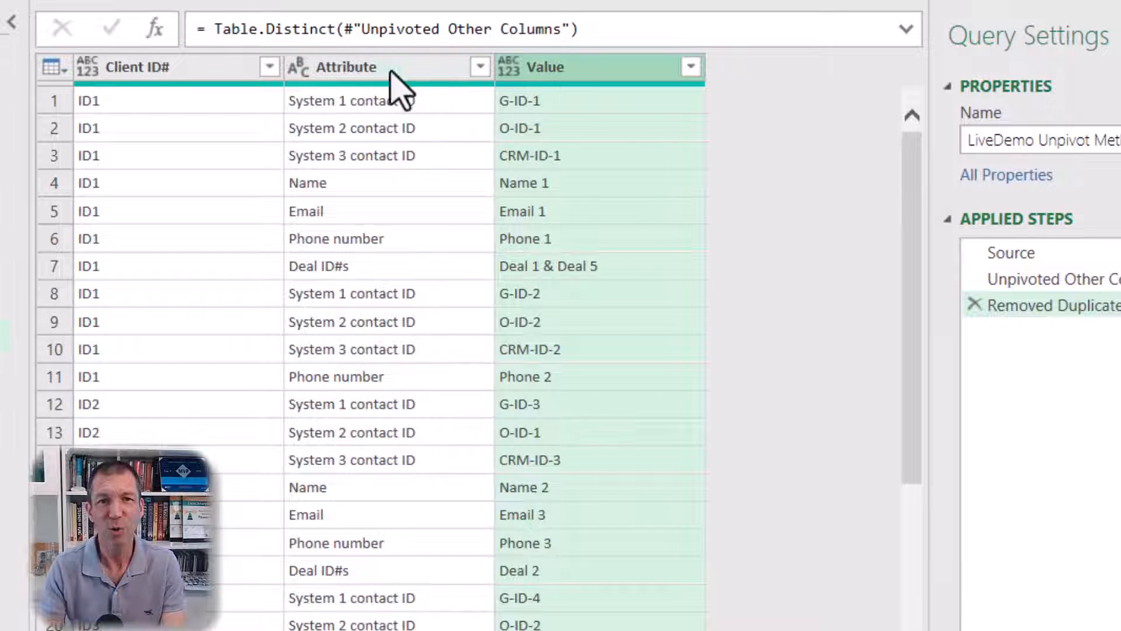
{"action": "left_click", "coordinate": [243, 71]}
{"action": "left_click", "coordinate": [365, 69], "text": "ctrl"}
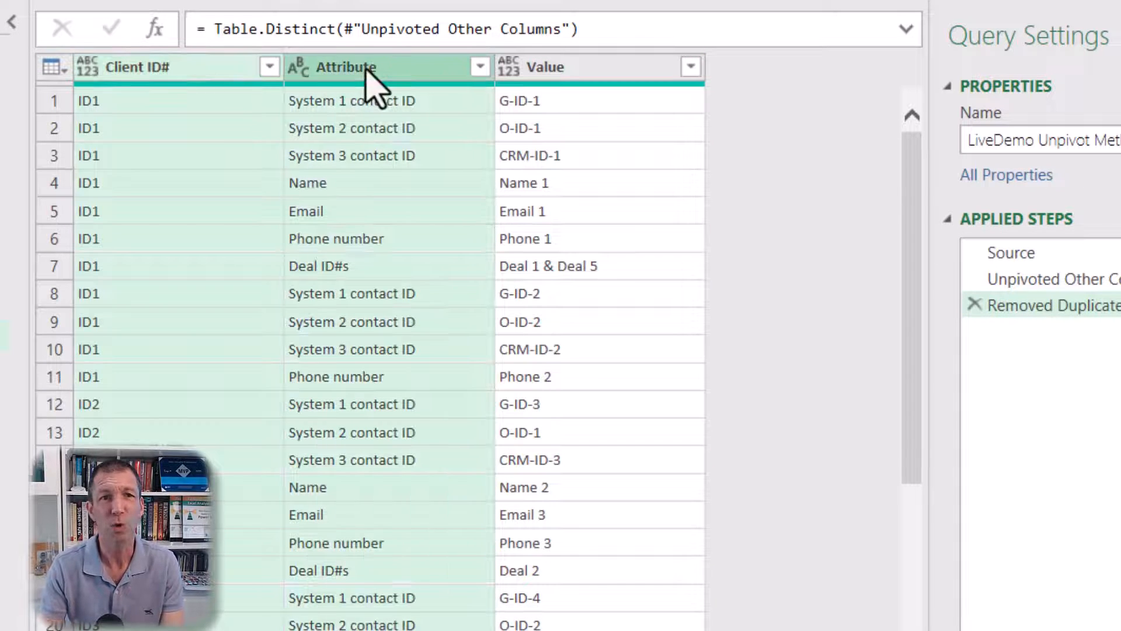
{"action": "left_click", "coordinate": [359, 67]}
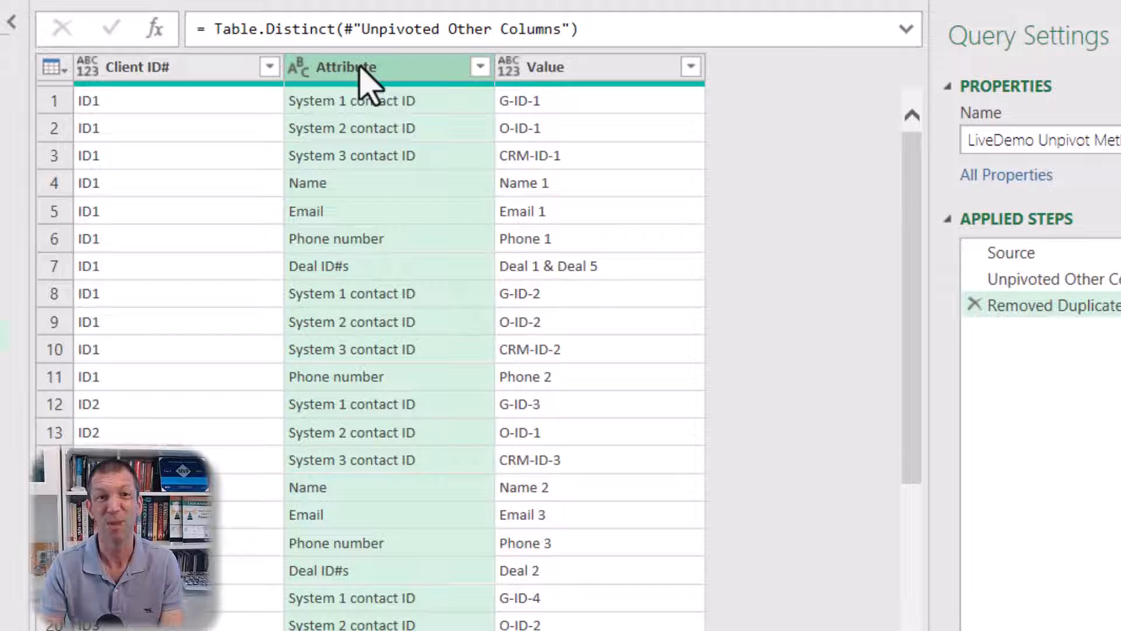
{"action": "left_click", "coordinate": [234, 71]}
{"action": "left_click", "coordinate": [380, 69], "text": "ctrl"}
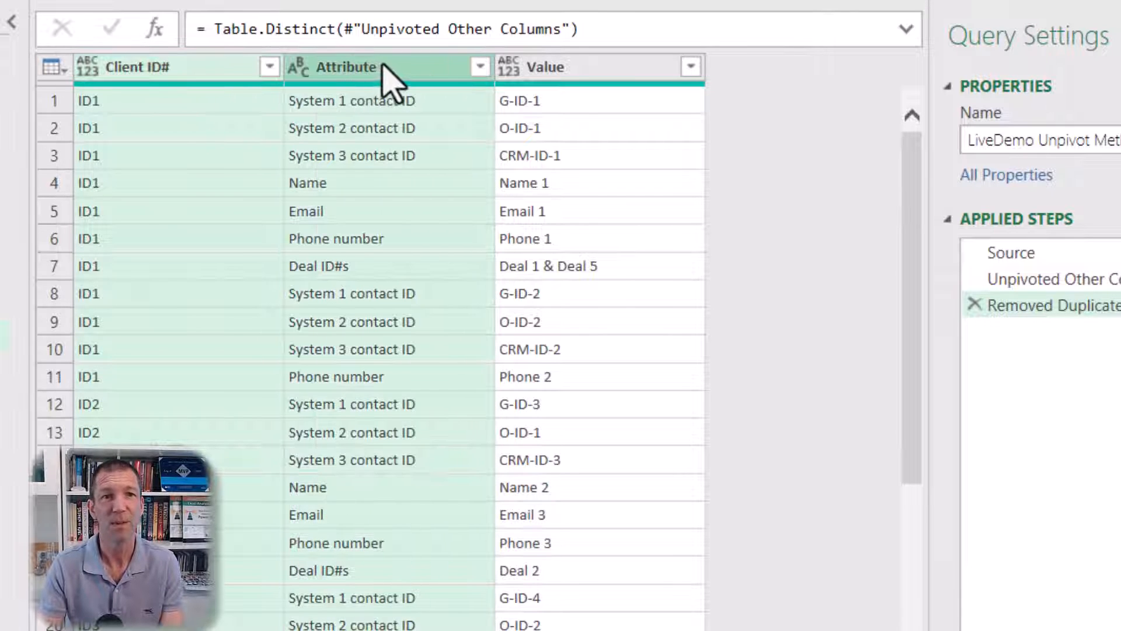
{"action": "right_click", "coordinate": [383, 66]}
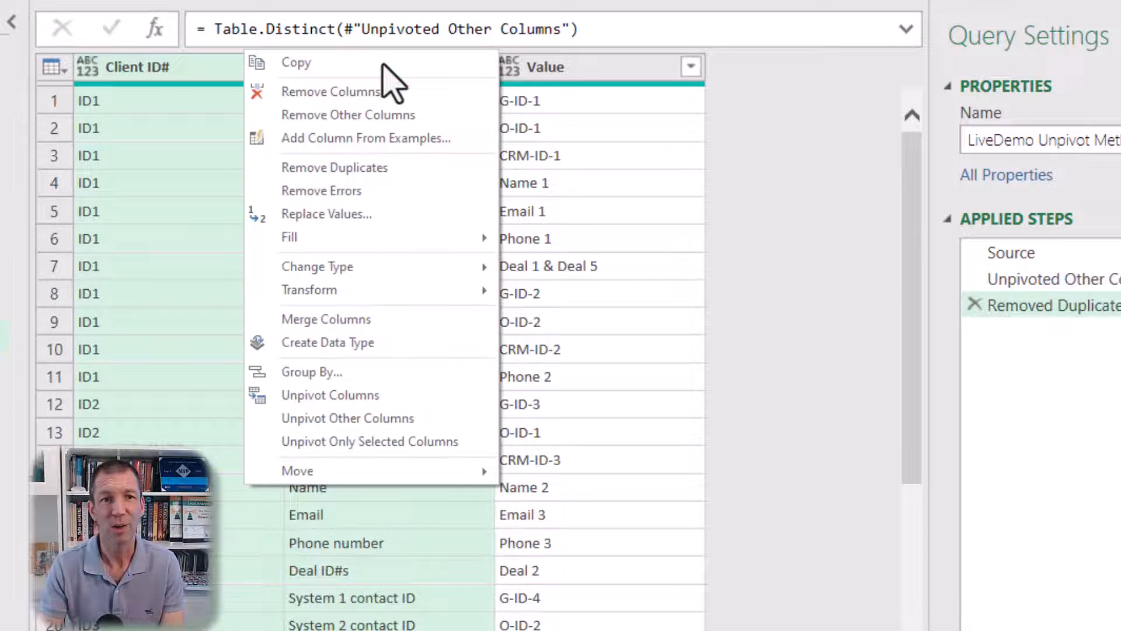
{"action": "left_click", "coordinate": [334, 375]}
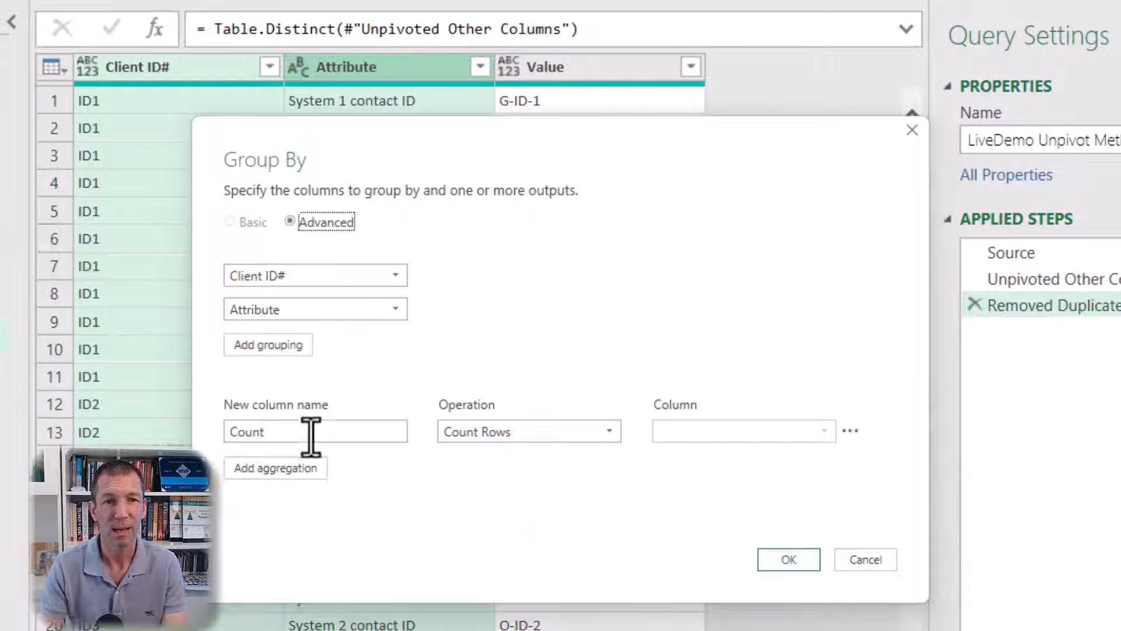
{"action": "double_click", "coordinate": [303, 429]}
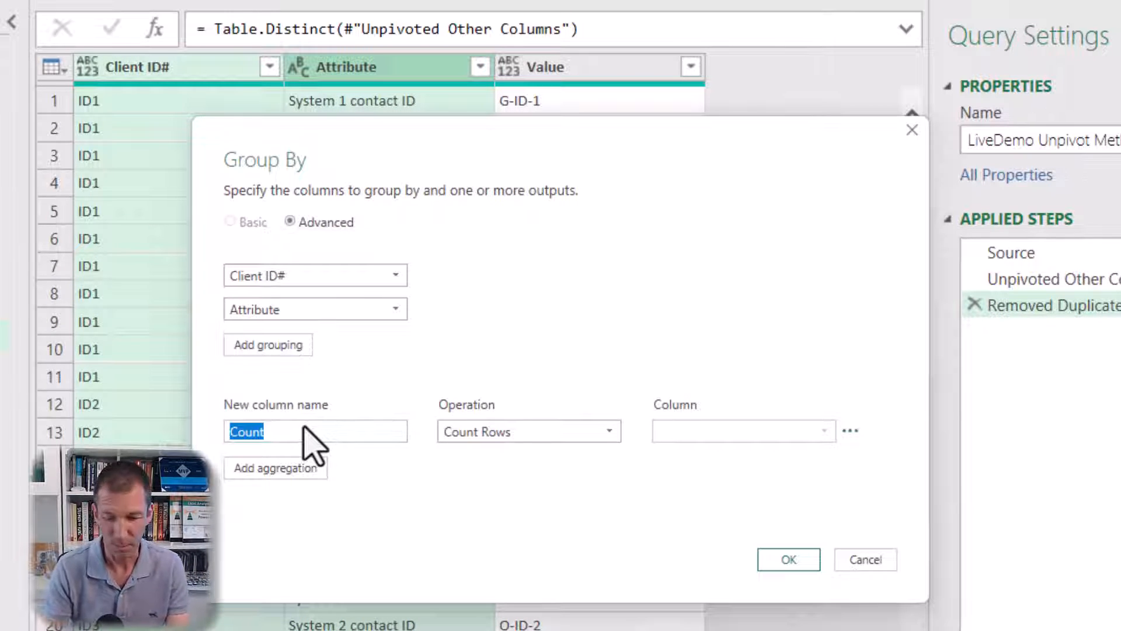
{"action": "type", "text": "CombinedTe"}
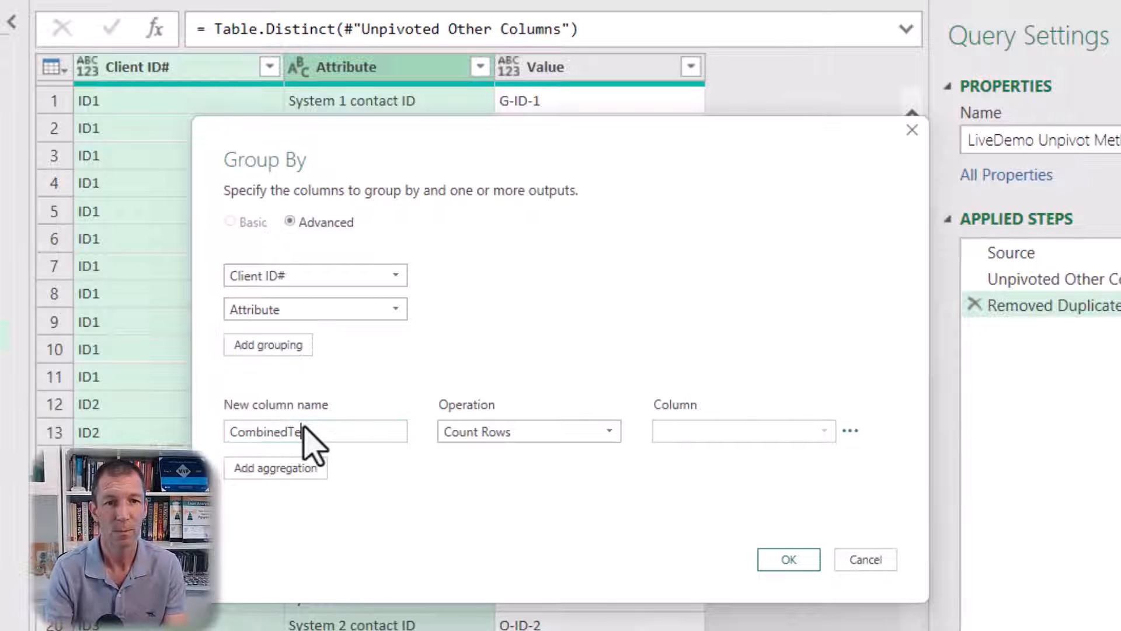
{"action": "type", "text": "xt"}
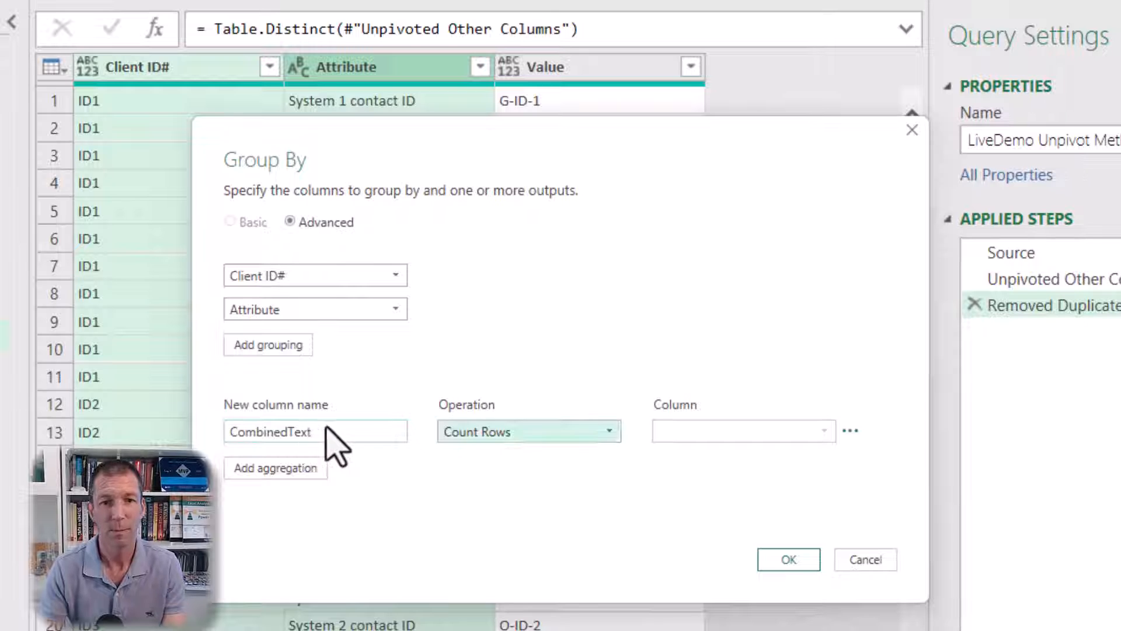
{"action": "left_click", "coordinate": [596, 433]}
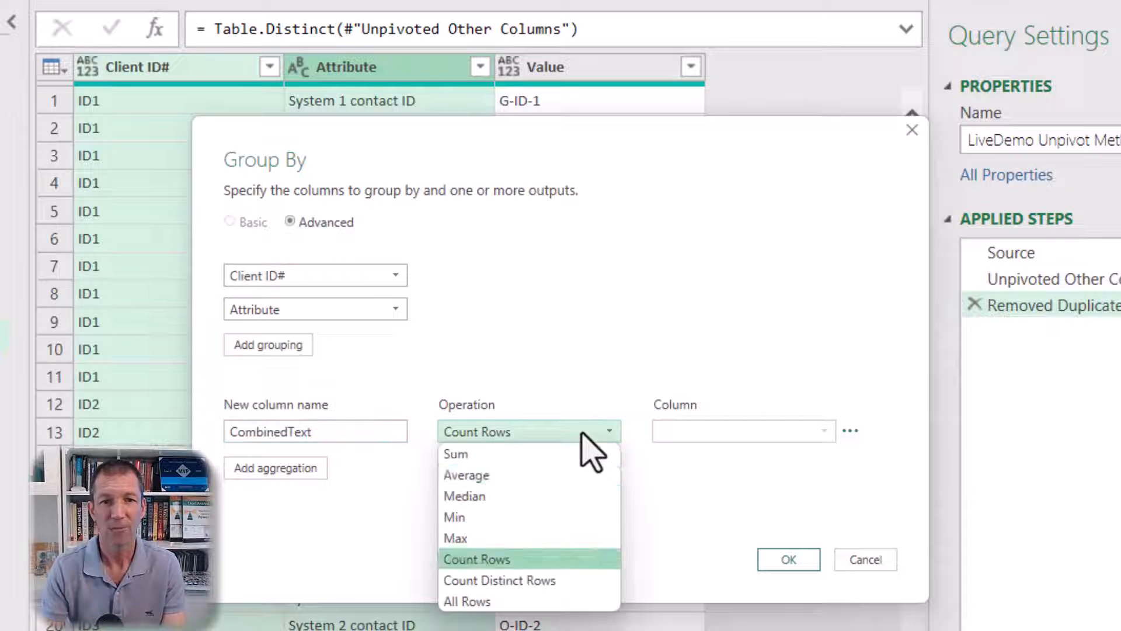
{"action": "left_click", "coordinate": [514, 603]}
{"action": "left_click", "coordinate": [795, 560]}
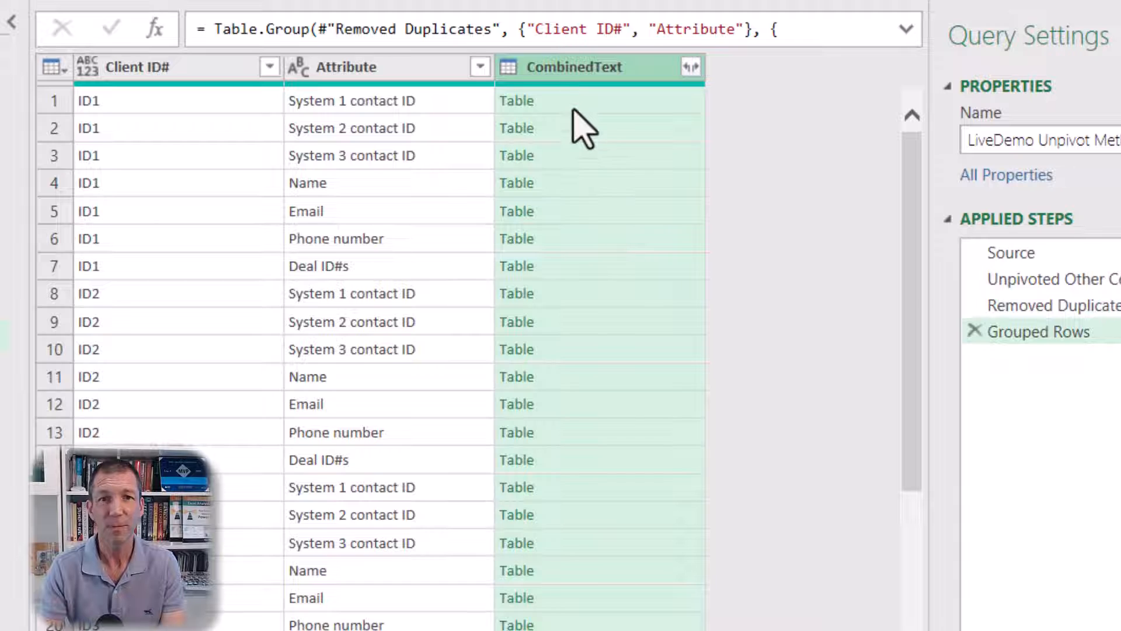
Preview the nested CombinedText tables for ID1's System 1, System 2 and System 3 contact ID rows.
{"action": "left_click", "coordinate": [574, 111]}
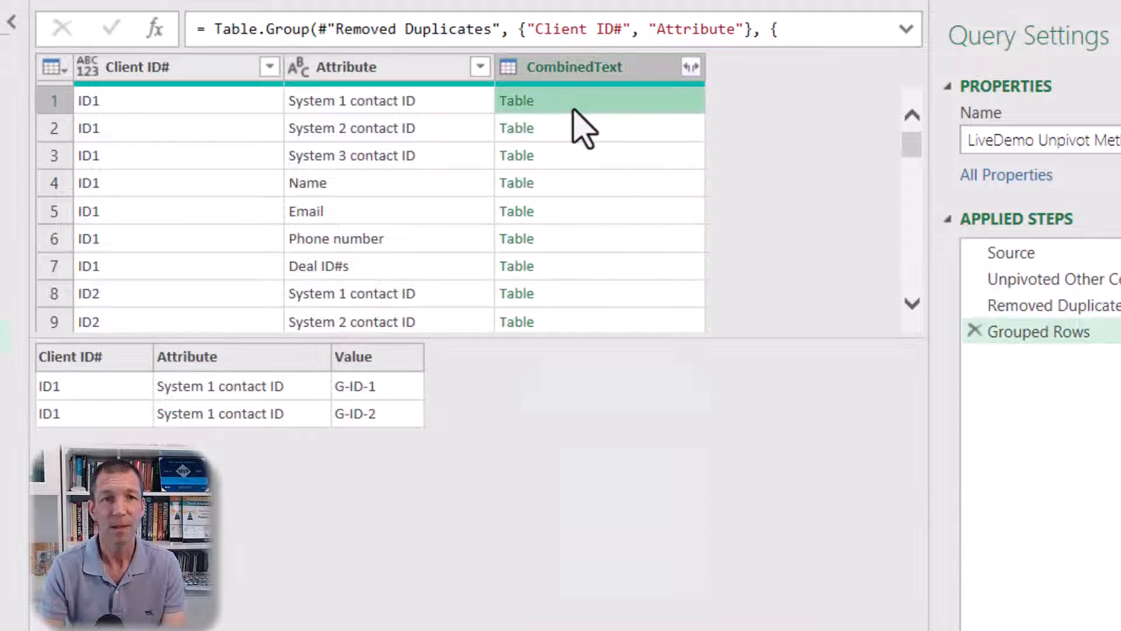
{"action": "left_click", "coordinate": [605, 129]}
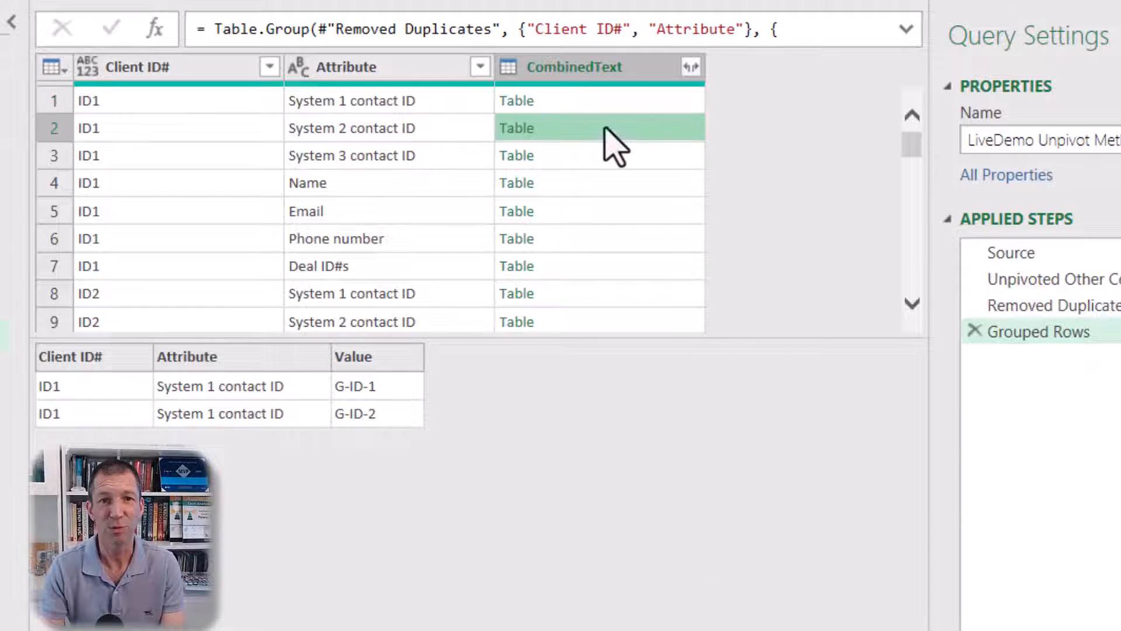
{"action": "left_click", "coordinate": [600, 153]}
{"action": "left_click", "coordinate": [607, 100]}
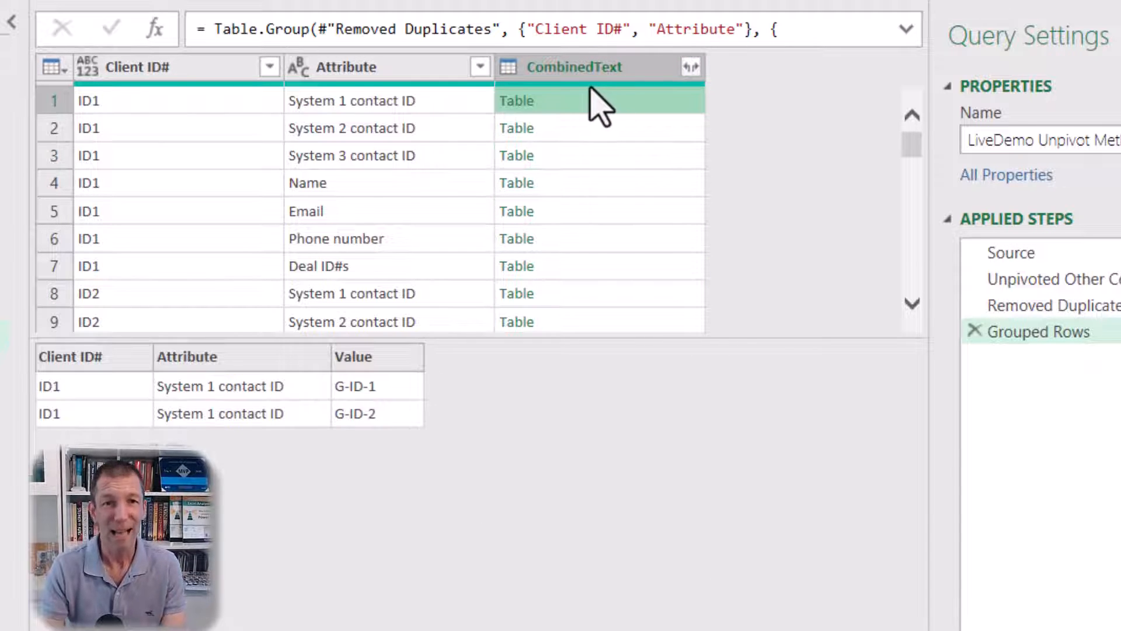
{"action": "mouse_move", "coordinate": [591, 88]}
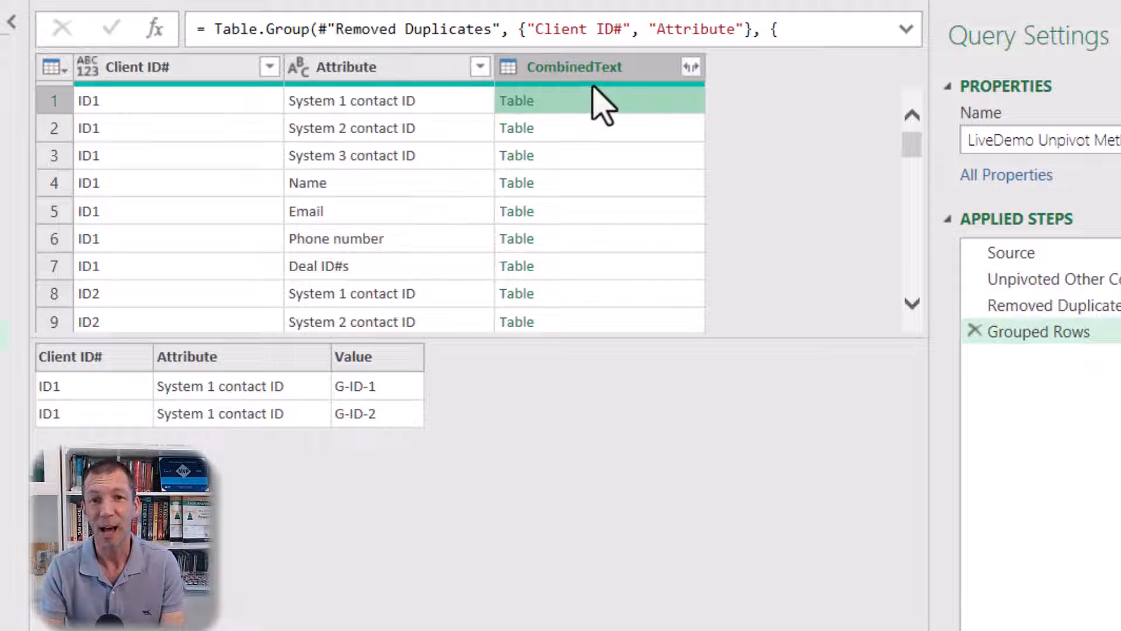
Add a custom column named Custom with the formula List.Distinct([CombinedText][Value]).
{"action": "left_click", "coordinate": [623, 71]}
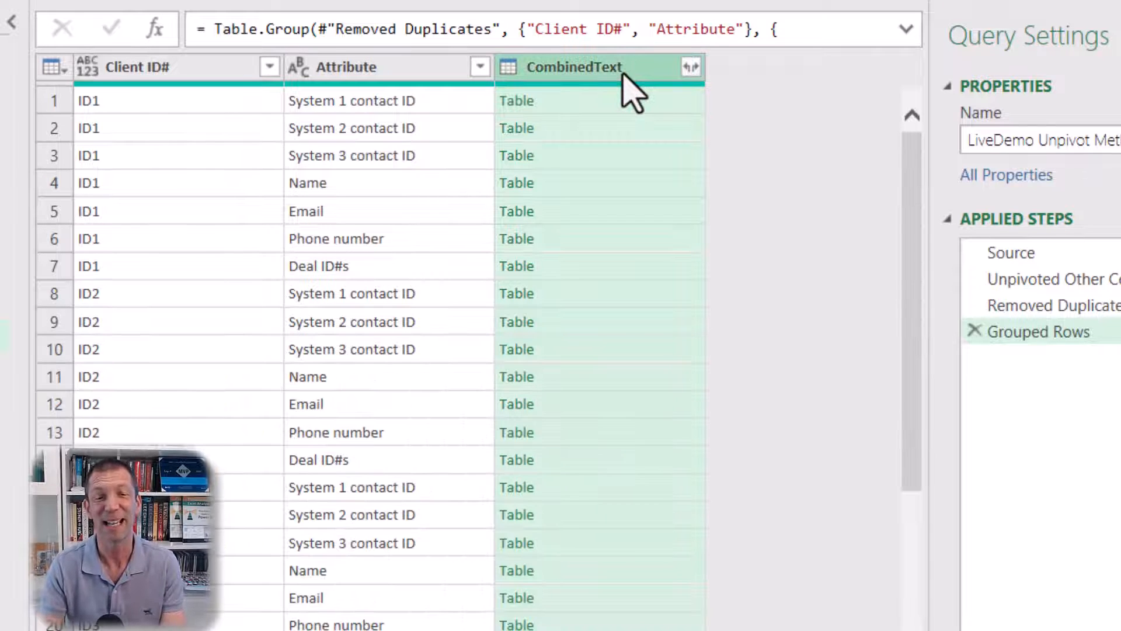
{"action": "left_click_drag", "start_coordinate": [930, 207], "coordinate": [1046, 196]}
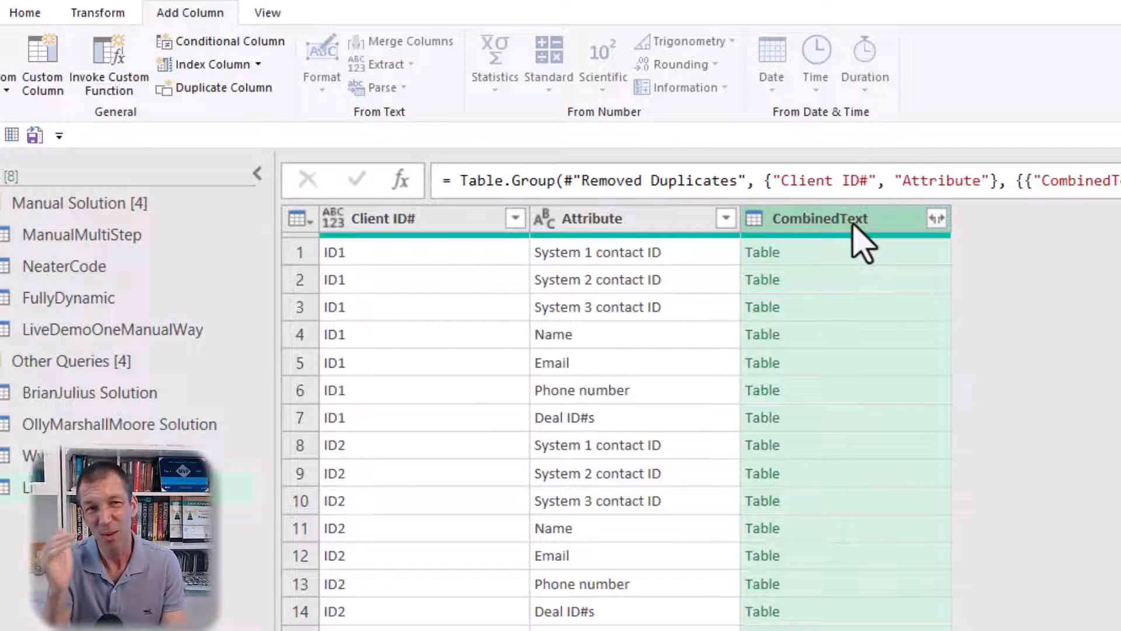
{"action": "left_click", "coordinate": [43, 68]}
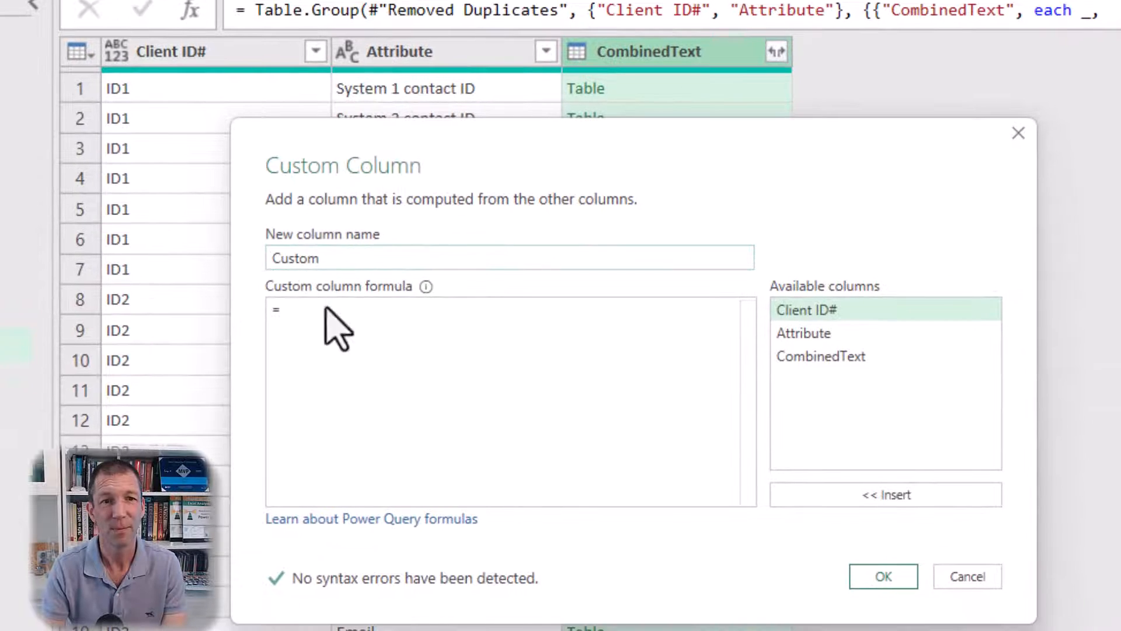
{"action": "type", "text": "Lo"}
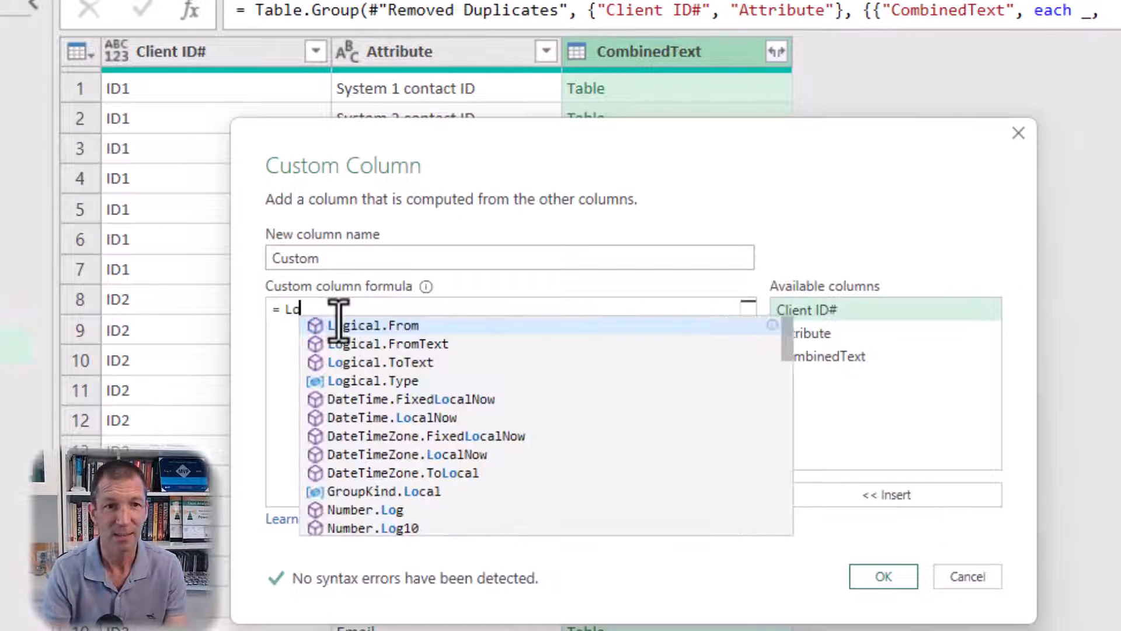
{"action": "key", "text": "BackSpace"}
{"action": "type", "text": "istd"}
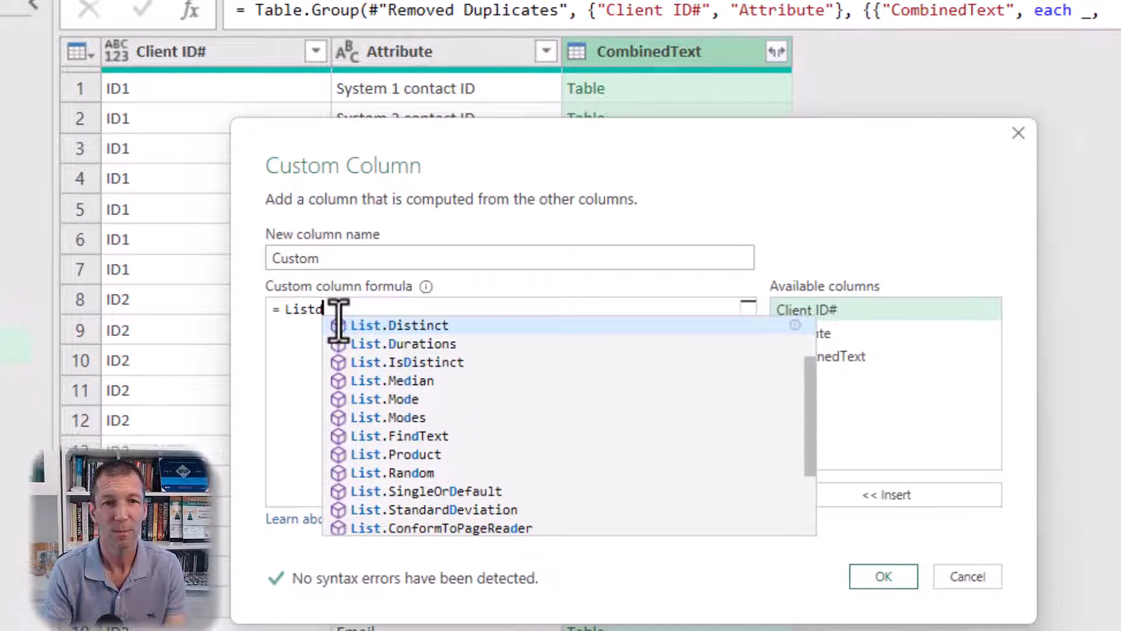
{"action": "left_click", "coordinate": [351, 325]}
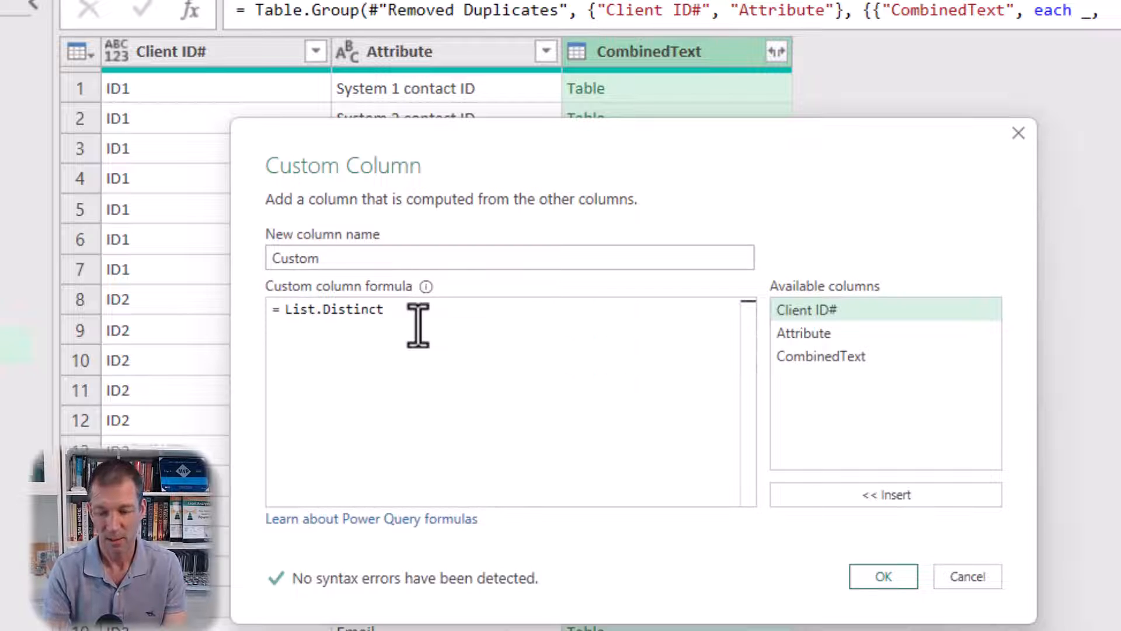
{"action": "type", "text": "("}
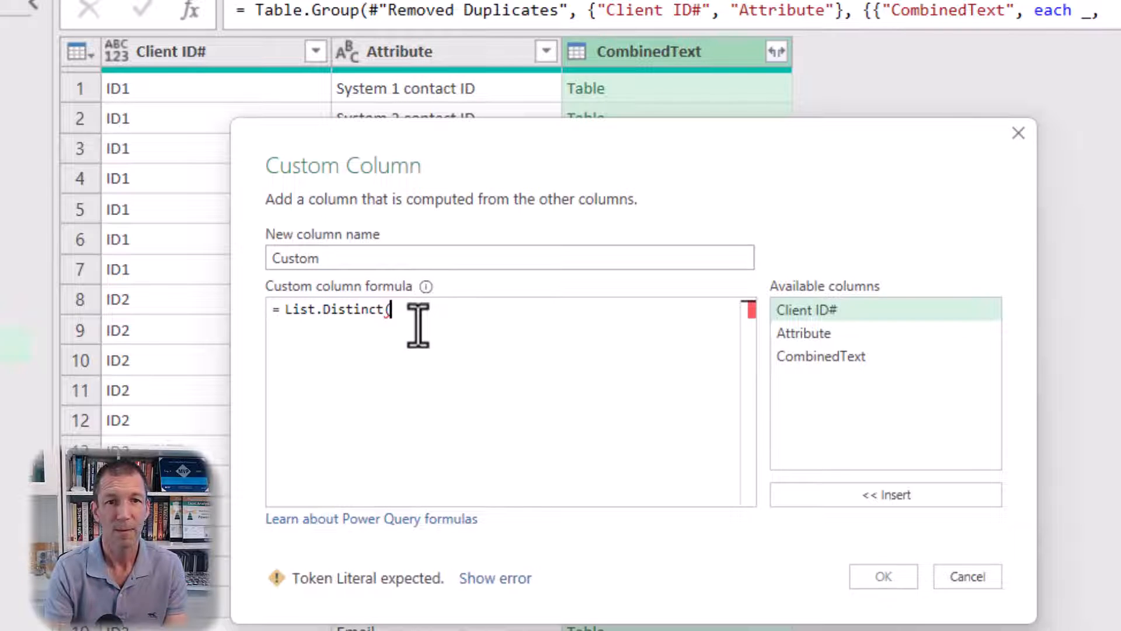
{"action": "double_click", "coordinate": [860, 356]}
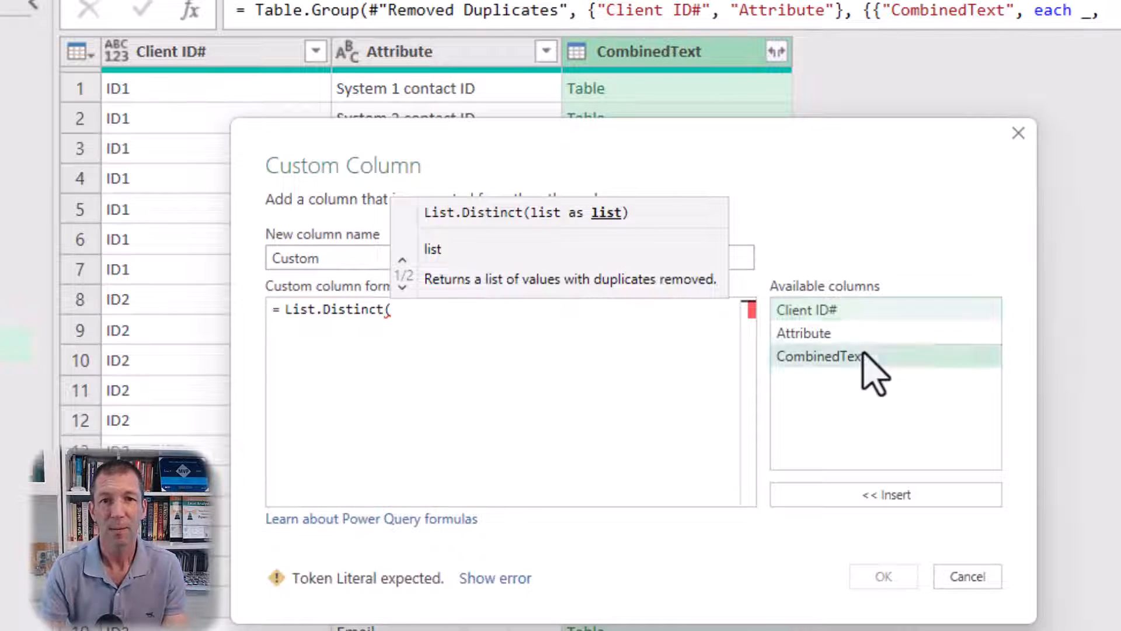
{"action": "type", "text": "["}
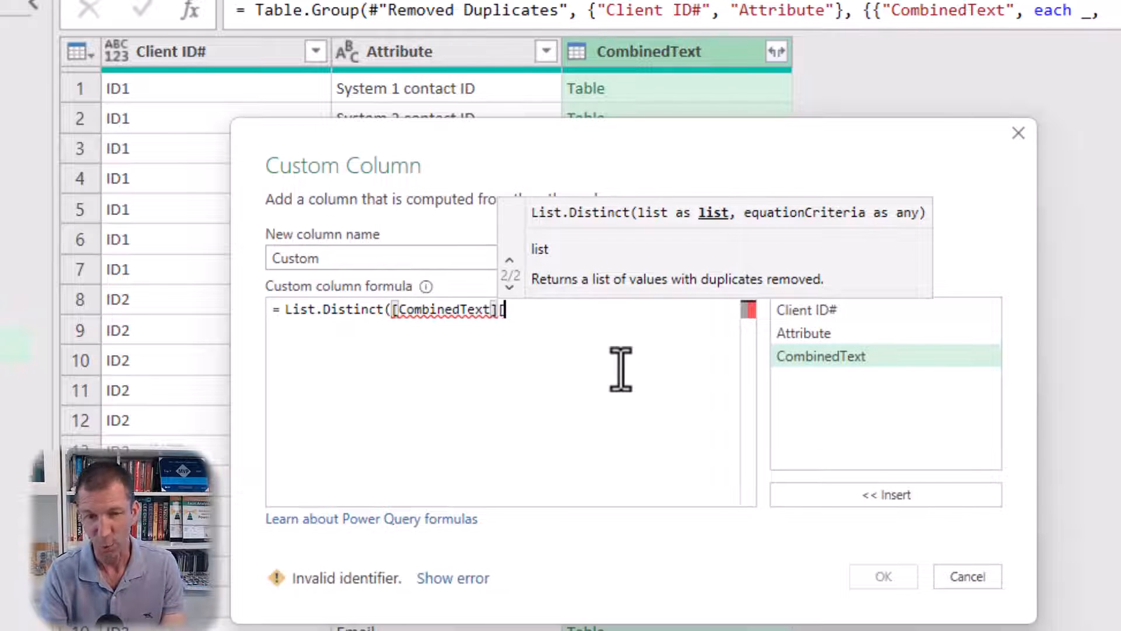
{"action": "type", "text": "Value"}
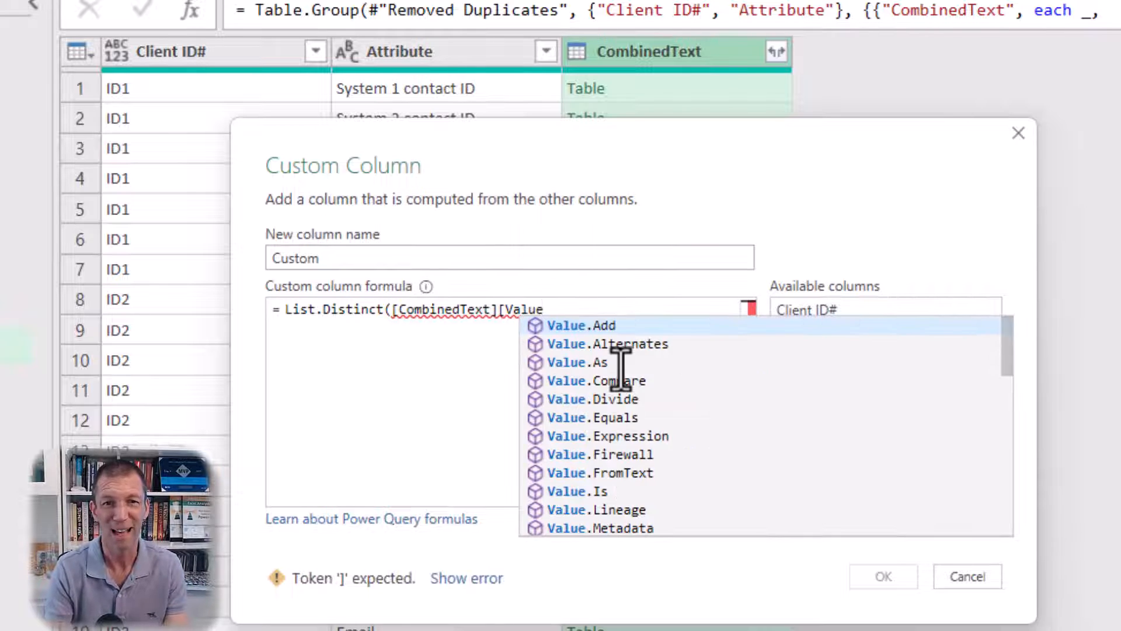
{"action": "type", "text": "])"}
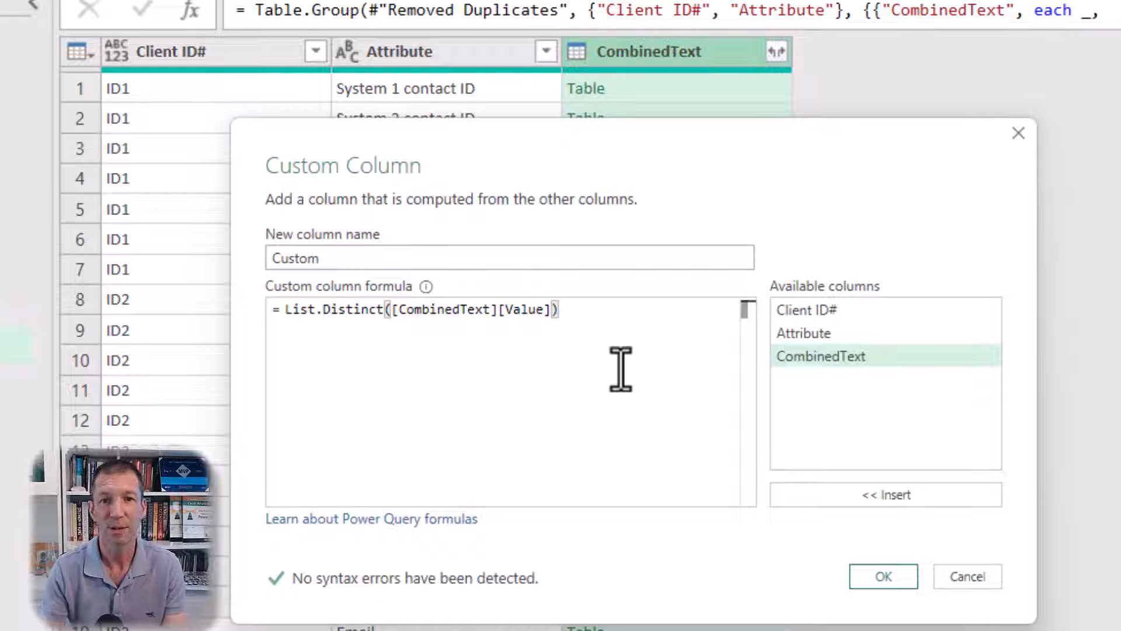
{"action": "left_click", "coordinate": [883, 577]}
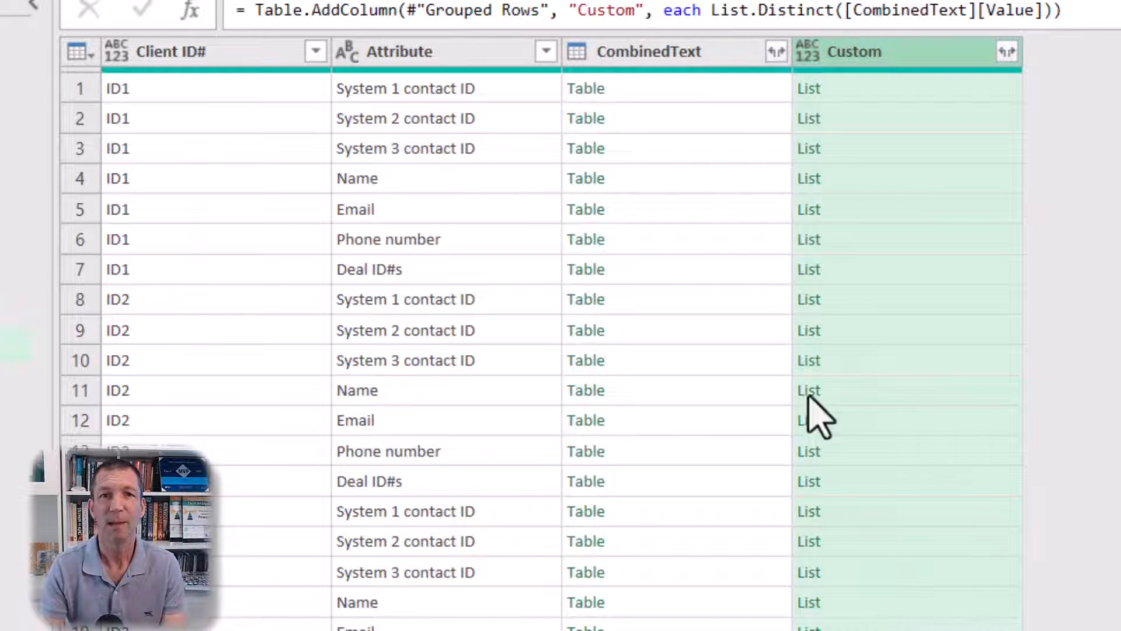
Preview the first row's CombinedText table and the Custom lists for ID1's contact ID, Name and Email rows.
{"action": "left_click", "coordinate": [665, 92]}
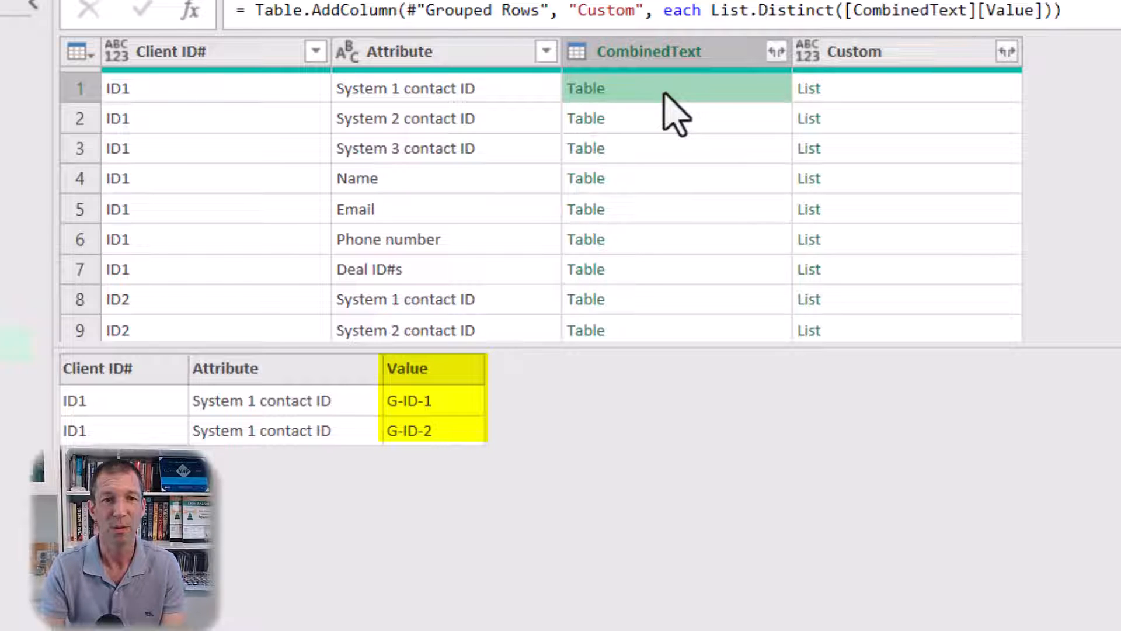
{"action": "left_click", "coordinate": [872, 98]}
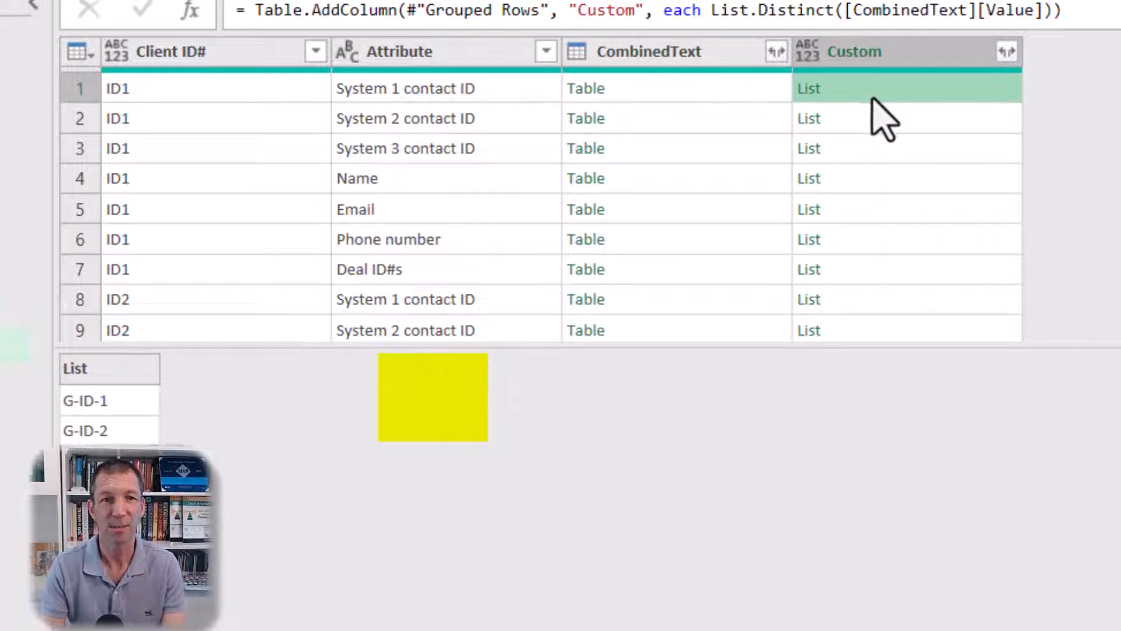
{"action": "left_click", "coordinate": [854, 125]}
{"action": "left_click", "coordinate": [857, 153]}
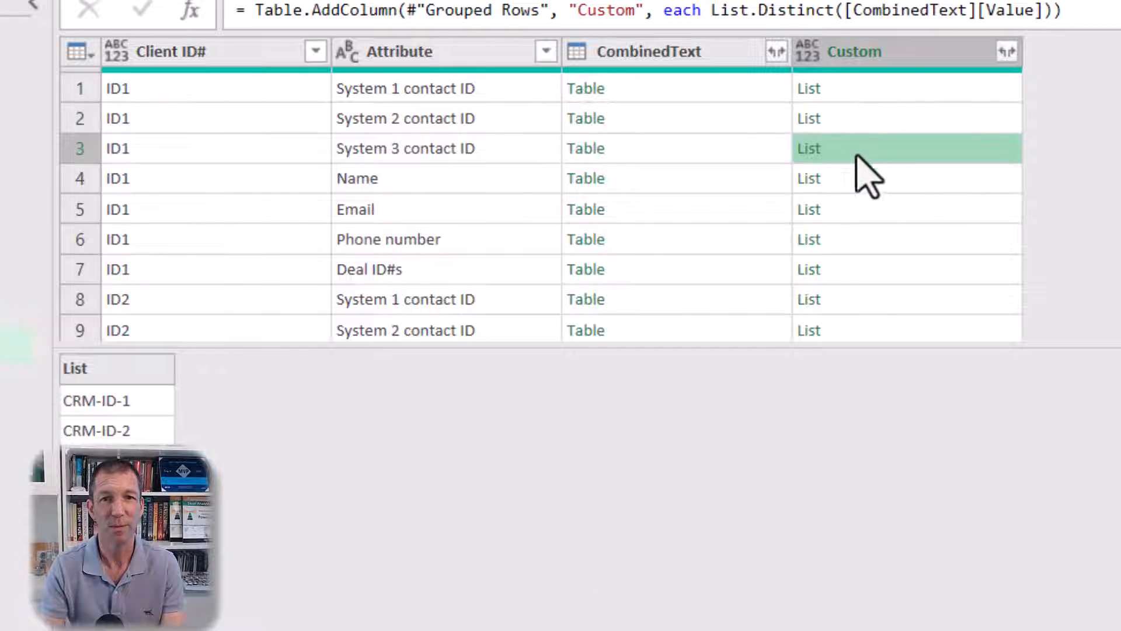
{"action": "left_click", "coordinate": [856, 180]}
{"action": "left_click", "coordinate": [883, 211]}
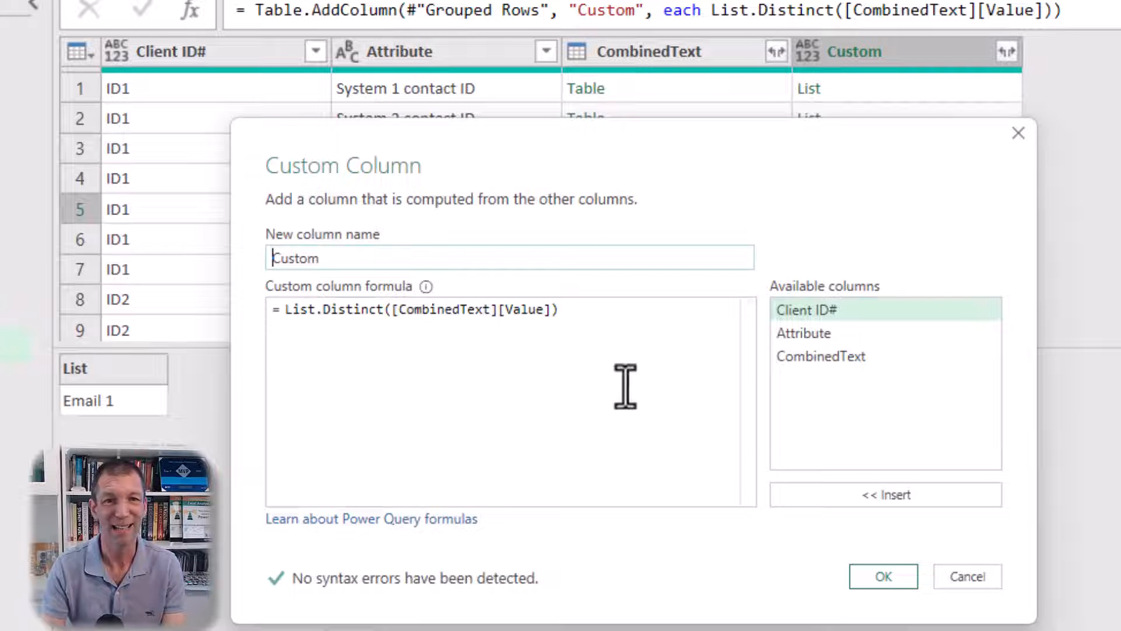
Remove List.Distinct from the Custom column's formula, leaving [CombinedText][Value], and preview the first row's list.
{"action": "left_click_drag", "start_coordinate": [389, 309], "coordinate": [285, 309]}
{"action": "key", "text": "Delete"}
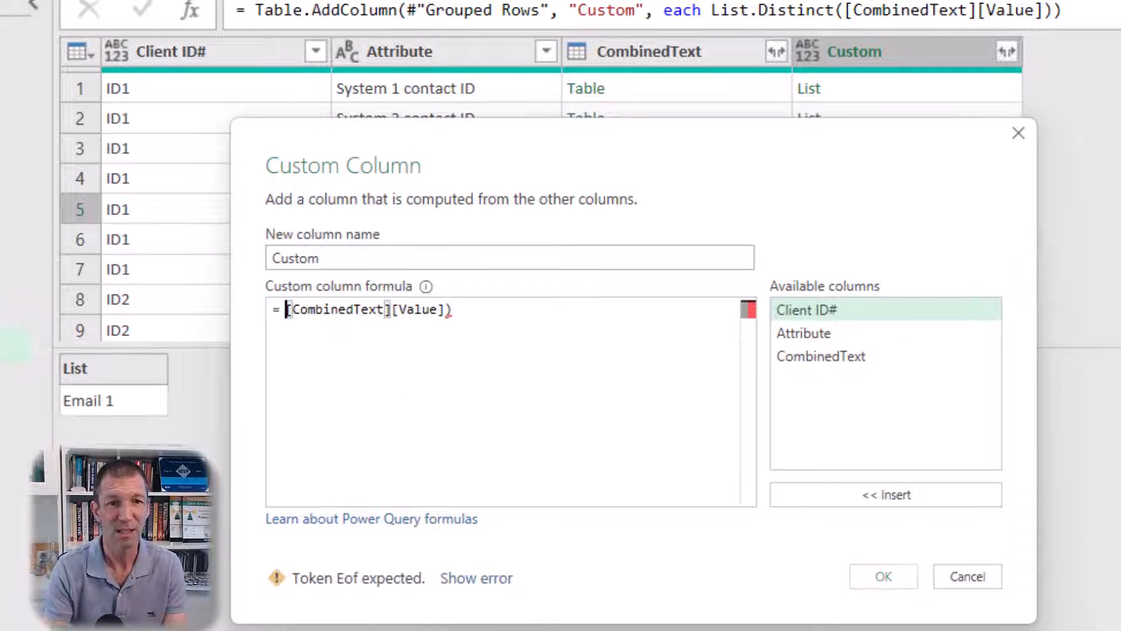
{"action": "key", "text": "Delete"}
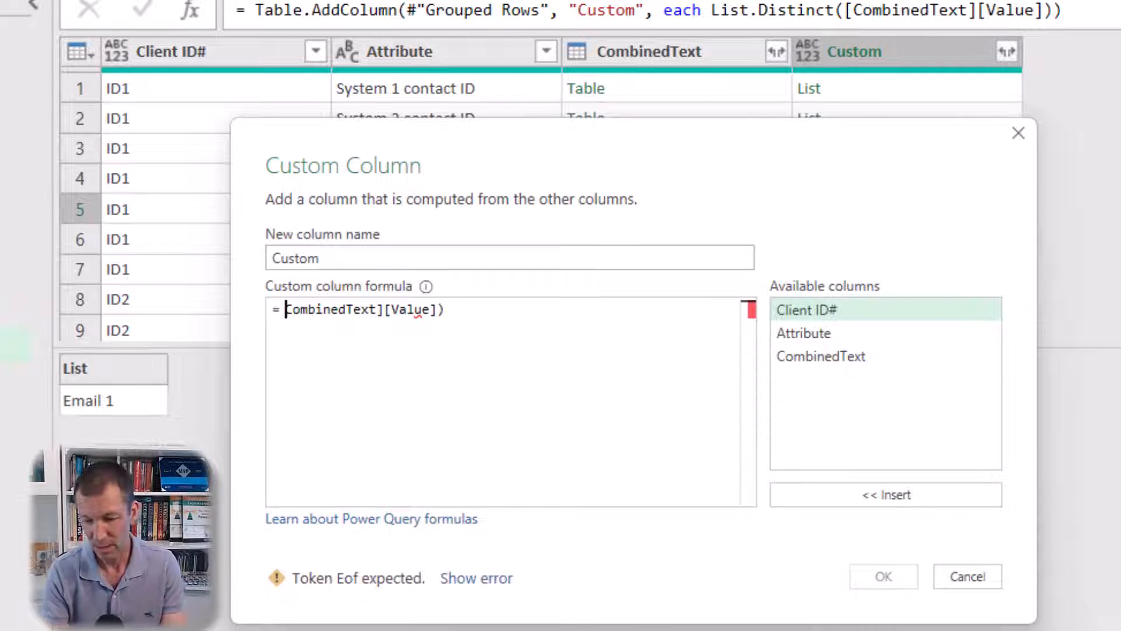
{"action": "type", "text": "["}
{"action": "left_click", "coordinate": [508, 310]}
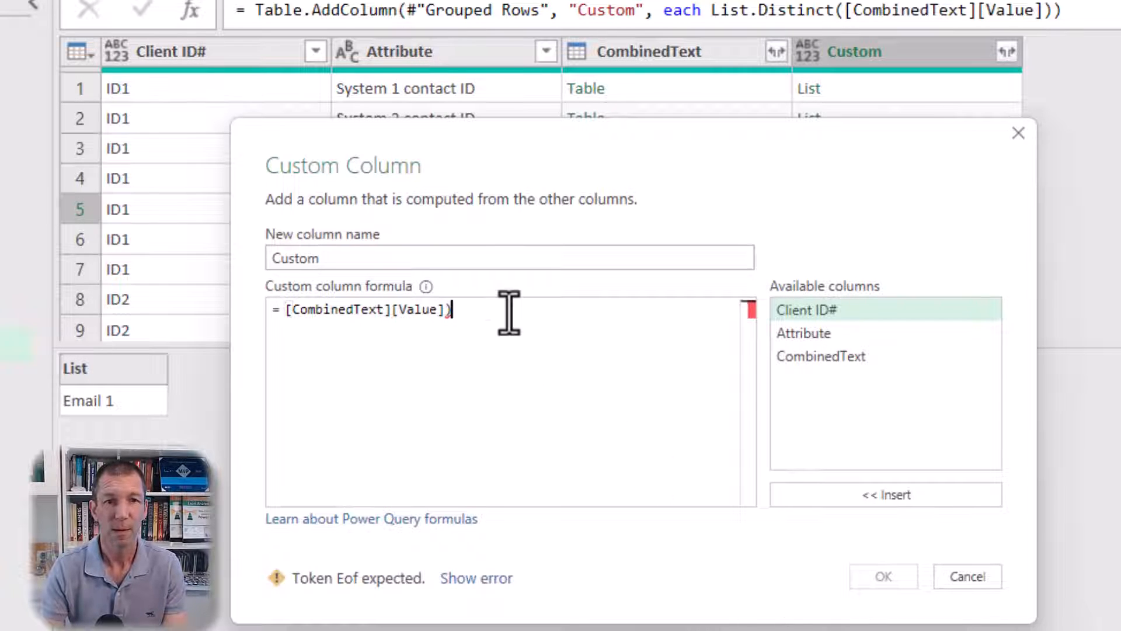
{"action": "key", "text": "BackSpace"}
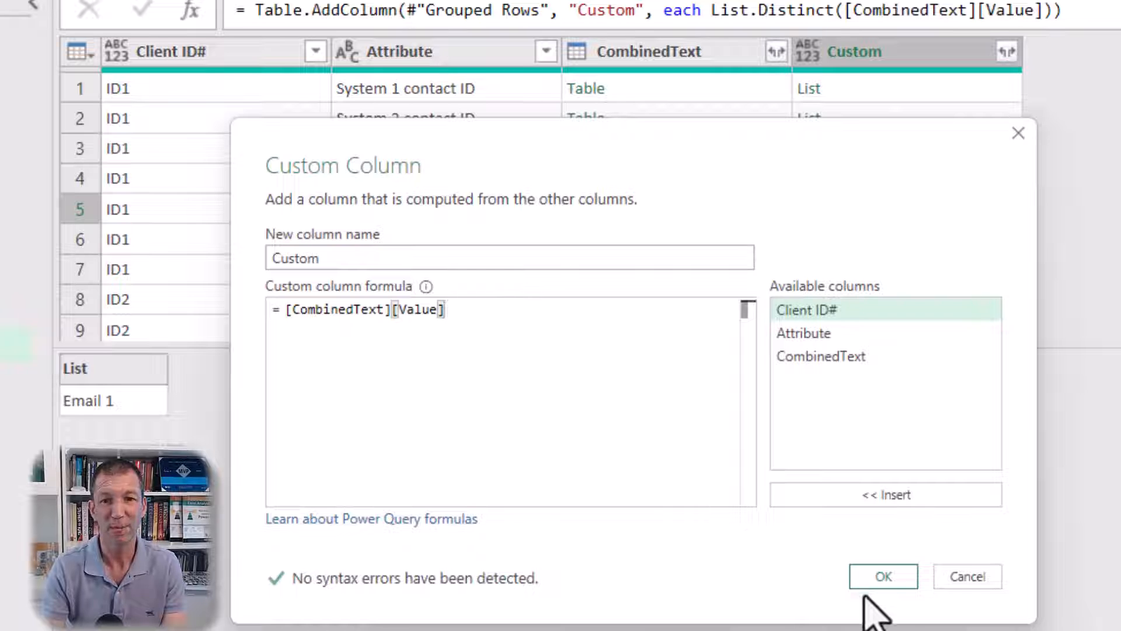
{"action": "left_click", "coordinate": [889, 575]}
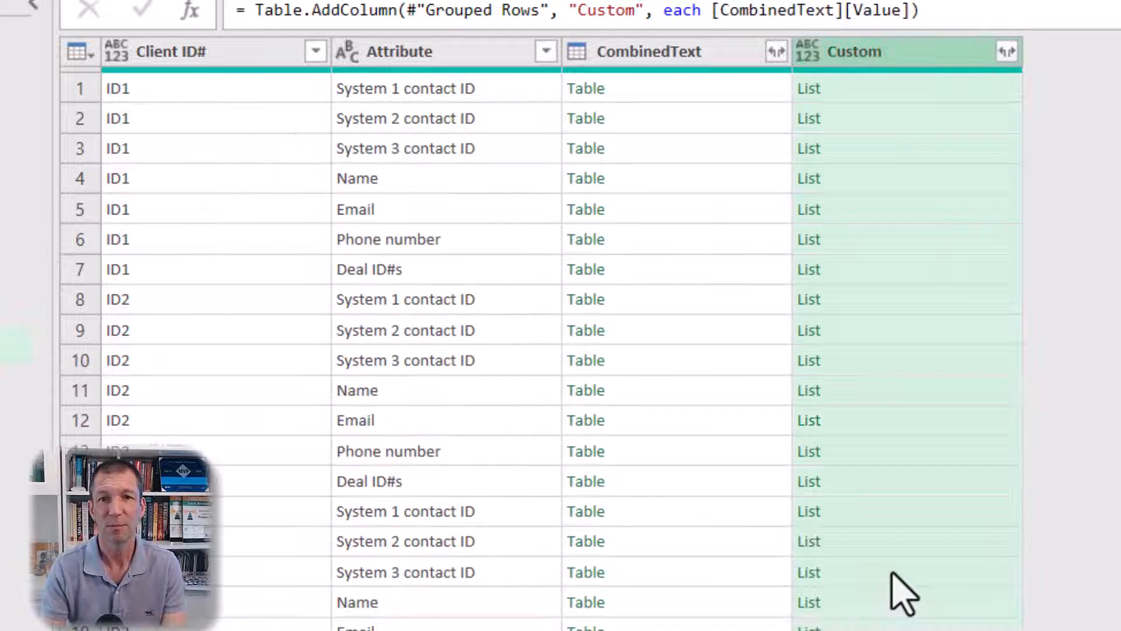
{"action": "left_click", "coordinate": [907, 92]}
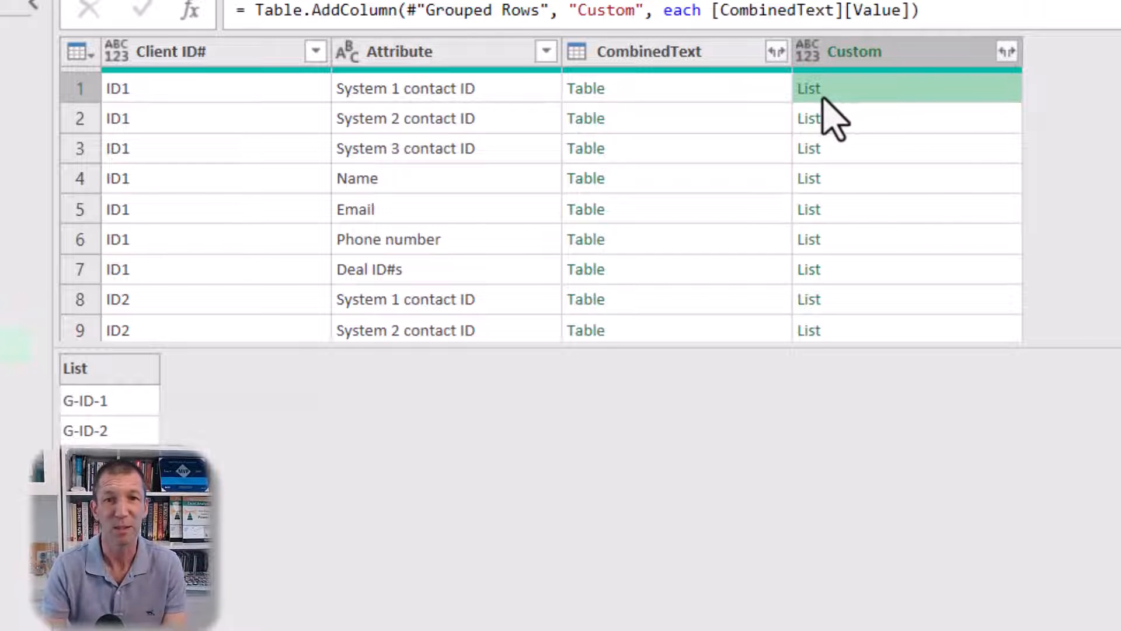
Extract the Custom column's list values as text, using Comma as the delimiter.
{"action": "left_click", "coordinate": [1007, 52]}
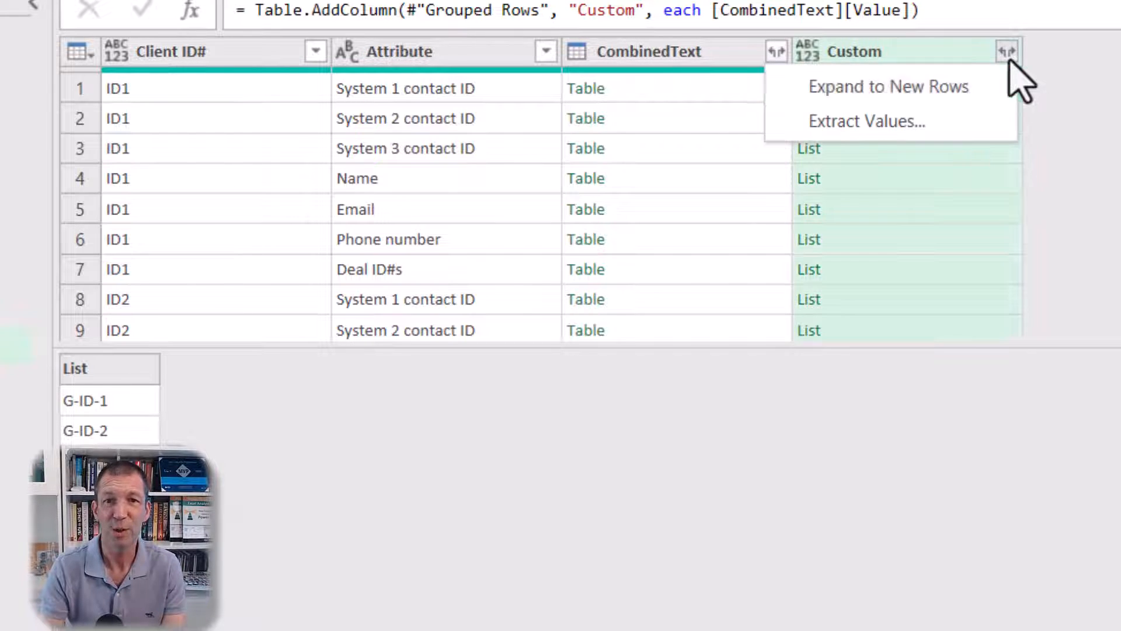
{"action": "left_click", "coordinate": [944, 133]}
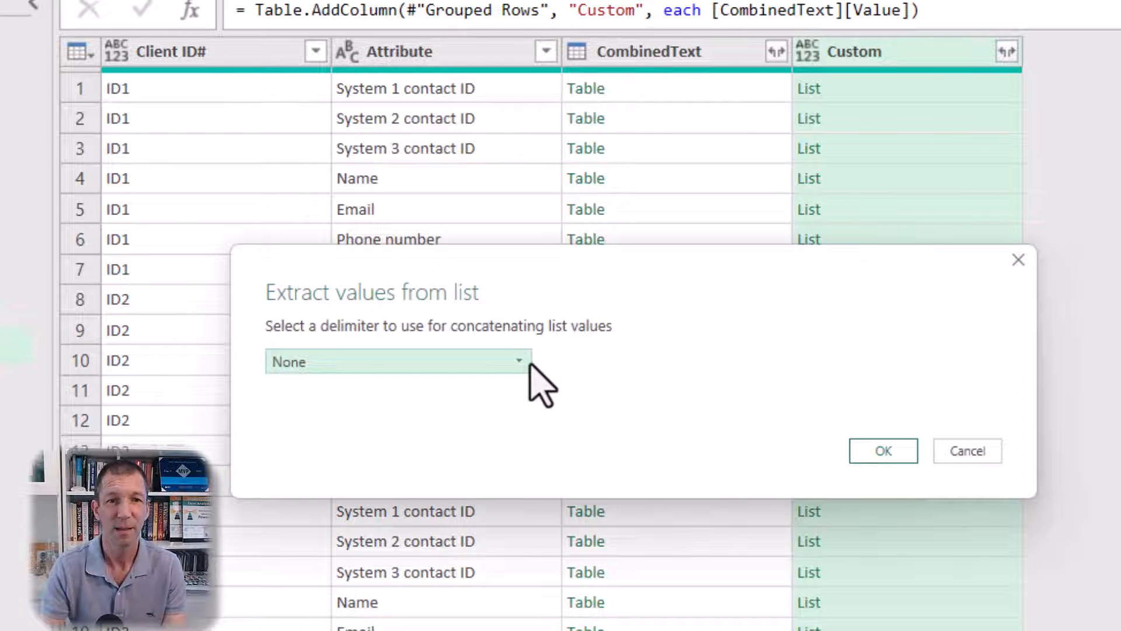
{"action": "left_click", "coordinate": [528, 367]}
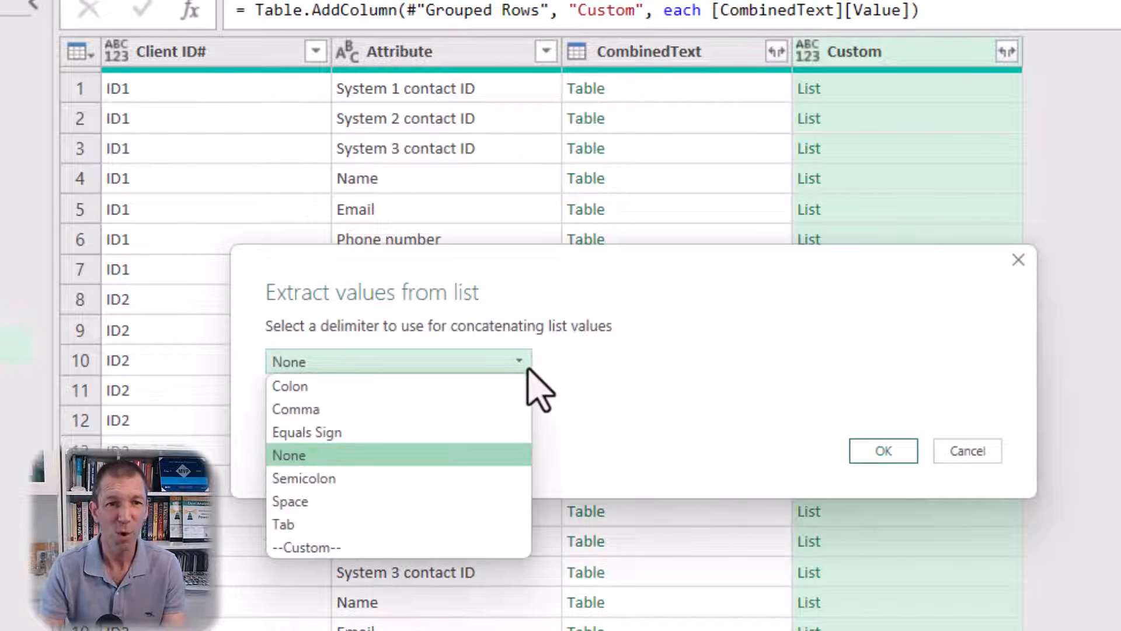
{"action": "left_click", "coordinate": [419, 411]}
{"action": "left_click", "coordinate": [879, 452]}
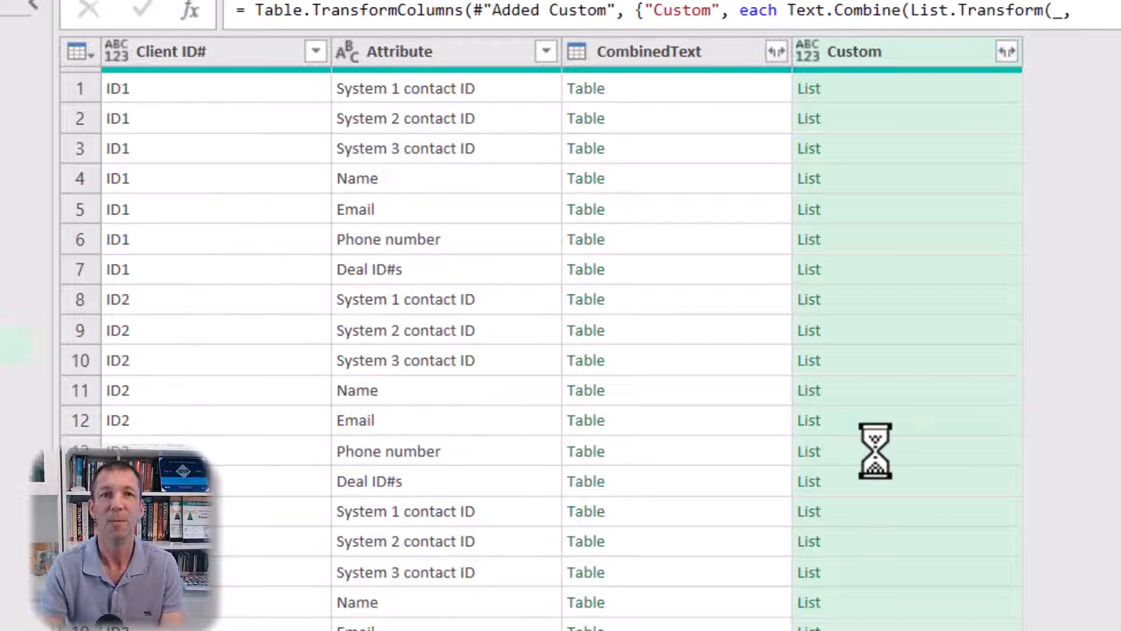
Remove the CombinedText column of nested tables from the query.
{"action": "left_click", "coordinate": [674, 53]}
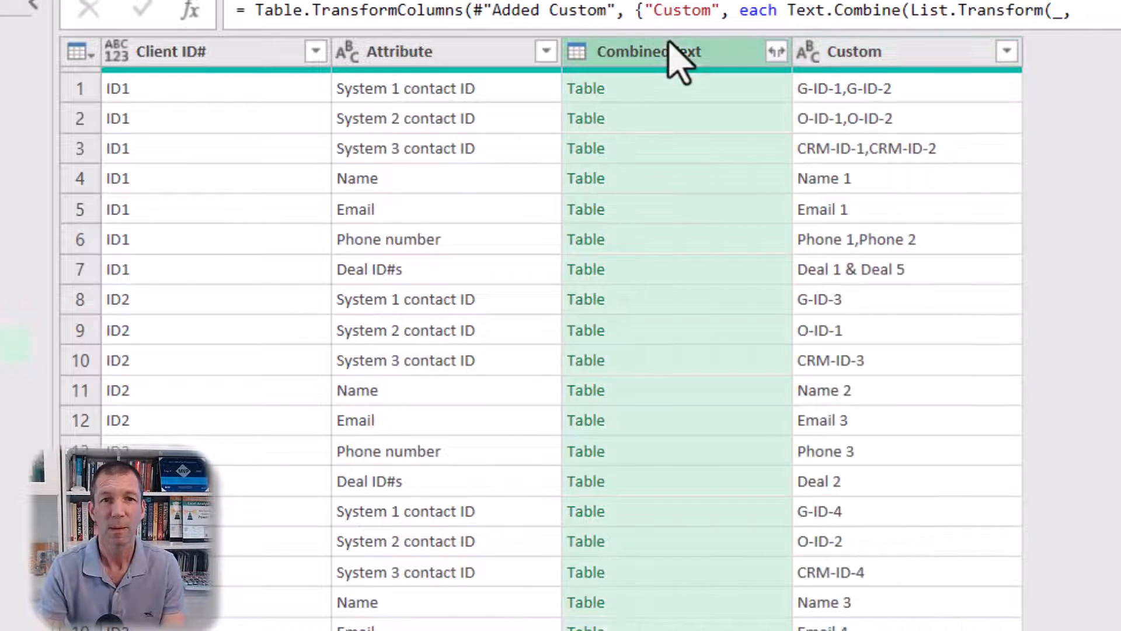
{"action": "right_click", "coordinate": [670, 52]}
{"action": "left_click", "coordinate": [648, 104]}
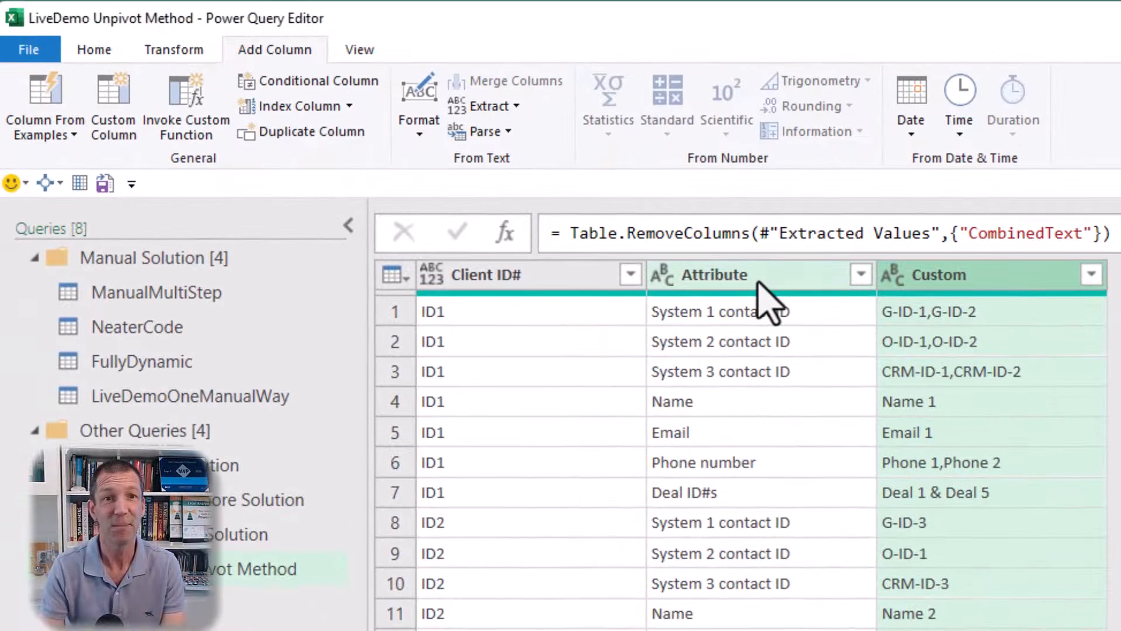
Pivot the Attribute column with Custom as the values column and the aggregate function set to Don't Aggregate.
{"action": "left_click", "coordinate": [442, 58]}
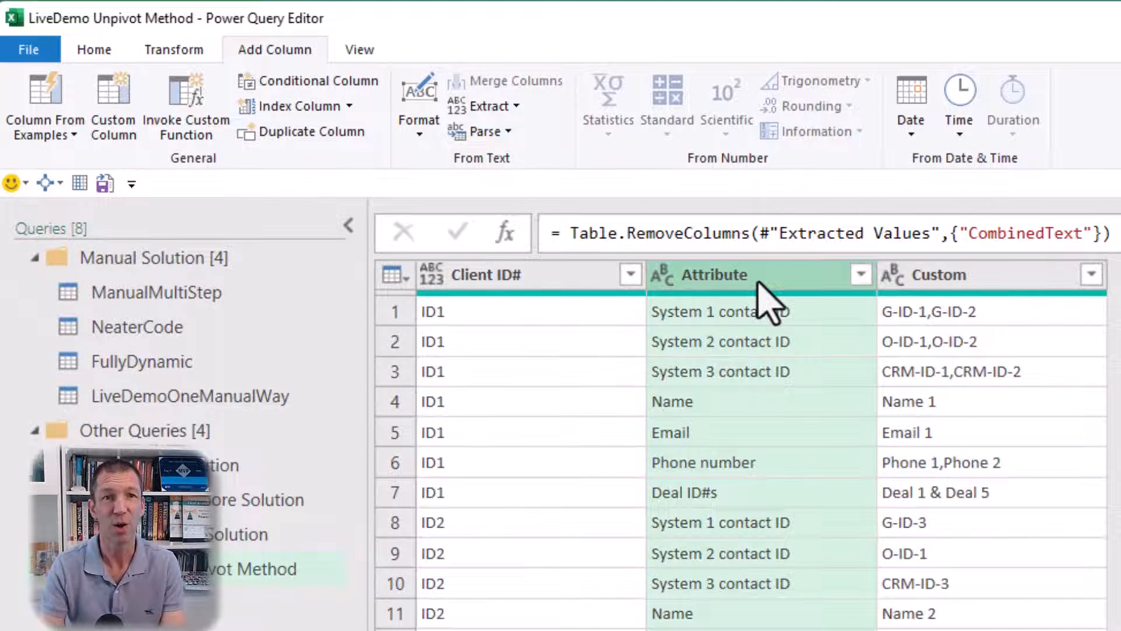
{"action": "left_click", "coordinate": [157, 52]}
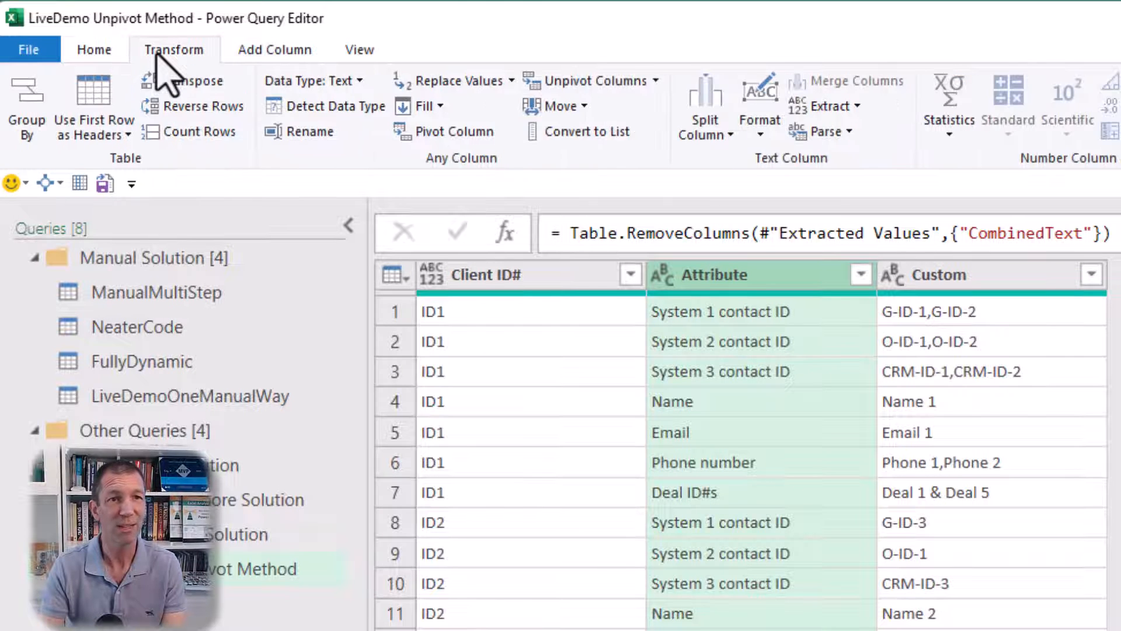
{"action": "left_click", "coordinate": [445, 139]}
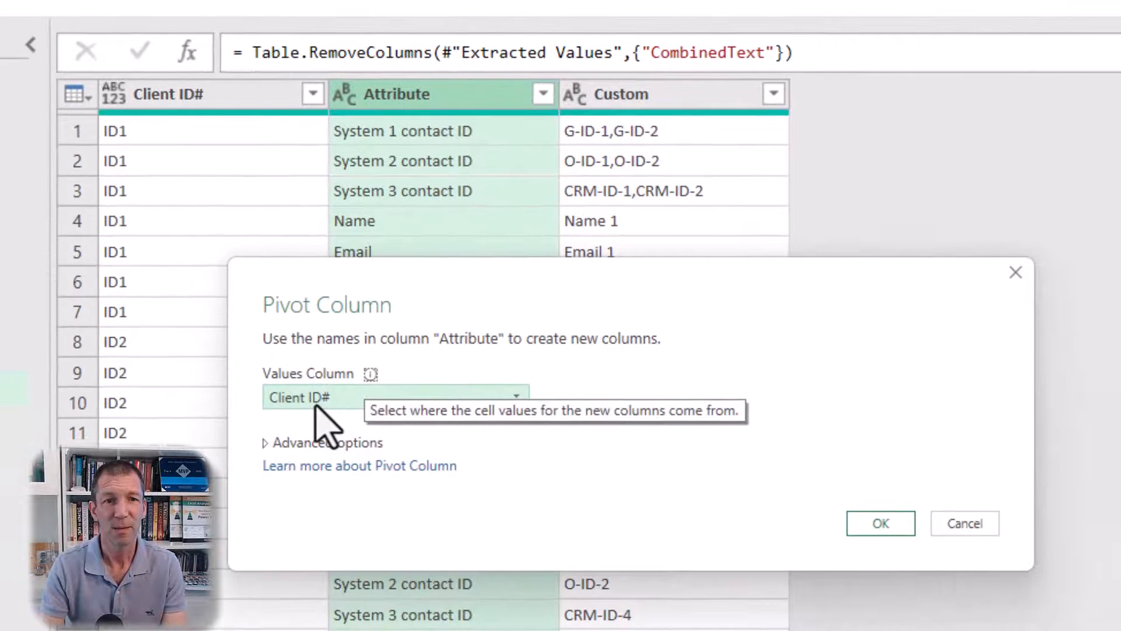
{"action": "left_click", "coordinate": [326, 403]}
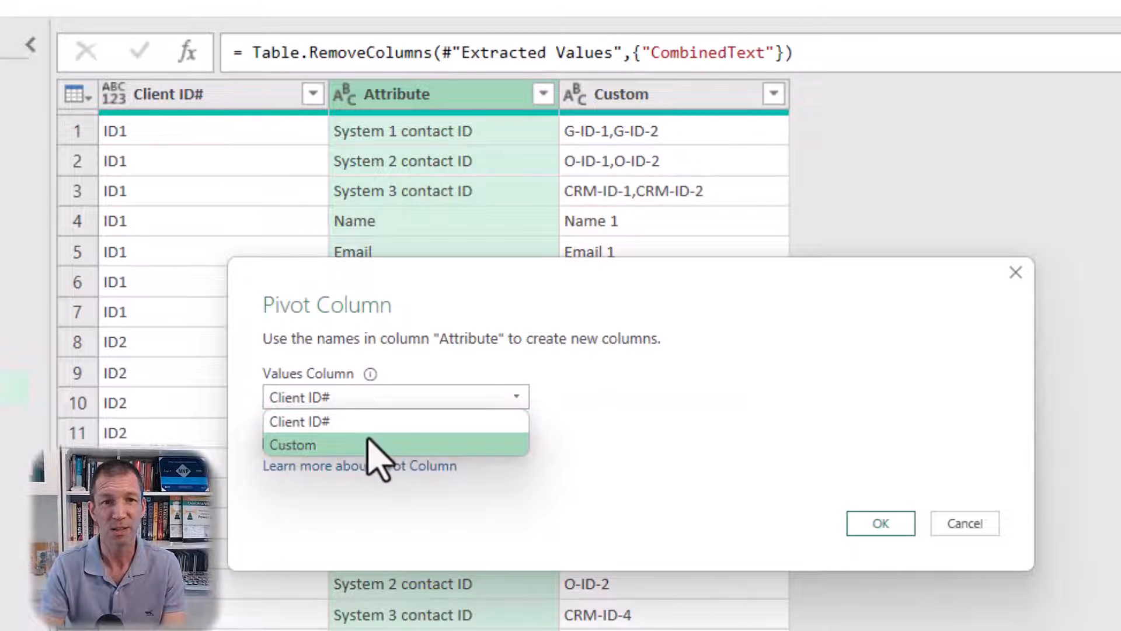
{"action": "left_click", "coordinate": [370, 445]}
{"action": "left_click", "coordinate": [328, 443]}
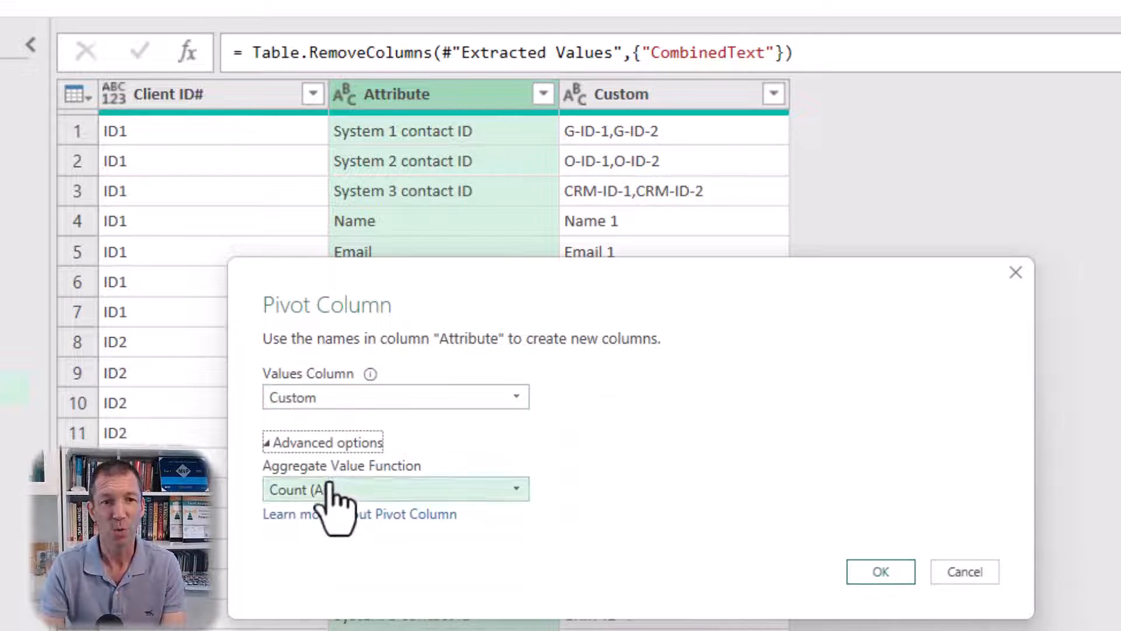
{"action": "left_click", "coordinate": [329, 490]}
{"action": "left_click", "coordinate": [320, 626]}
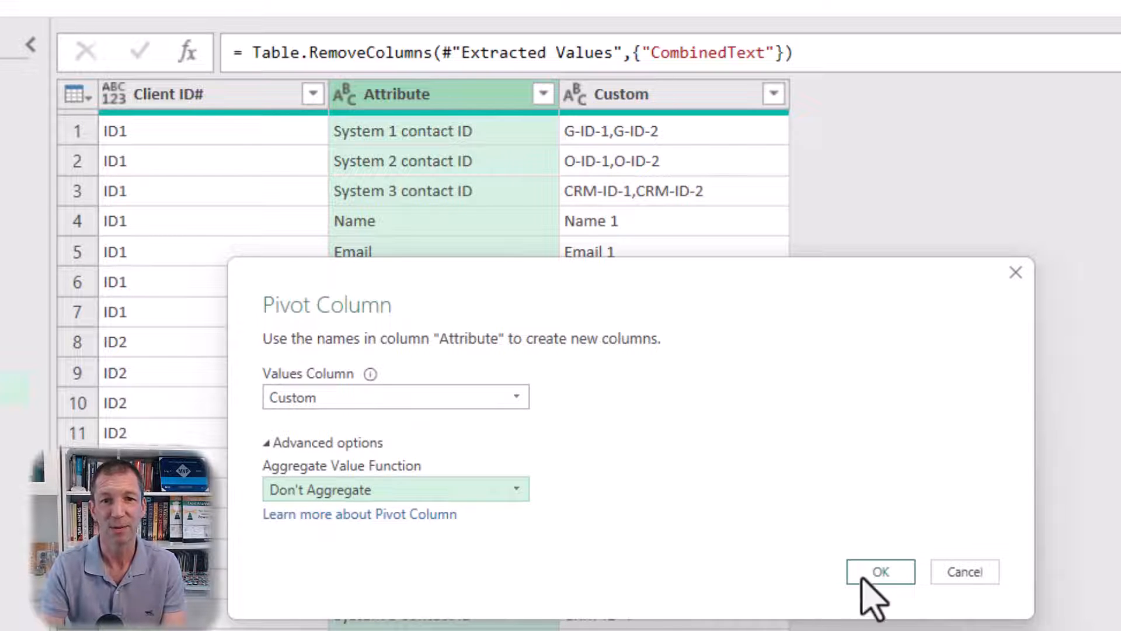
{"action": "left_click", "coordinate": [897, 573]}
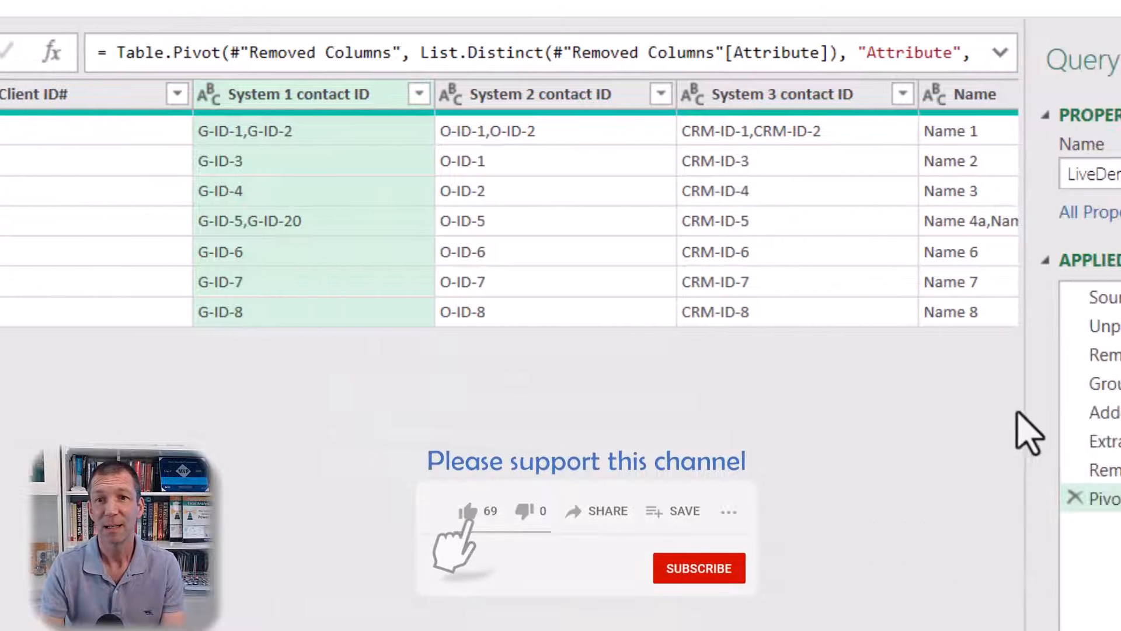
In the Grouped Rows step's formula, delete the underscore and the table type definition that follow each in the CombinedText aggregation.
{"action": "left_click_drag", "start_coordinate": [1026, 425], "coordinate": [943, 437]}
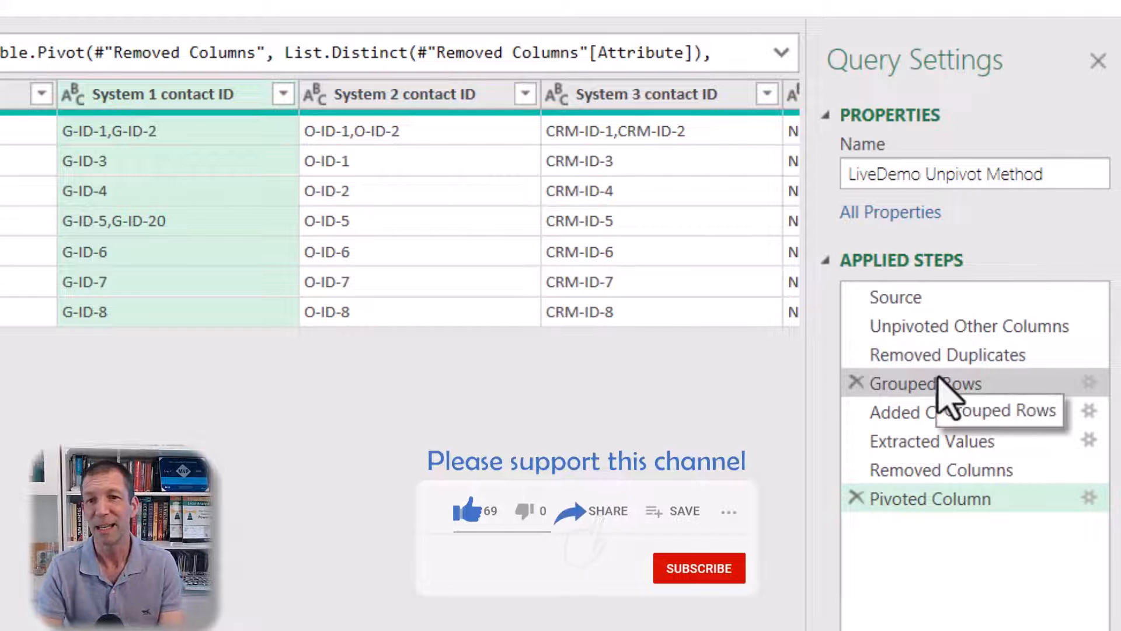
{"action": "left_click", "coordinate": [973, 387]}
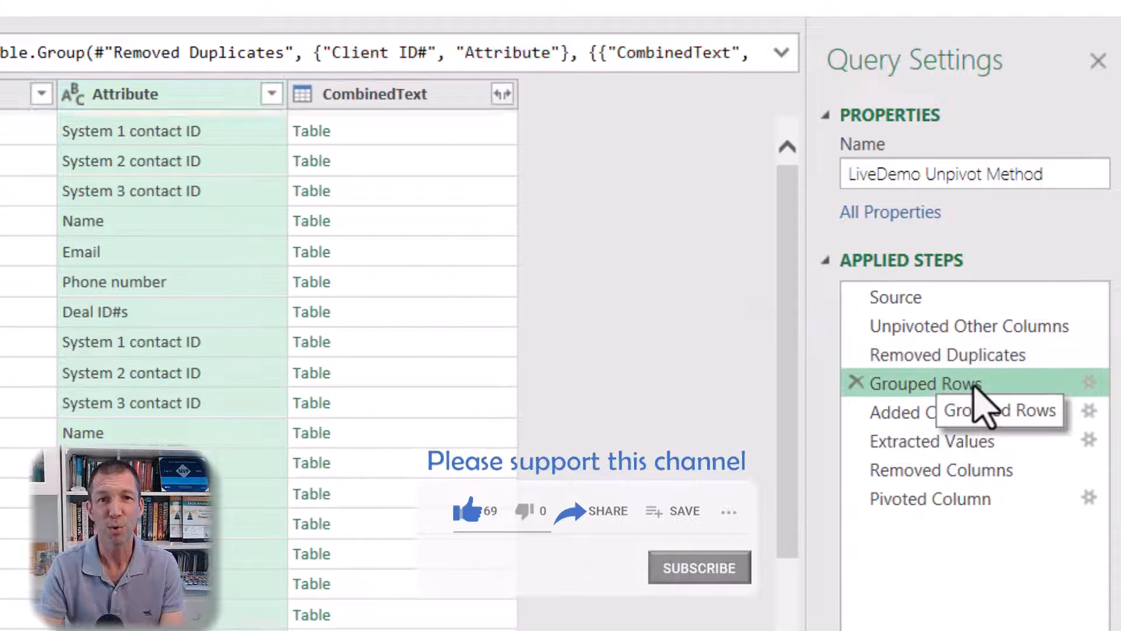
{"action": "left_click_drag", "start_coordinate": [947, 489], "coordinate": [945, 507]}
{"action": "left_click", "coordinate": [782, 54]}
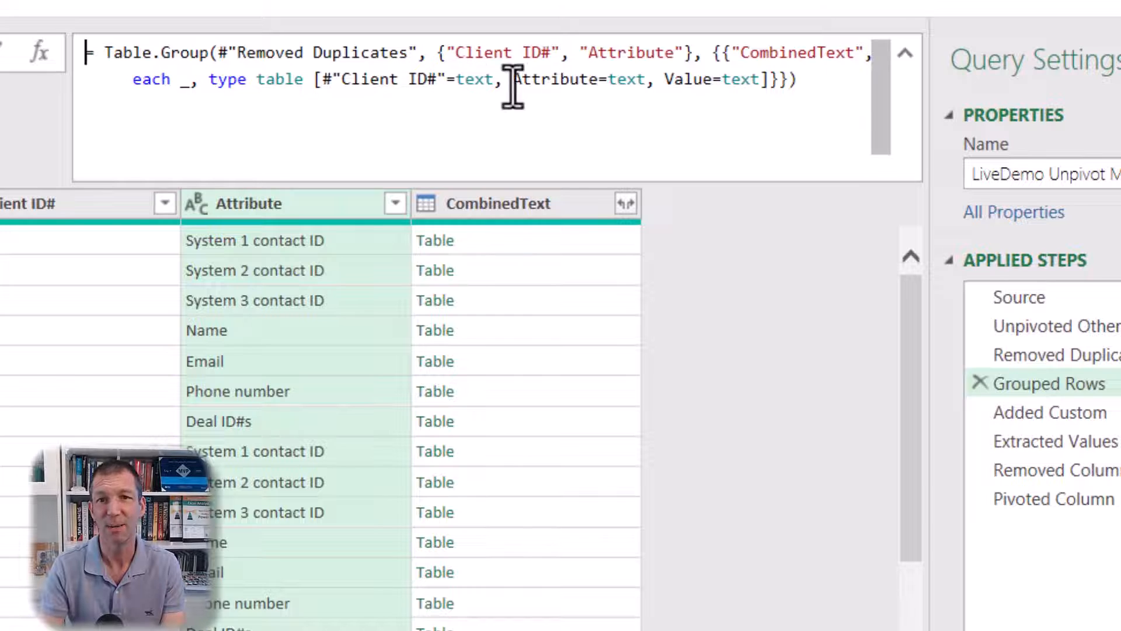
{"action": "left_click", "coordinate": [768, 80]}
{"action": "key", "text": "BackSpace"}
{"action": "key", "text": "BackSpace"}
{"action": "key", "text": "BackSpace"}
{"action": "key", "text": "BackSpace"}
{"action": "key", "text": "BackSpace"}
{"action": "key", "text": "BackSpace"}
{"action": "key", "text": "BackSpace"}
{"action": "key", "text": "BackSpace"}
{"action": "key", "text": "BackSpace"}
{"action": "key", "text": "BackSpace"}
{"action": "key", "text": "BackSpace"}
{"action": "key", "text": "BackSpace"}
{"action": "key", "text": "BackSpace"}
{"action": "key", "text": "BackSpace"}
{"action": "key", "text": "BackSpace"}
{"action": "key", "text": "BackSpace"}
{"action": "key", "text": "BackSpace"}
{"action": "key", "text": "BackSpace"}
{"action": "key", "text": "BackSpace"}
{"action": "key", "text": "BackSpace"}
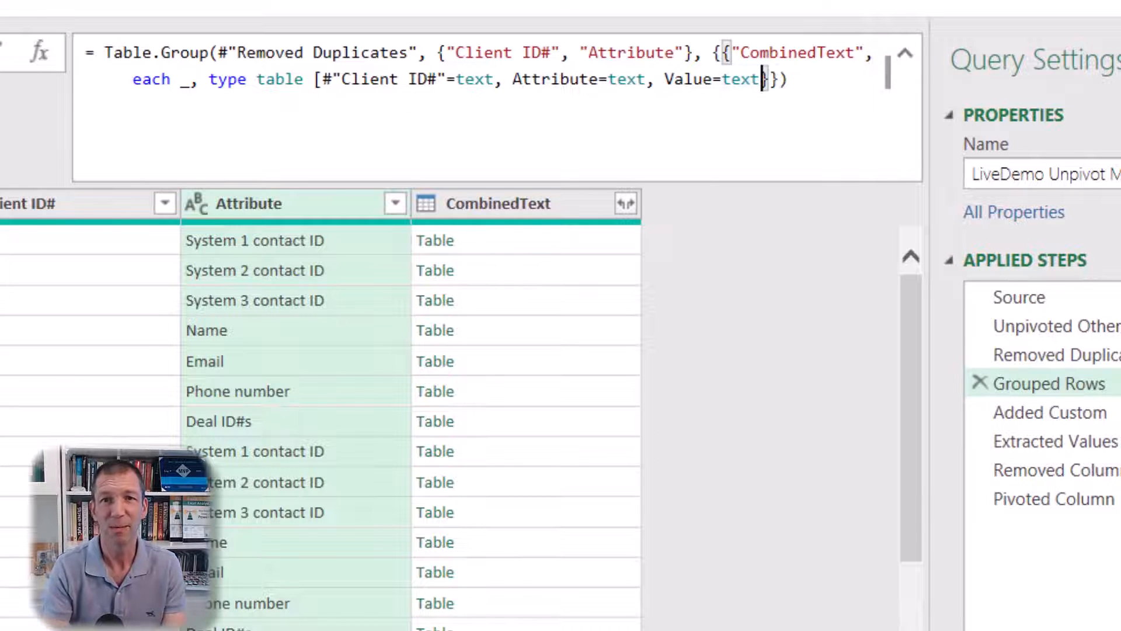
{"action": "key", "text": "BackSpace"}
{"action": "key", "text": "BackSpace"}
{"action": "key", "text": "BackSpace"}
{"action": "key", "text": "BackSpace"}
{"action": "key", "text": "BackSpace"}
{"action": "key", "text": "BackSpace"}
{"action": "key", "text": "BackSpace"}
{"action": "key", "text": "BackSpace"}
{"action": "key", "text": "BackSpace"}
{"action": "key", "text": "BackSpace"}
{"action": "key", "text": "BackSpace"}
{"action": "key", "text": "BackSpace"}
{"action": "key", "text": "BackSpace"}
{"action": "key", "text": "BackSpace"}
{"action": "key", "text": "BackSpace"}
{"action": "key", "text": "BackSpace"}
{"action": "key", "text": "BackSpace"}
{"action": "key", "text": "BackSpace"}
{"action": "key", "text": "BackSpace"}
{"action": "key", "text": "BackSpace"}
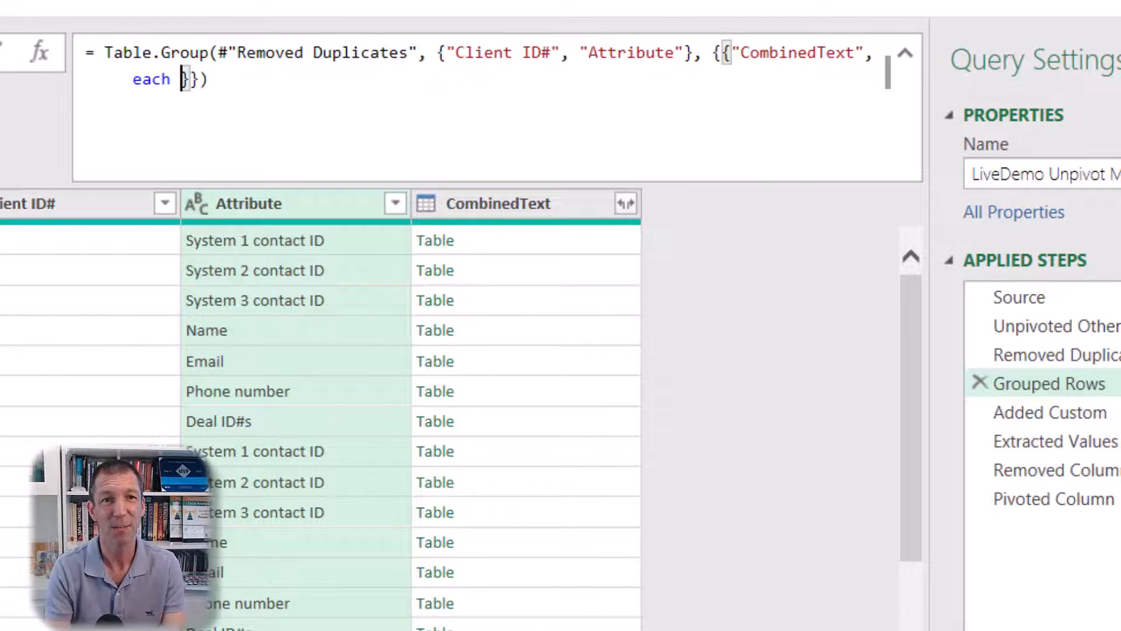
Complete the CombinedText aggregation with Text.Combine( [Value],",") and apply the Grouped Rows formula.
{"action": "type", "text": "textco"}
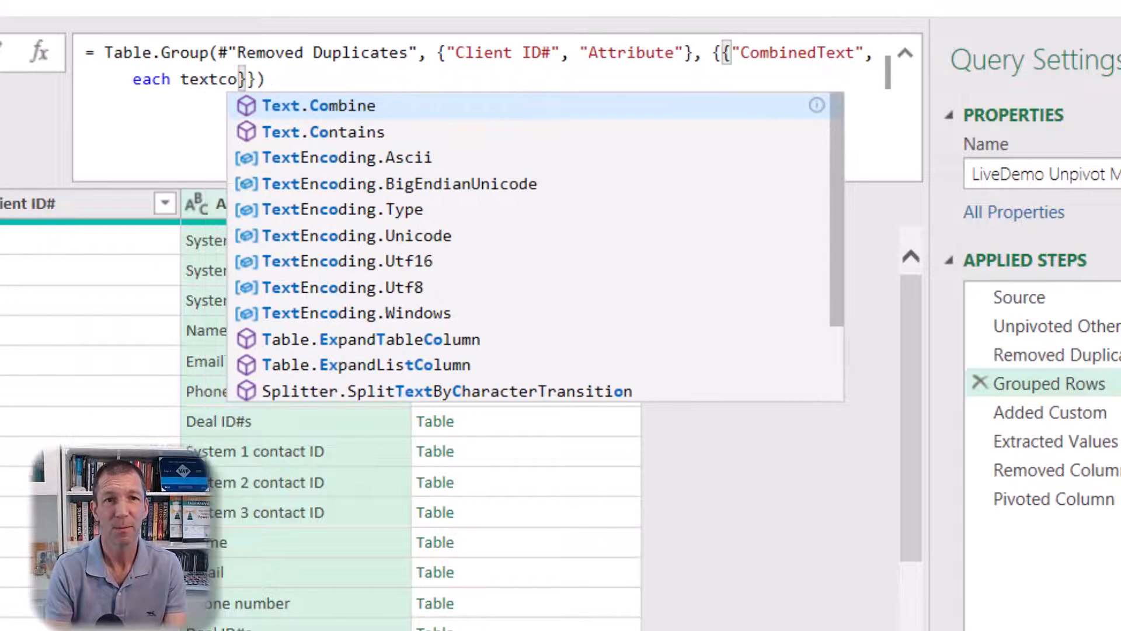
{"action": "key", "text": "Tab"}
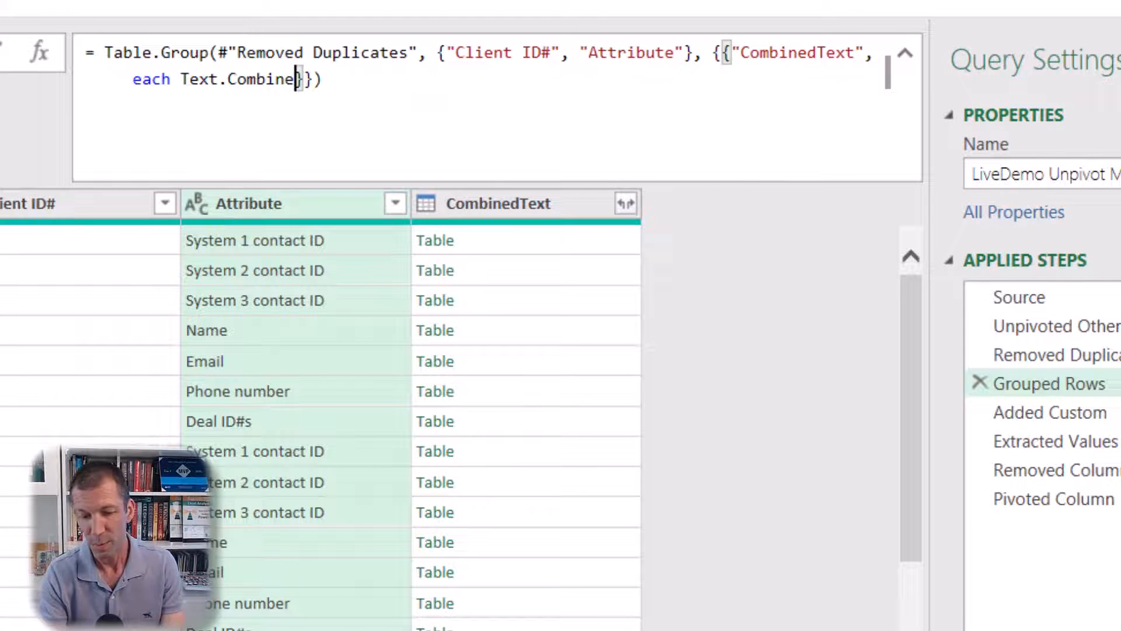
{"action": "type", "text": "( "}
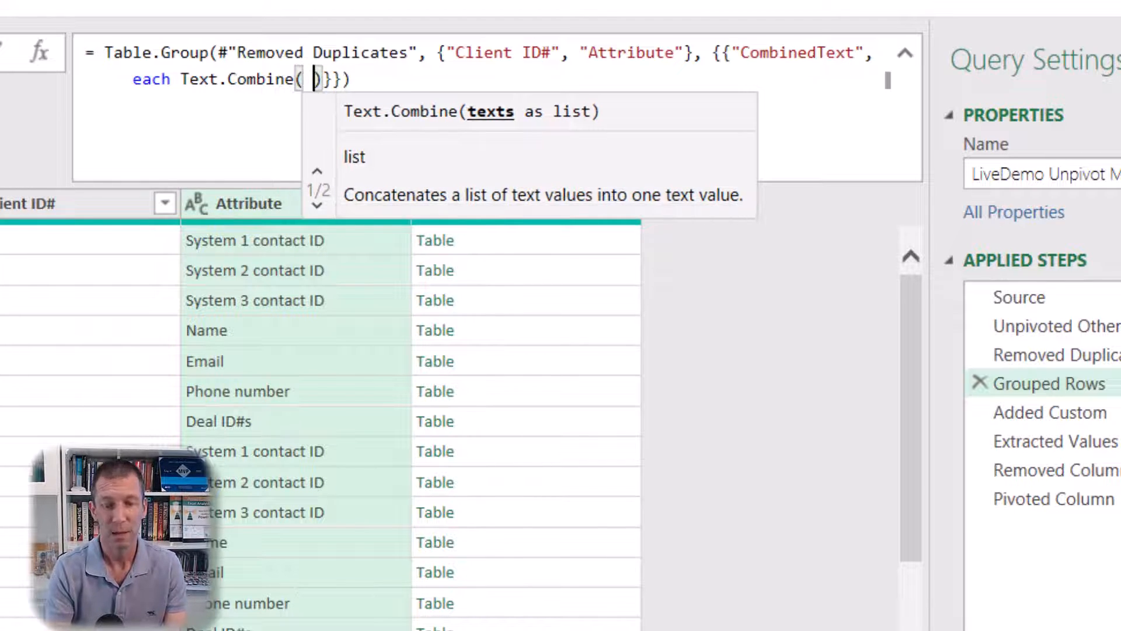
{"action": "type", "text": "[Value],"}
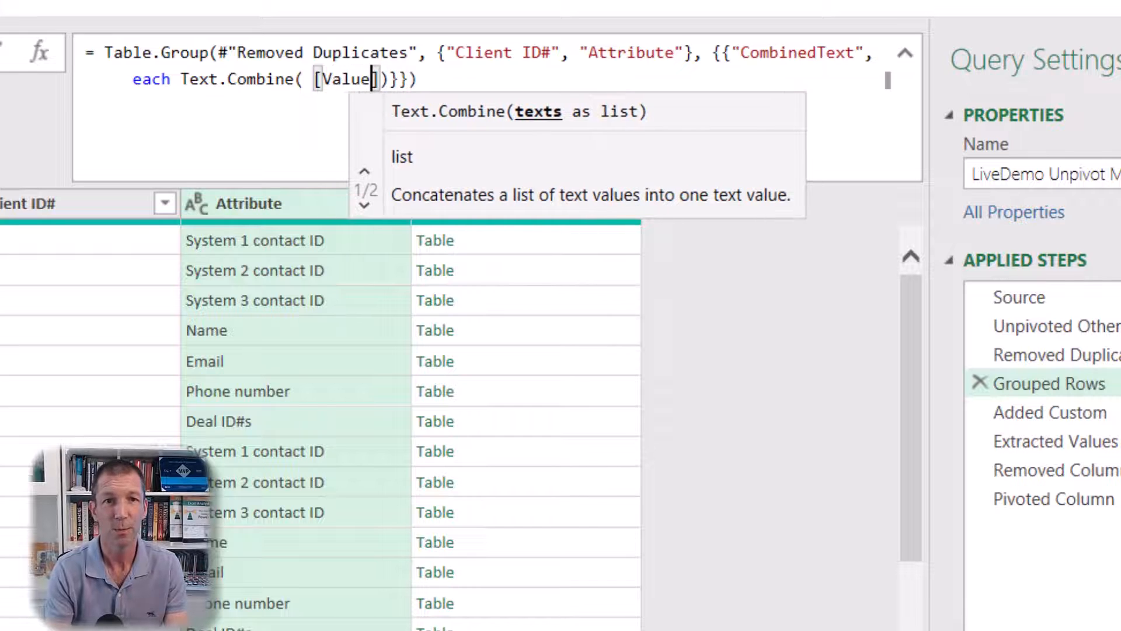
{"action": "type", "text": "\",\")"}
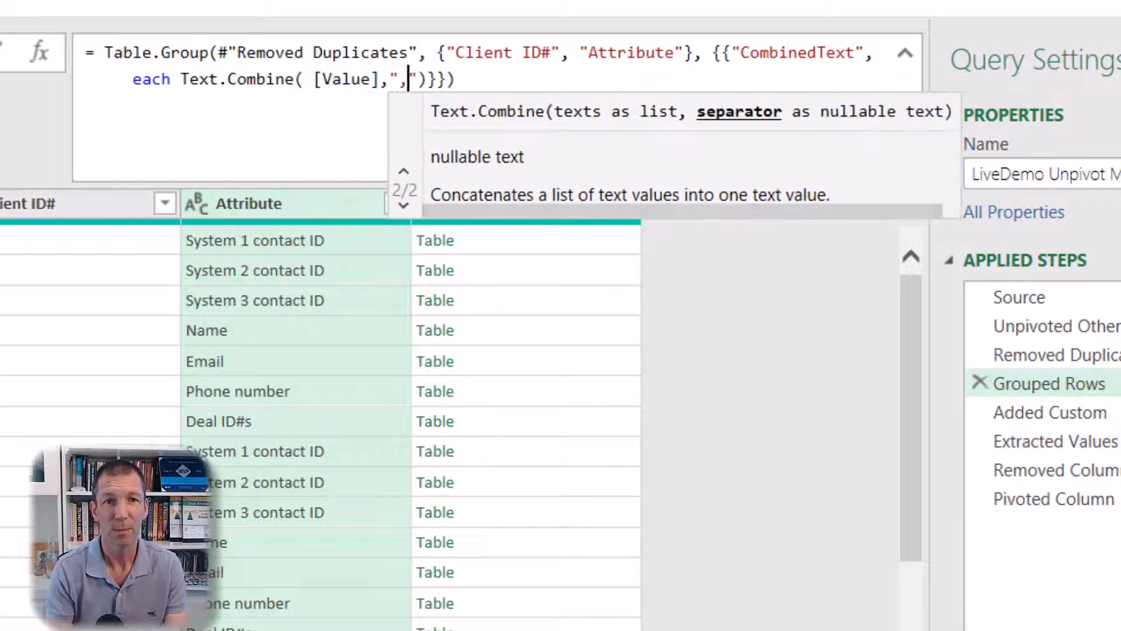
{"action": "key", "text": "Right"}
{"action": "key", "text": "Right"}
{"action": "key", "text": "Right"}
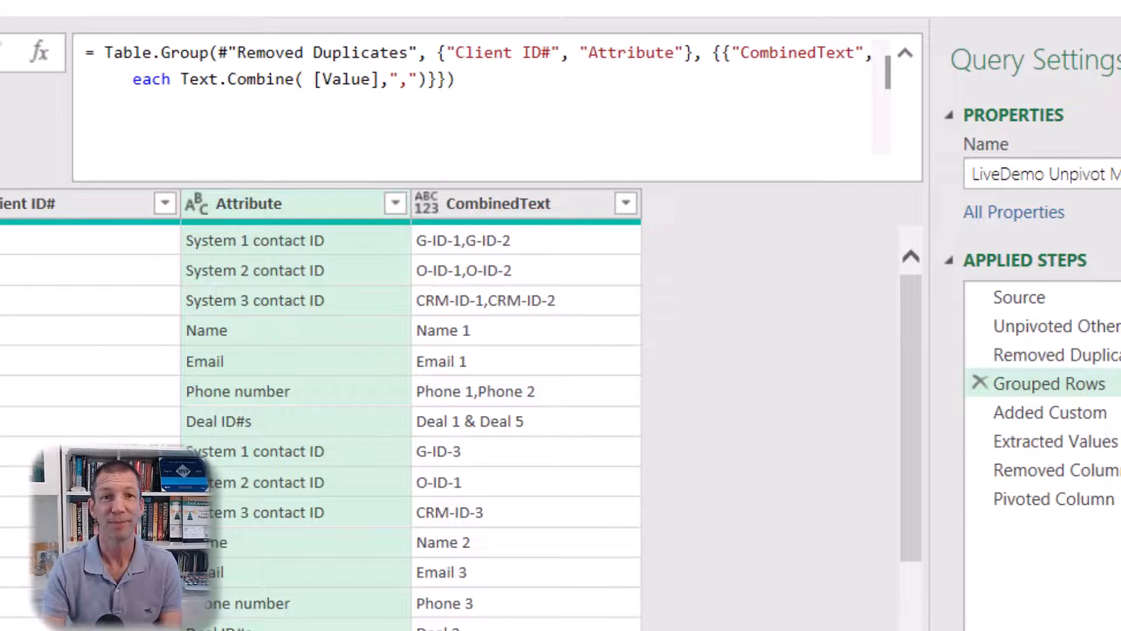
Select the Added Custom step and examine its Custom column alongside the CombinedText values.
{"action": "left_click", "coordinate": [1088, 411]}
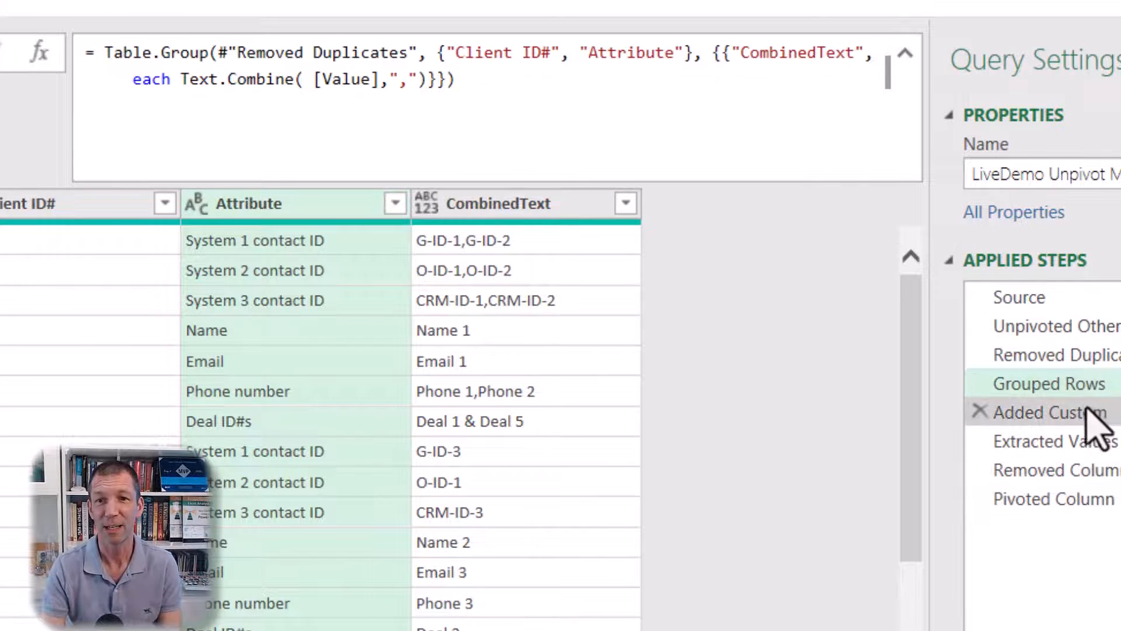
{"action": "right_click", "coordinate": [1087, 413]}
{"action": "key", "text": "Escape"}
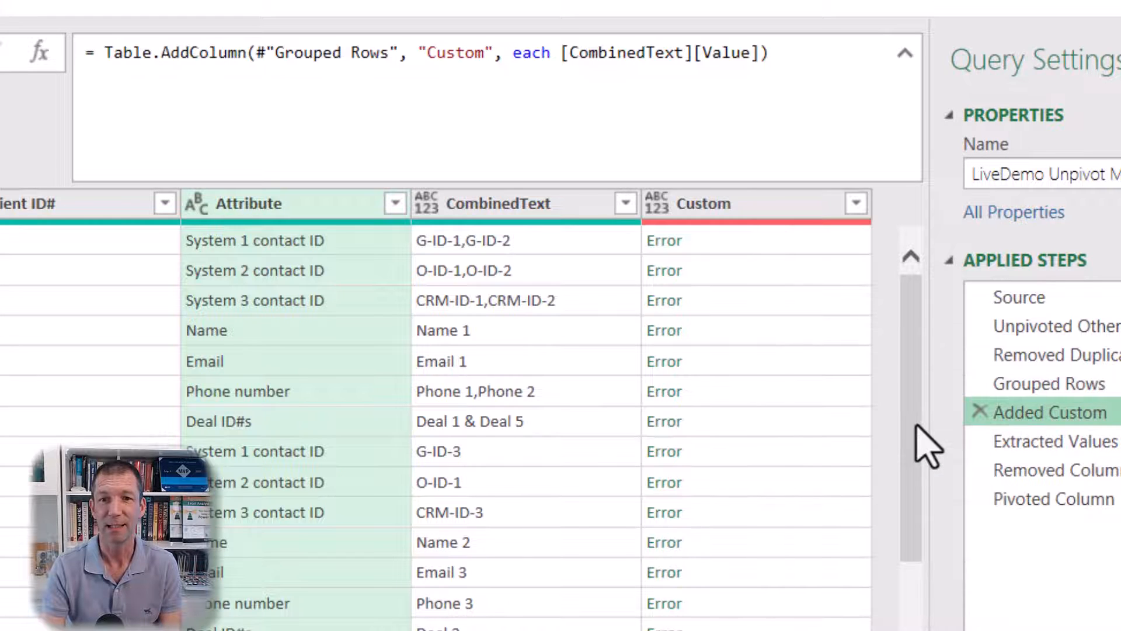
{"action": "left_click", "coordinate": [624, 469]}
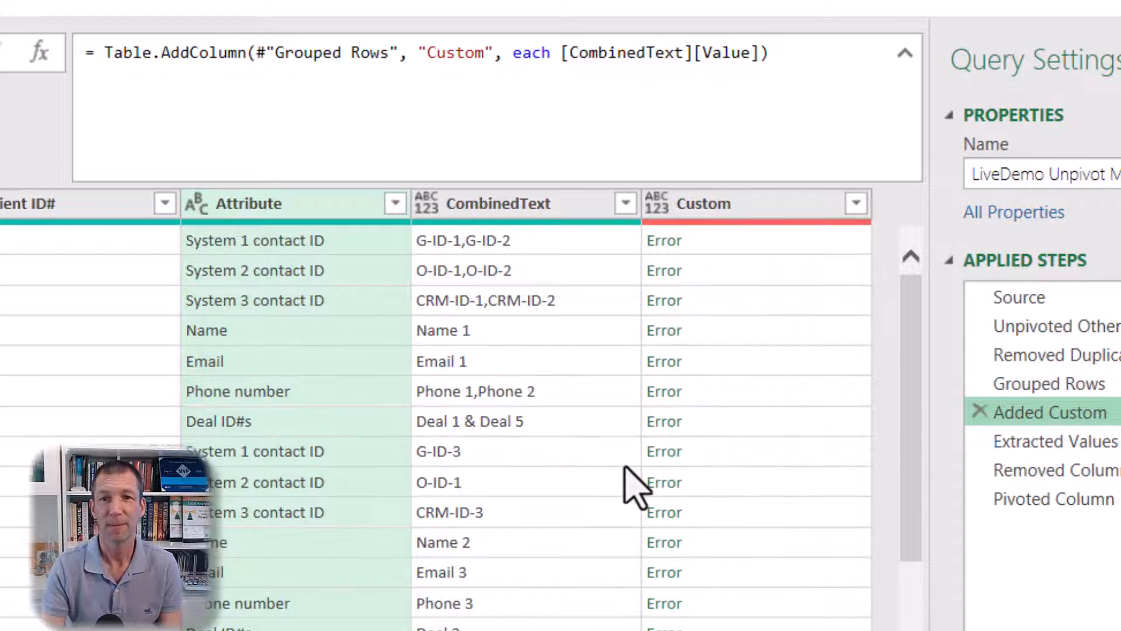